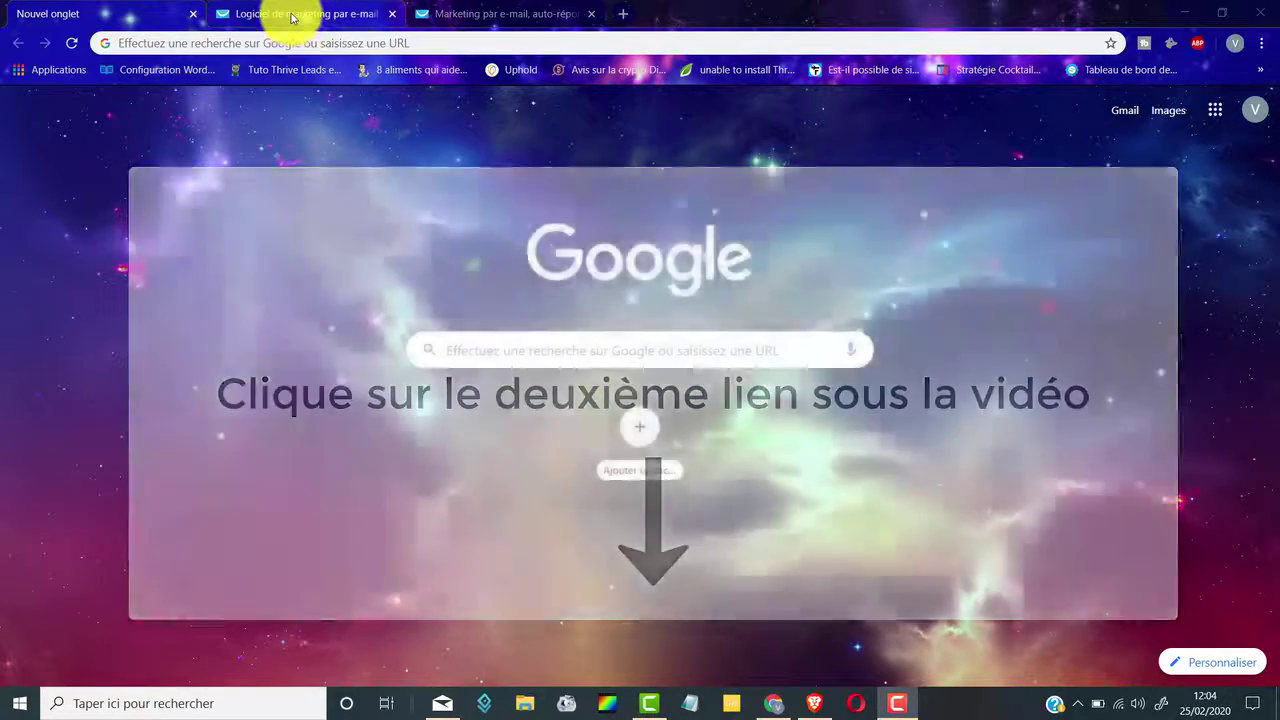
# Open the GetResponse free trial sign-up form from the French home page
pyautogui.click(293, 16)
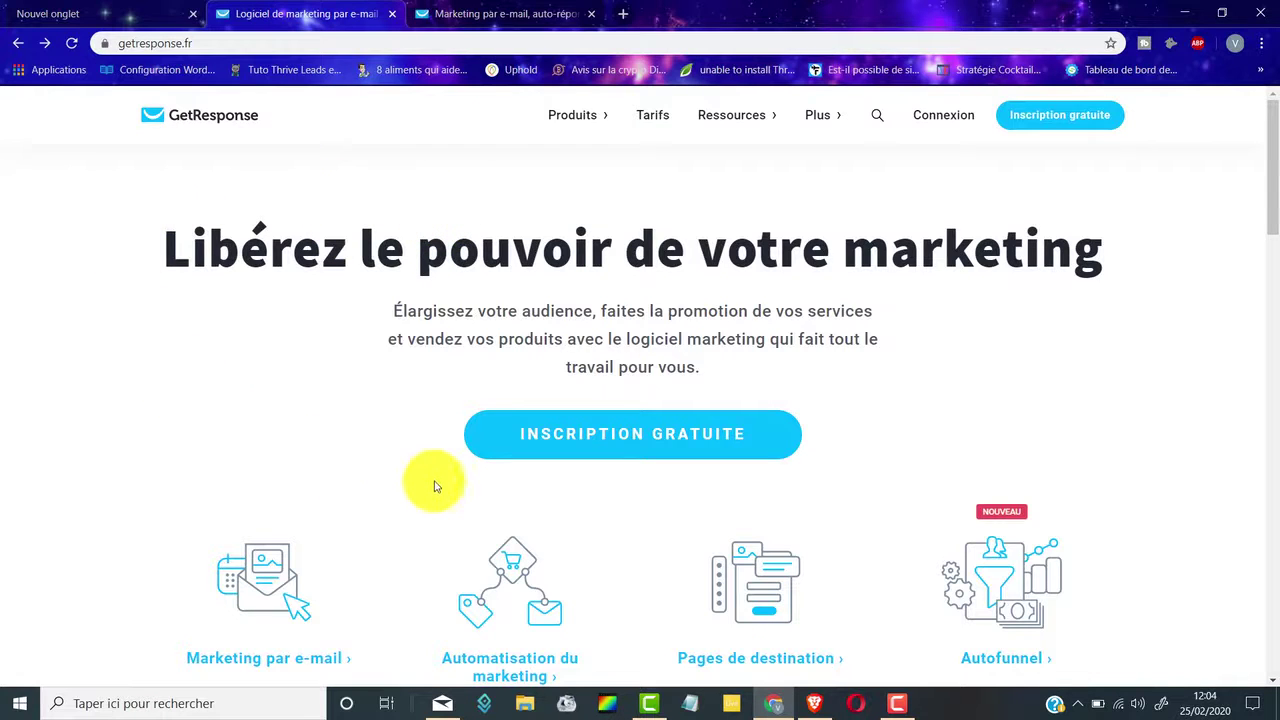
pyautogui.click(641, 437)
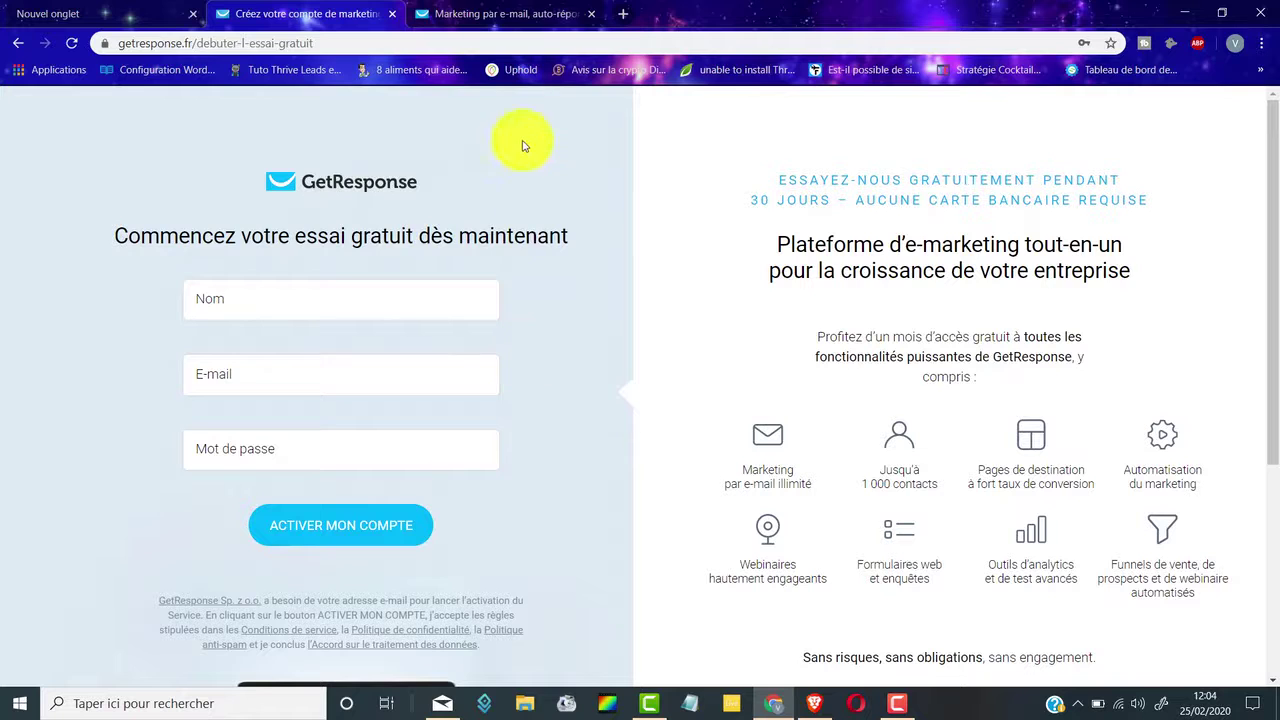
# Switch to the GetResponse account dashboard and open the Autofunnel management page
pyautogui.click(530, 15)
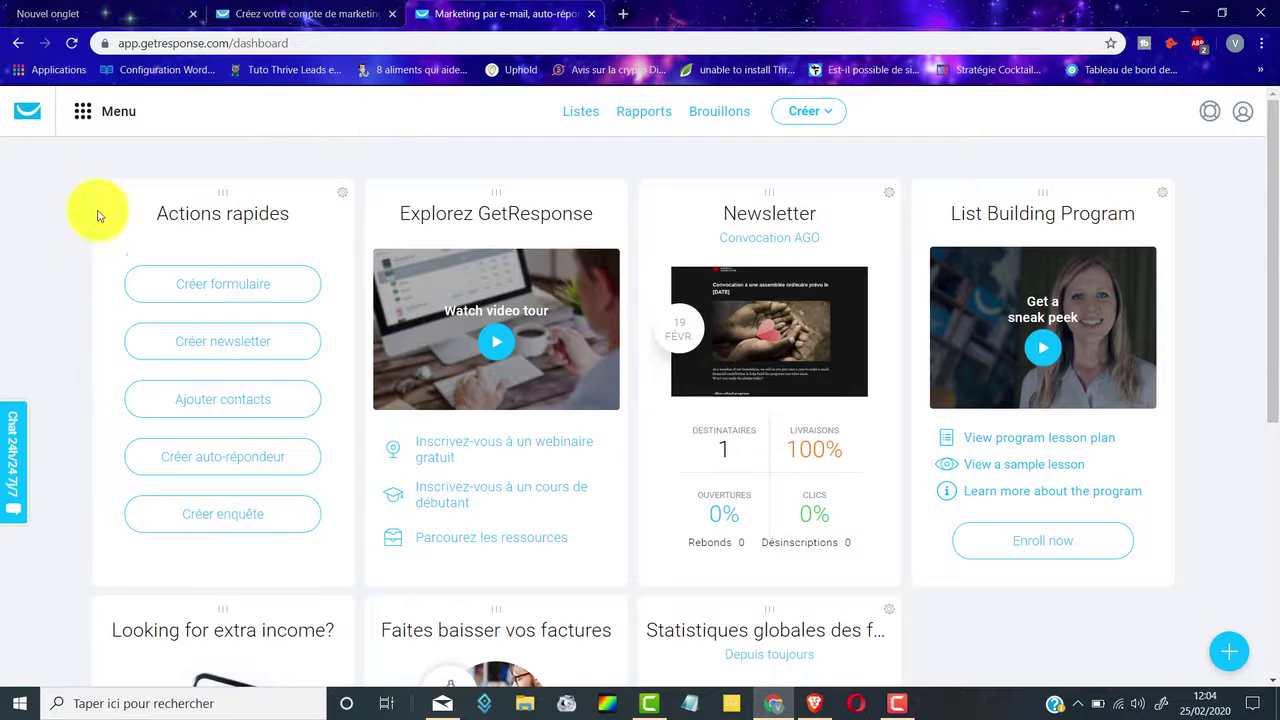
pyautogui.click(82, 113)
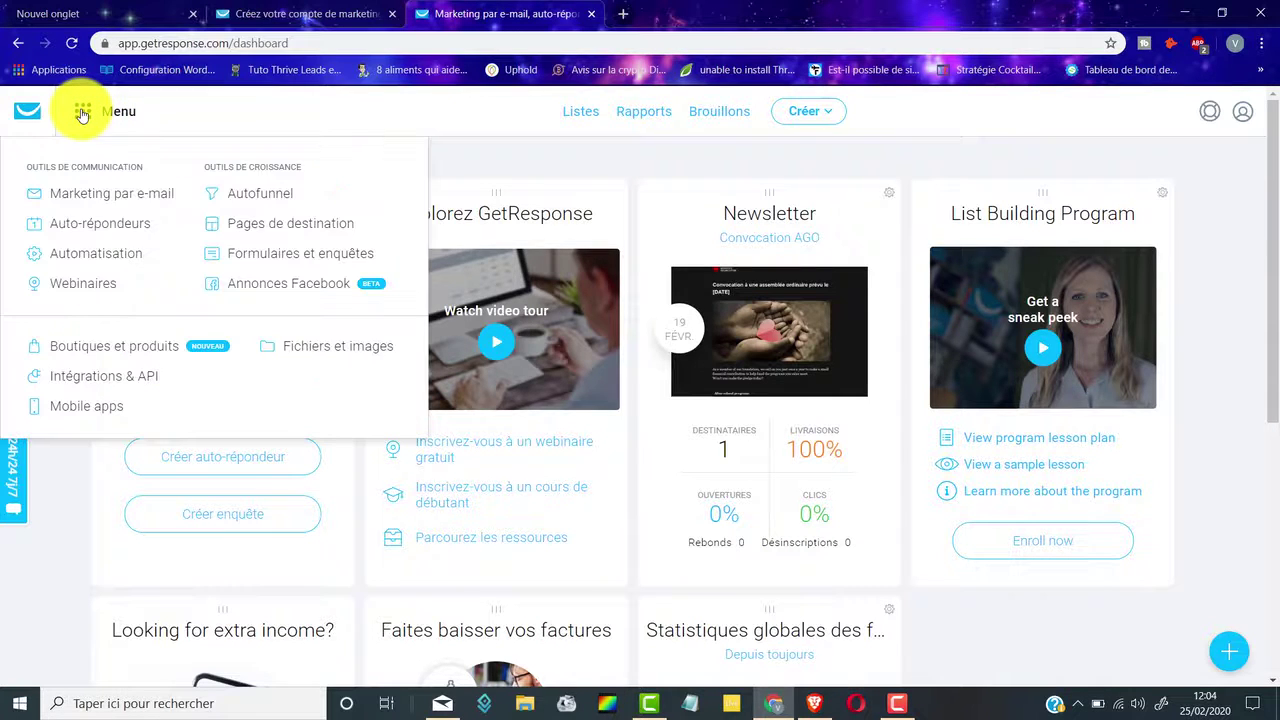
pyautogui.click(275, 203)
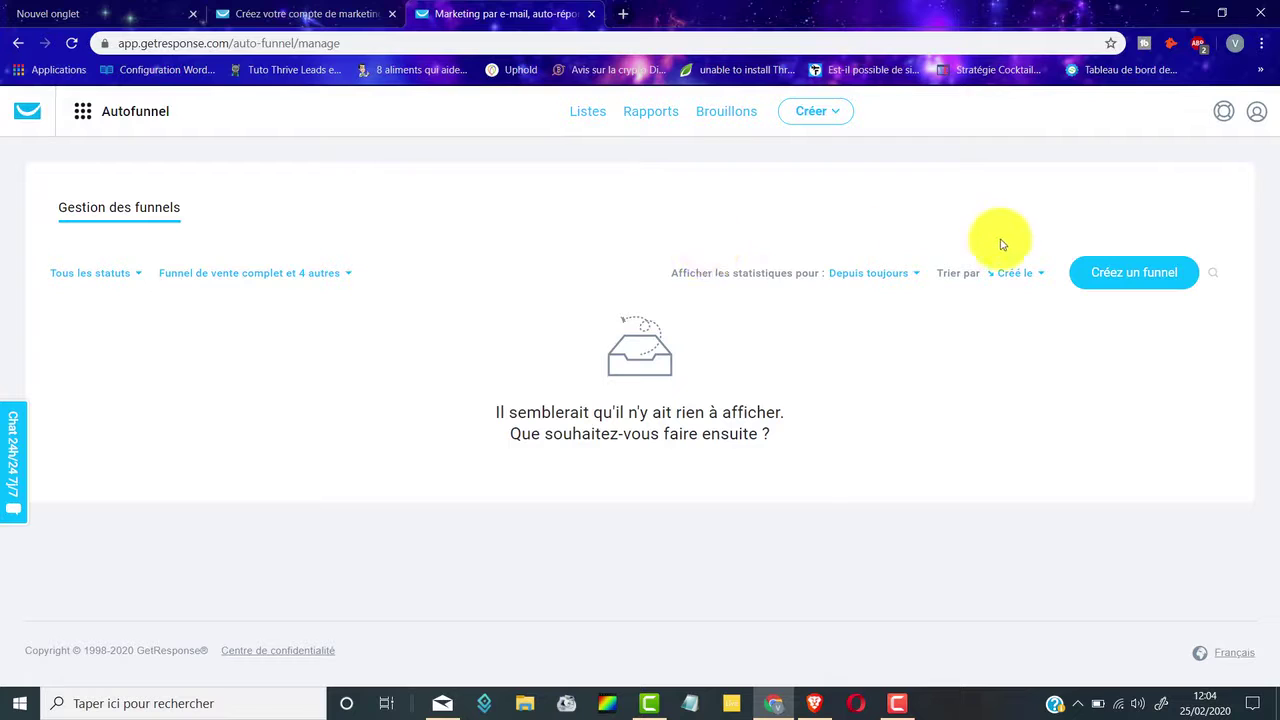
# Create a funnel named "Tunnel de vente 1" for selling a product, using the complete sales funnel type
pyautogui.click(1124, 273)
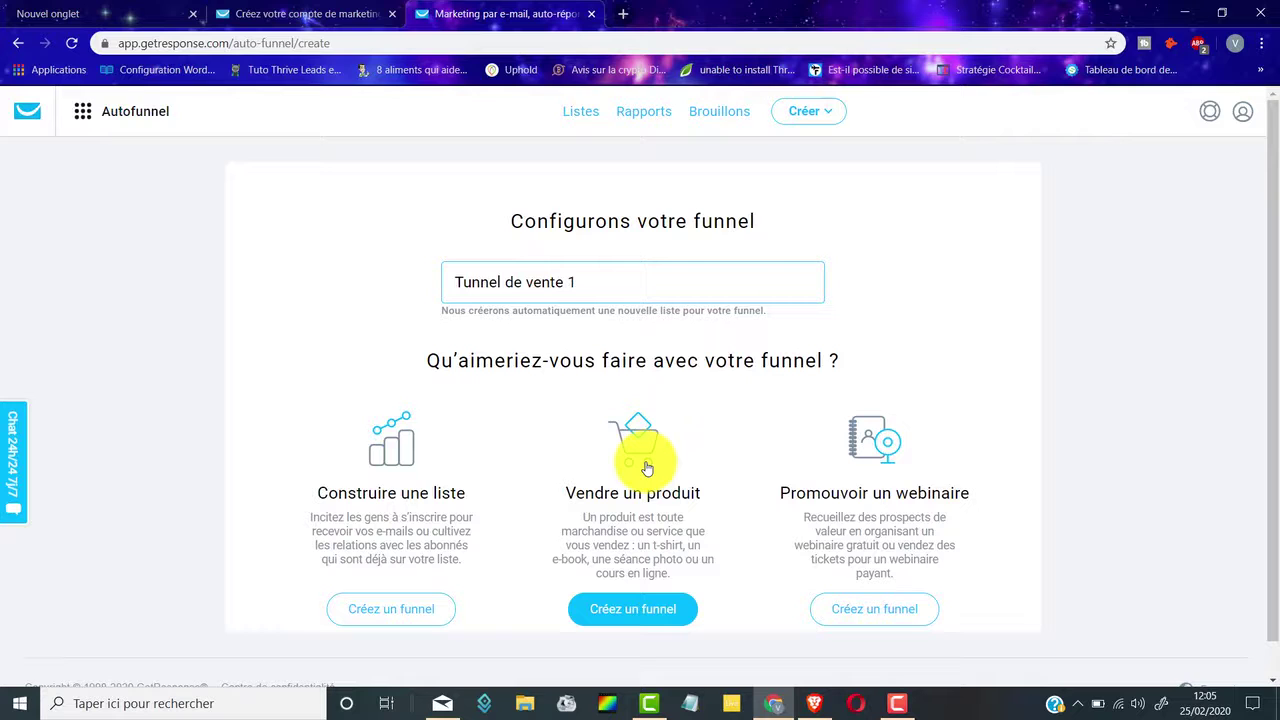
pyautogui.click(646, 615)
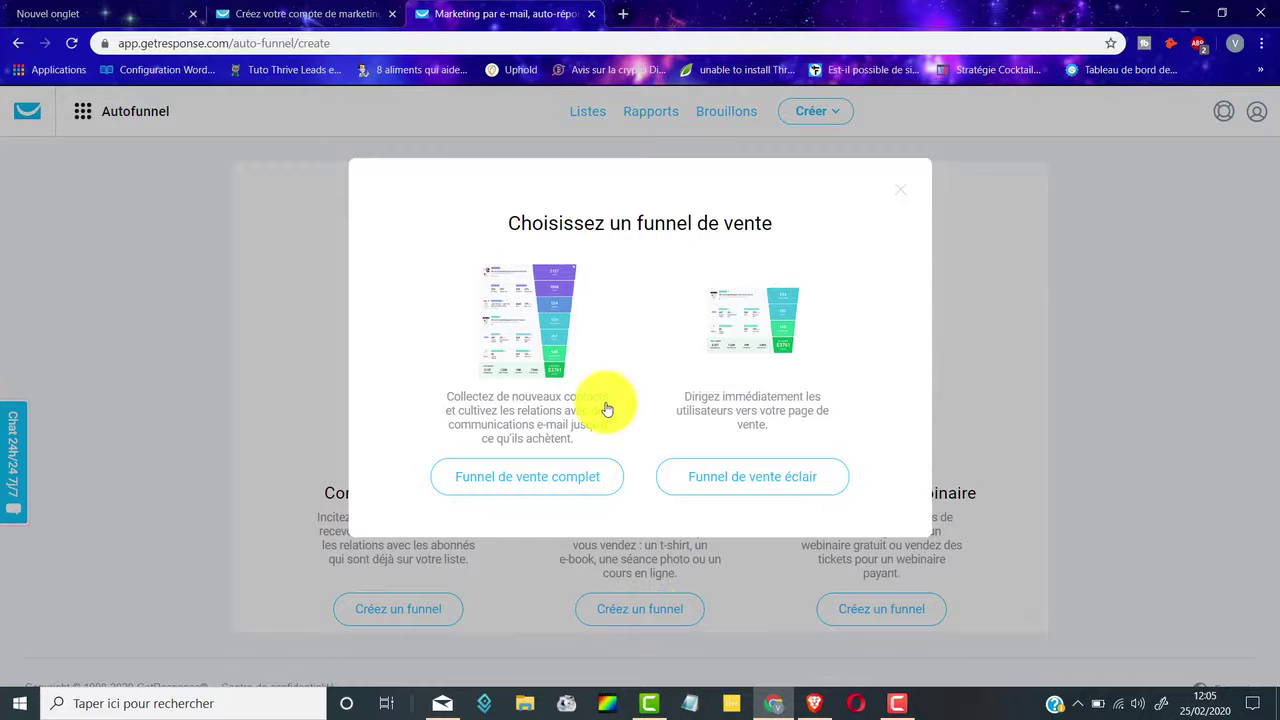
pyautogui.click(543, 483)
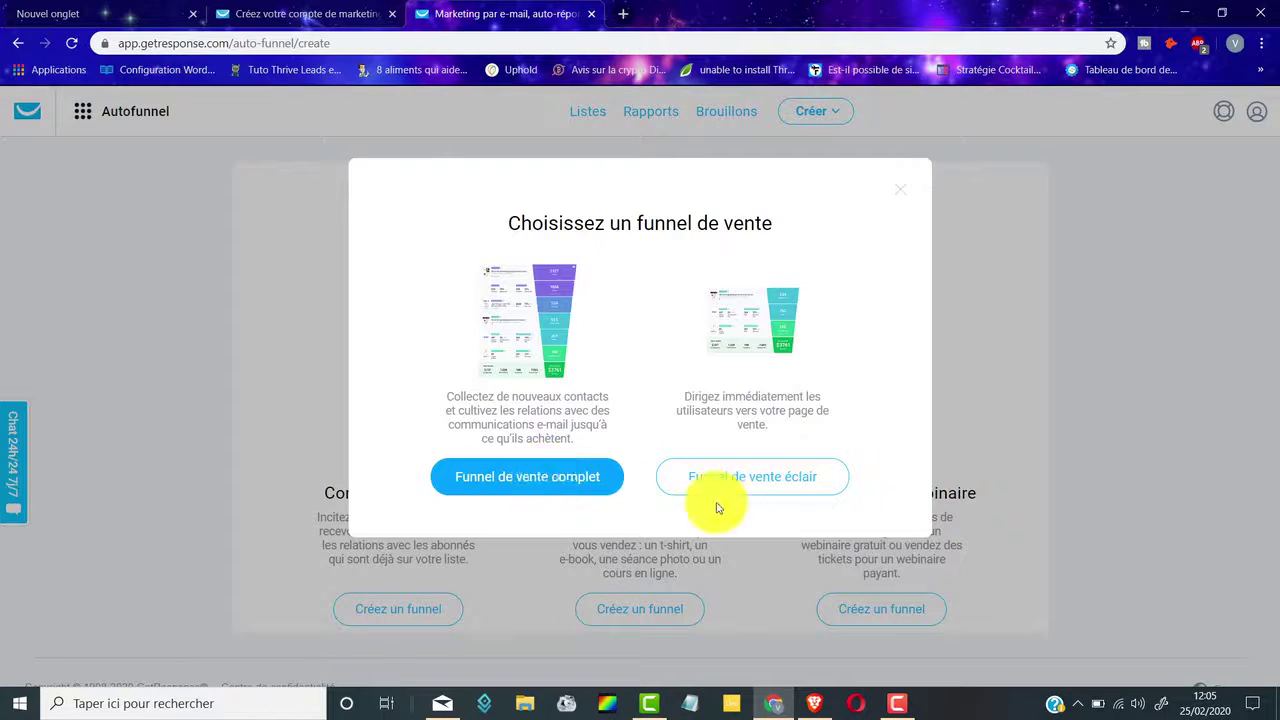
pyautogui.click(766, 484)
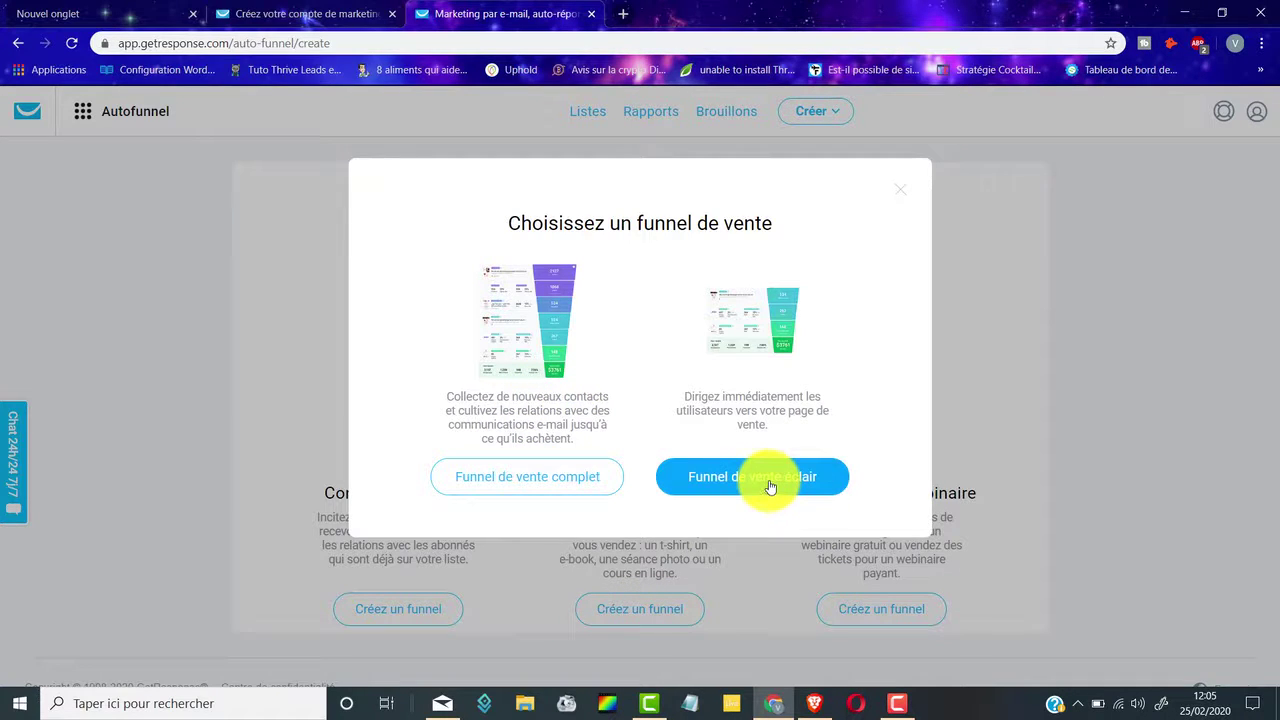
pyautogui.click(528, 487)
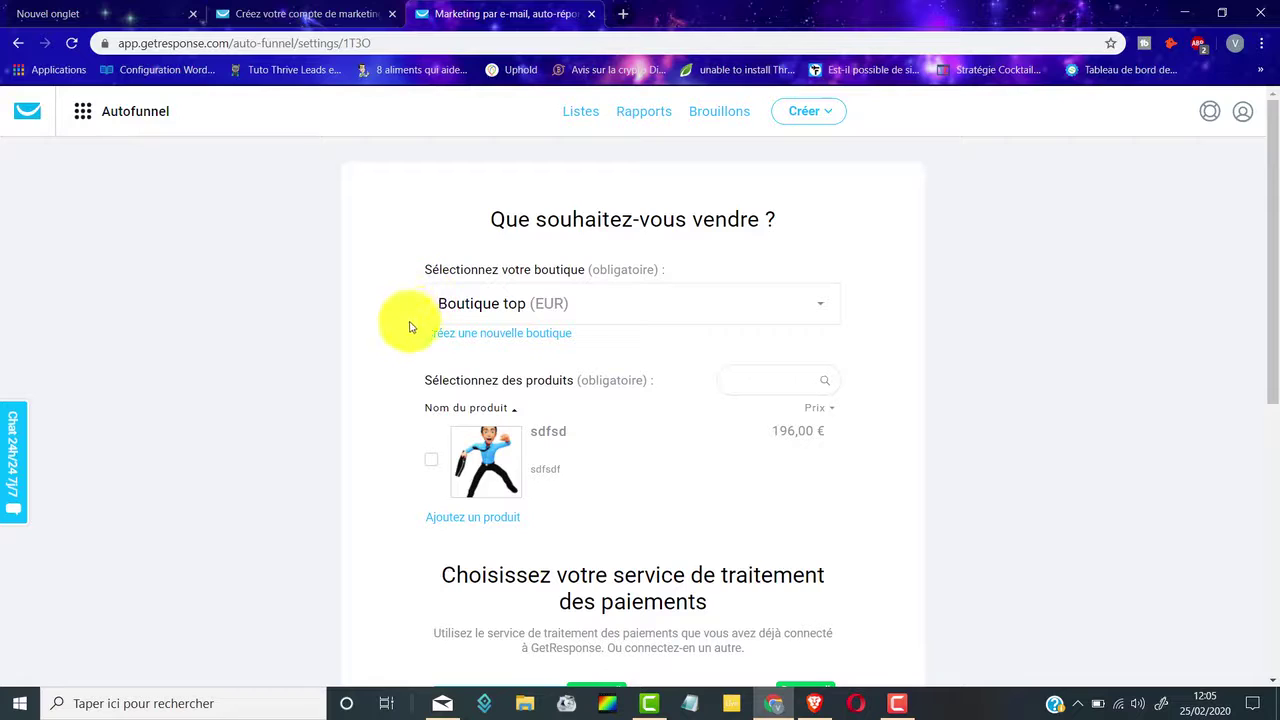
# Create a new GetResponse shop named "Boutique en ligne 1" with EUR as its currency
pyautogui.click(506, 336)
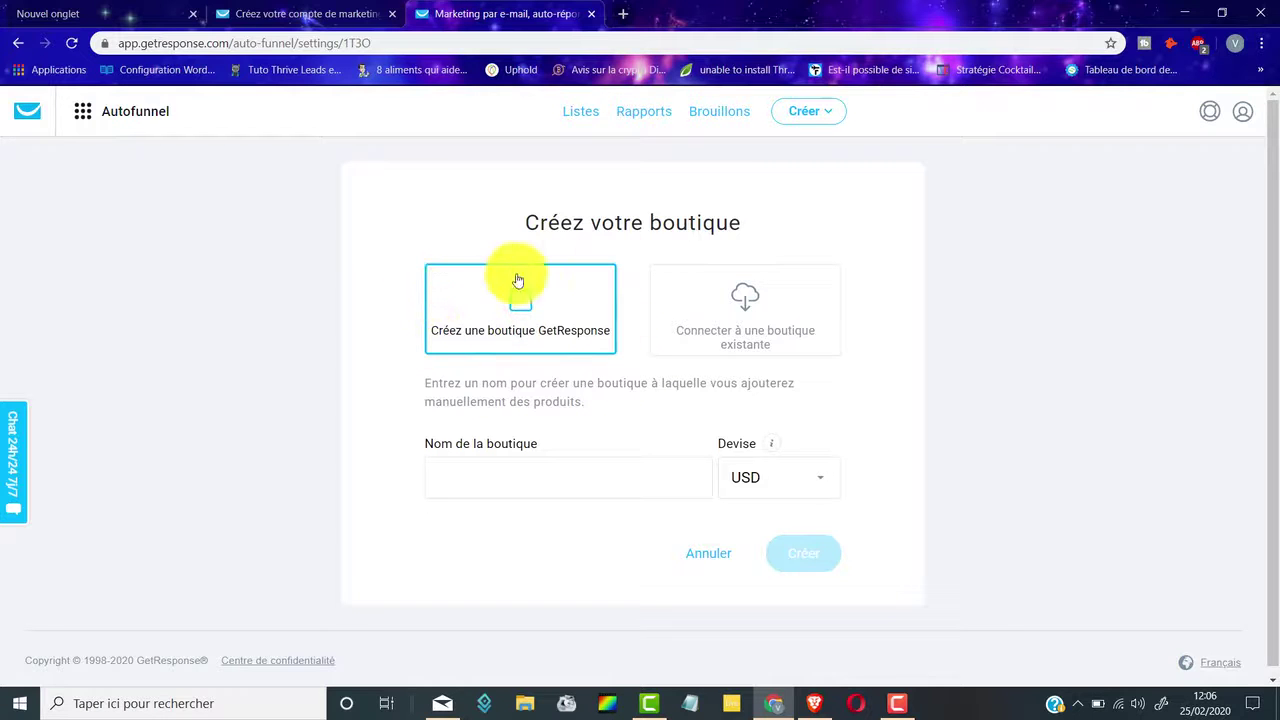
pyautogui.scroll(-1, 540, 425)
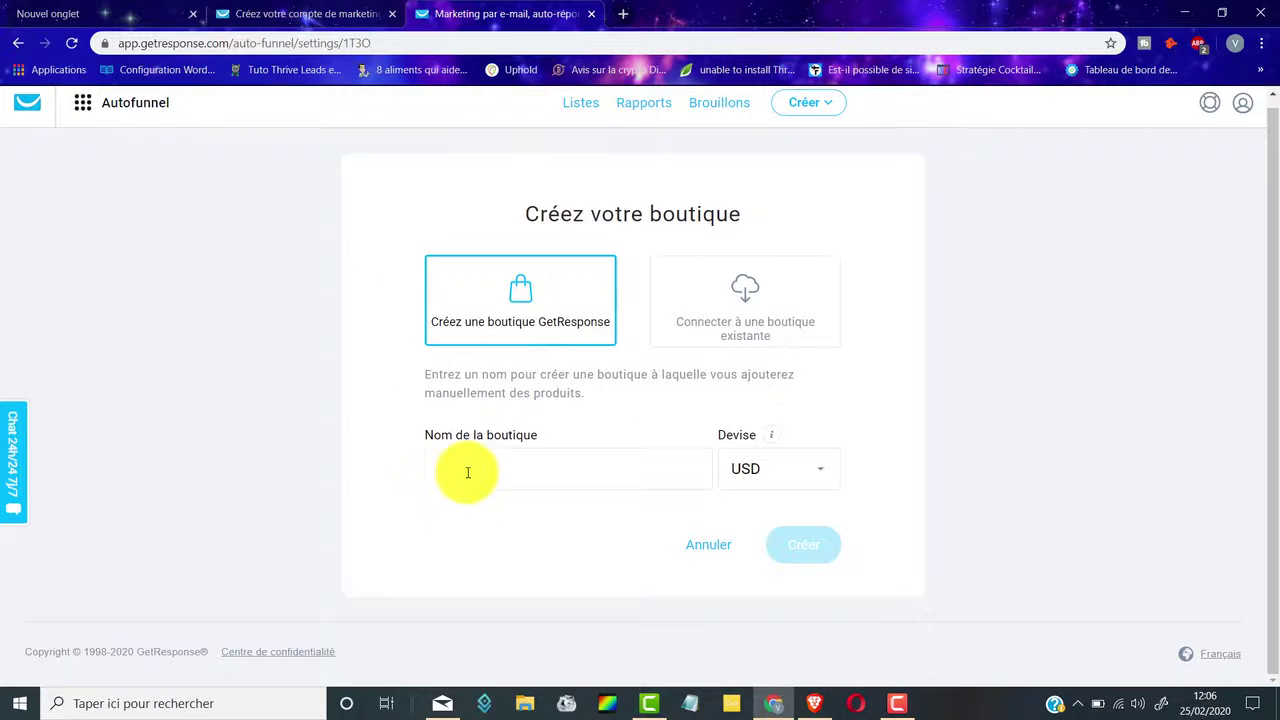
pyautogui.write('tique en ligne 1')
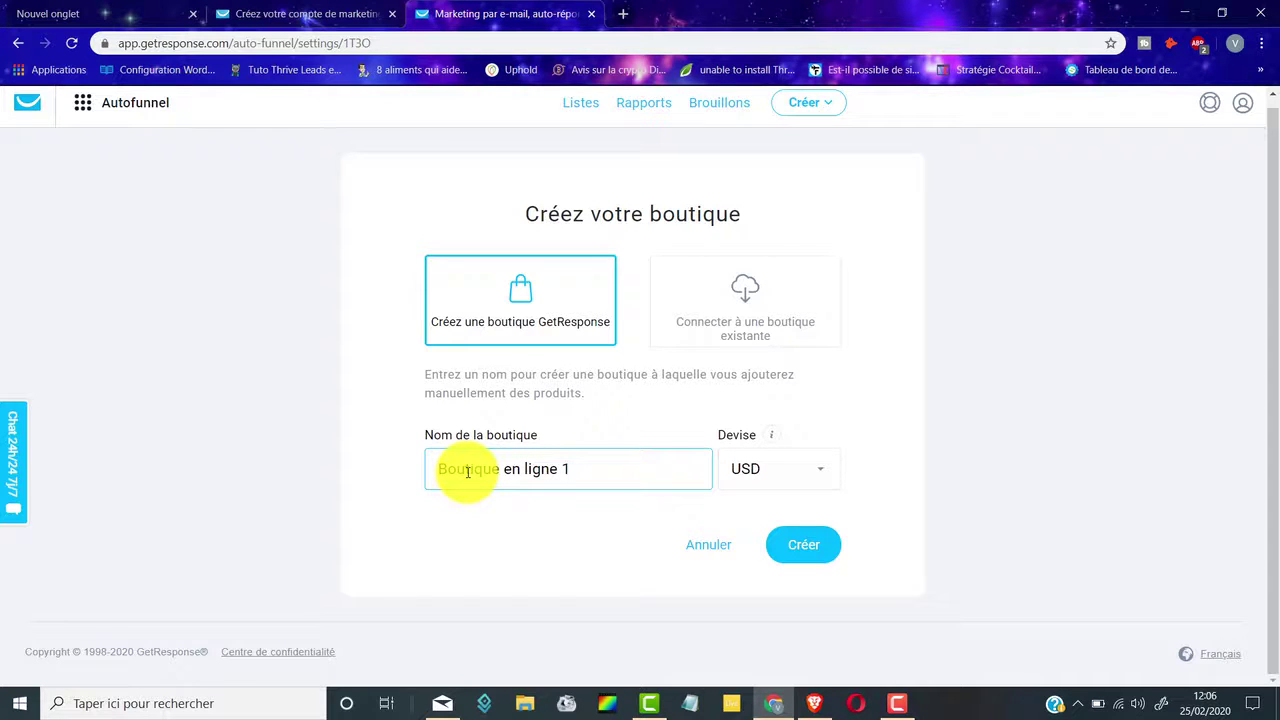
pyautogui.click(800, 467)
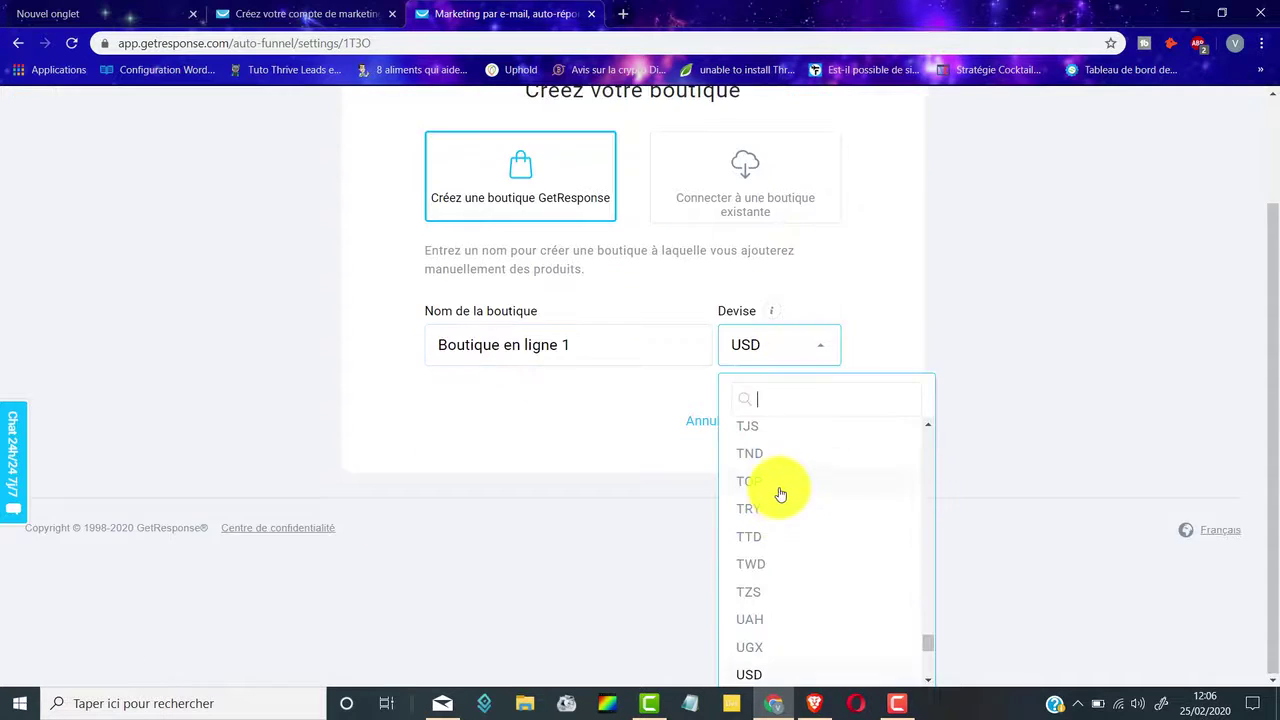
pyautogui.write('eur')
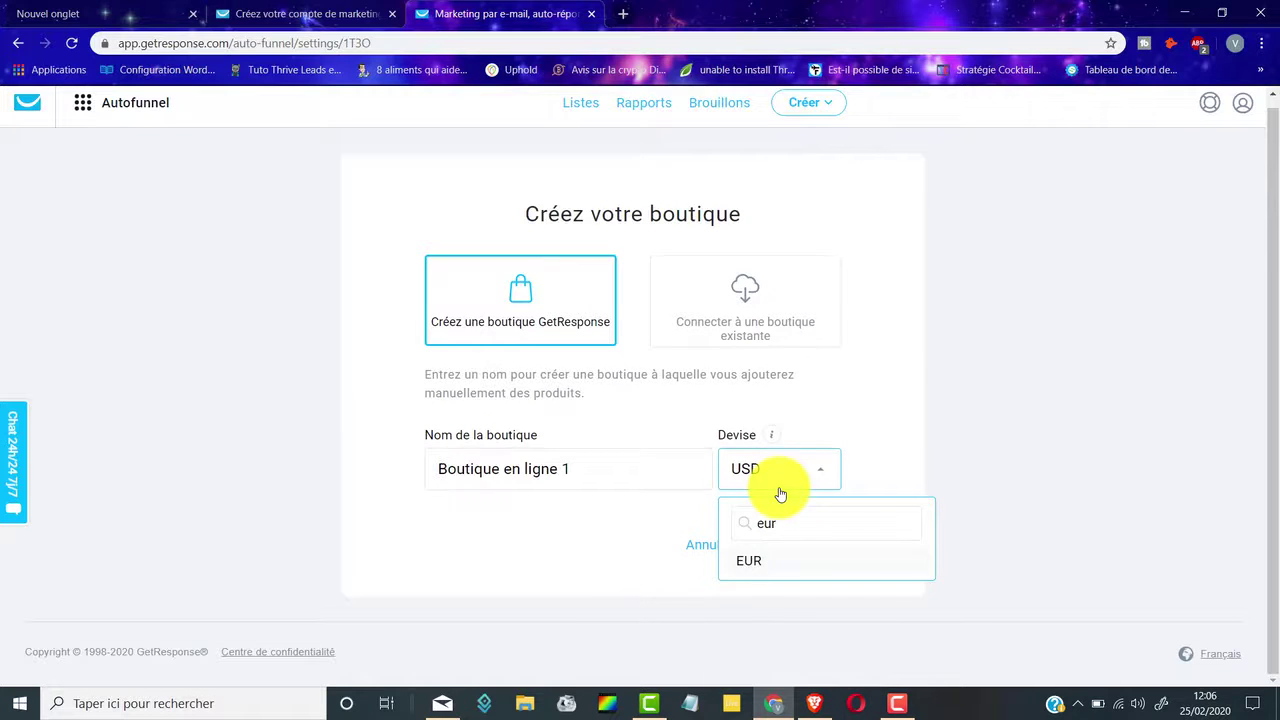
pyautogui.click(755, 562)
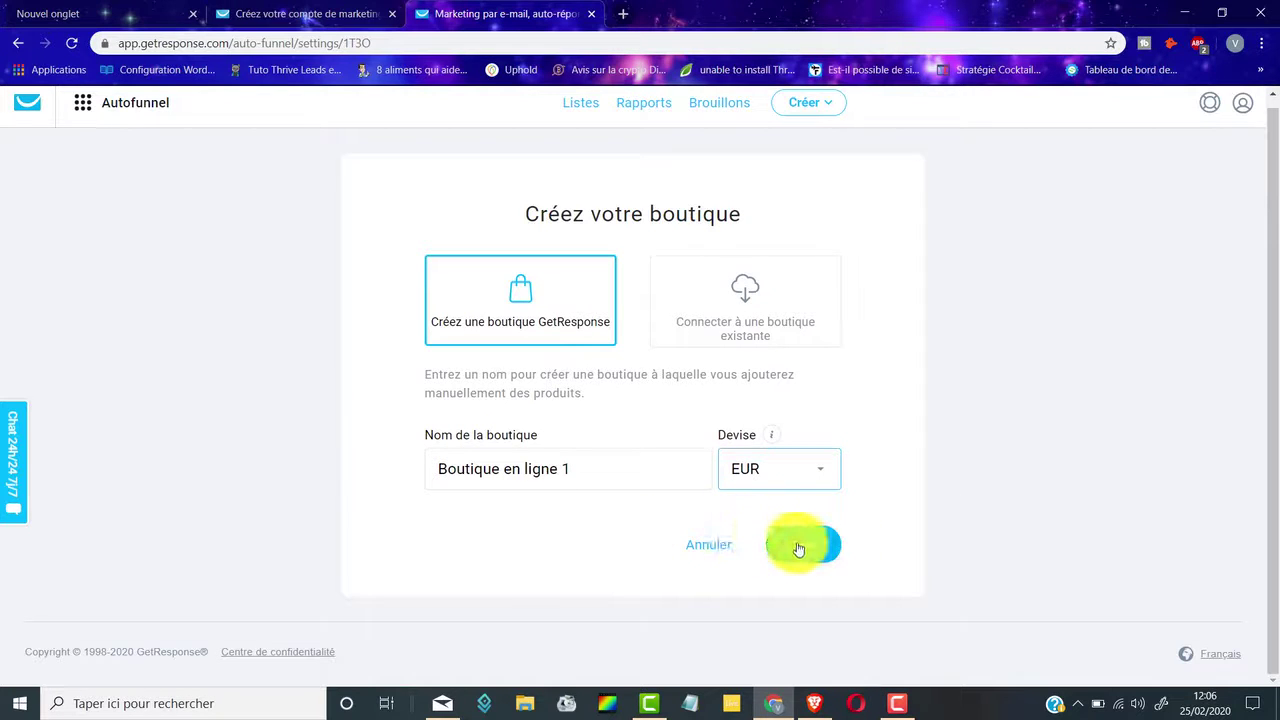
pyautogui.click(798, 547)
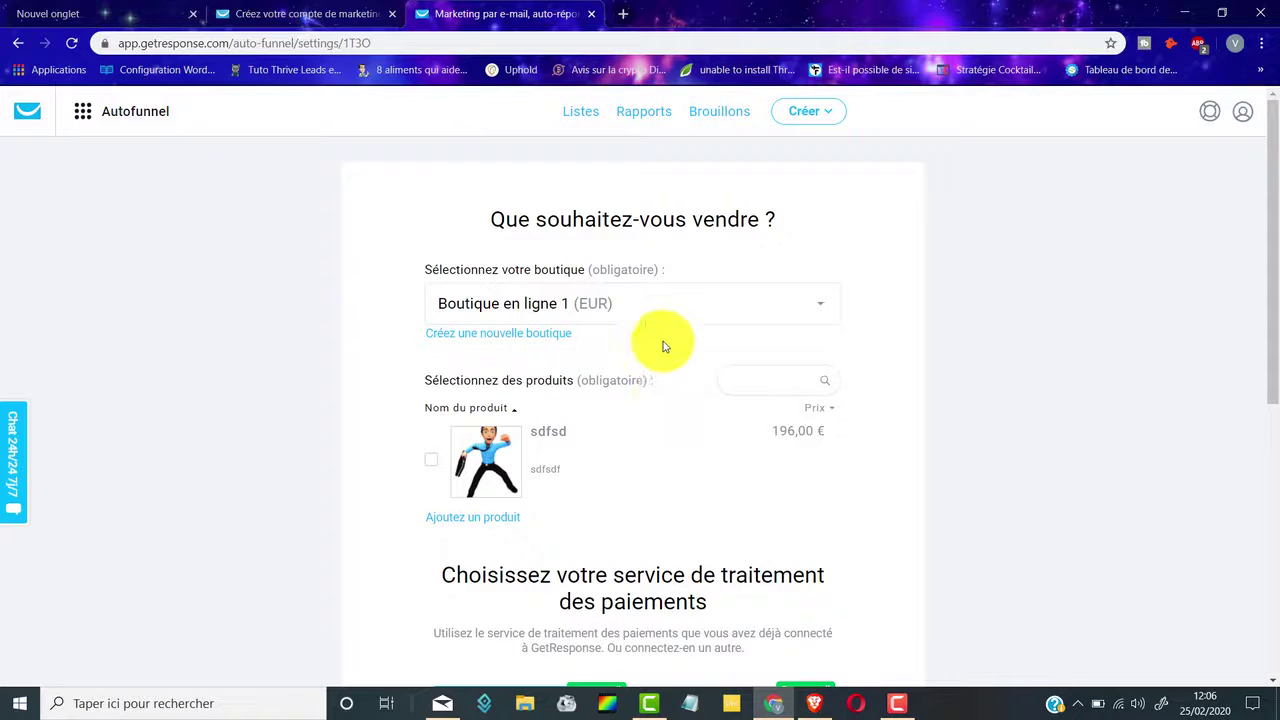
# Add a downloadable-file product named "Les 7 methodes pour gagner de l'argent sur internet" with the description "Ta description"
pyautogui.scroll(-1, 663, 346)
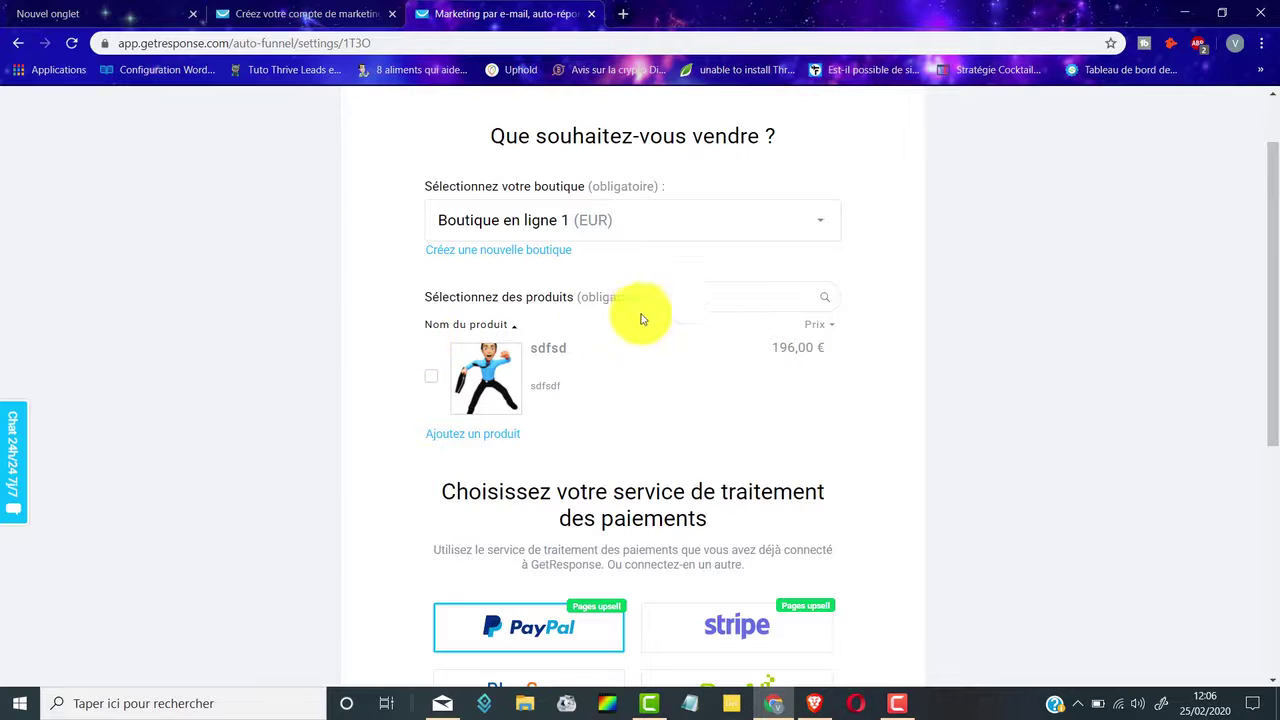
pyautogui.click(462, 435)
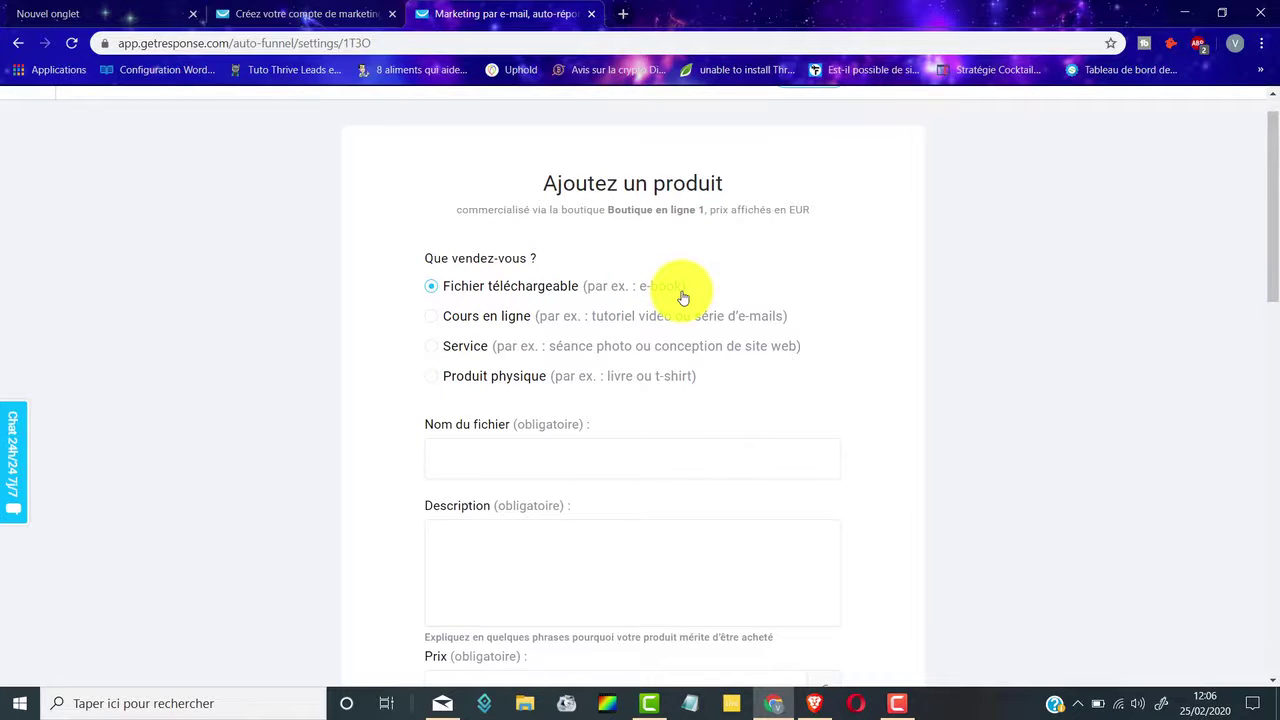
pyautogui.scroll(-1, 683, 297)
pyautogui.click(538, 372)
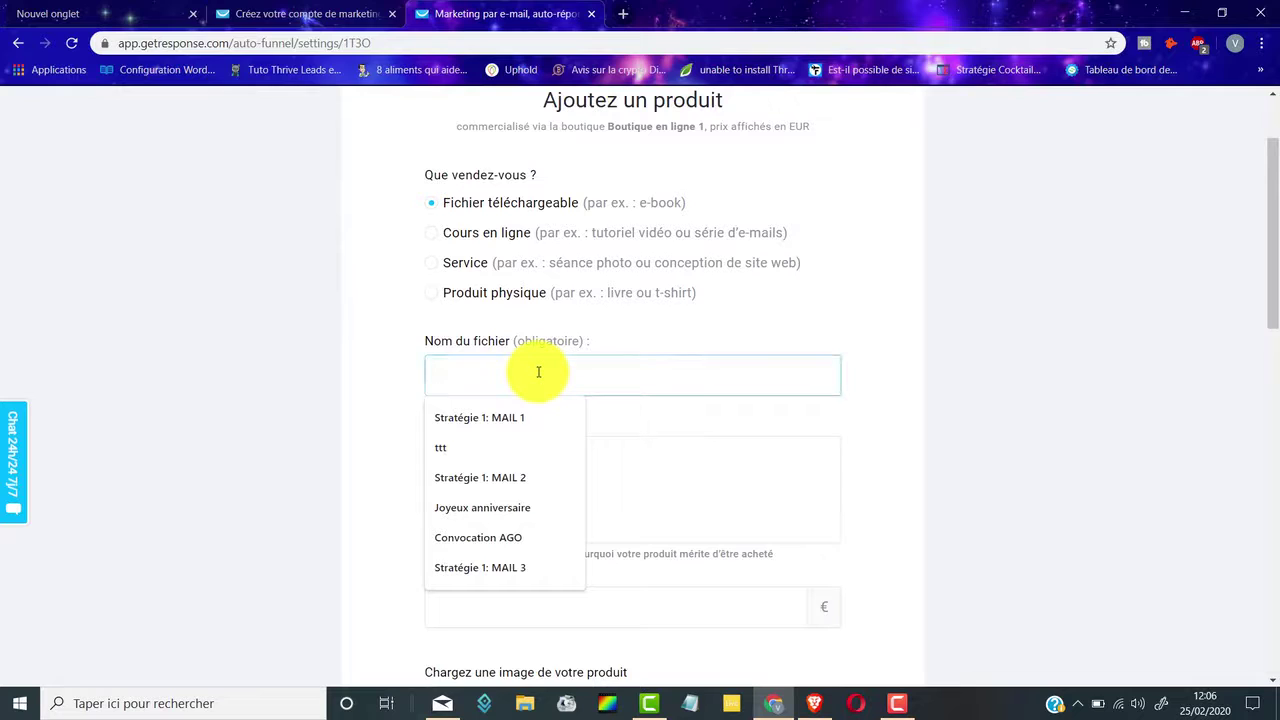
pyautogui.write('Le')
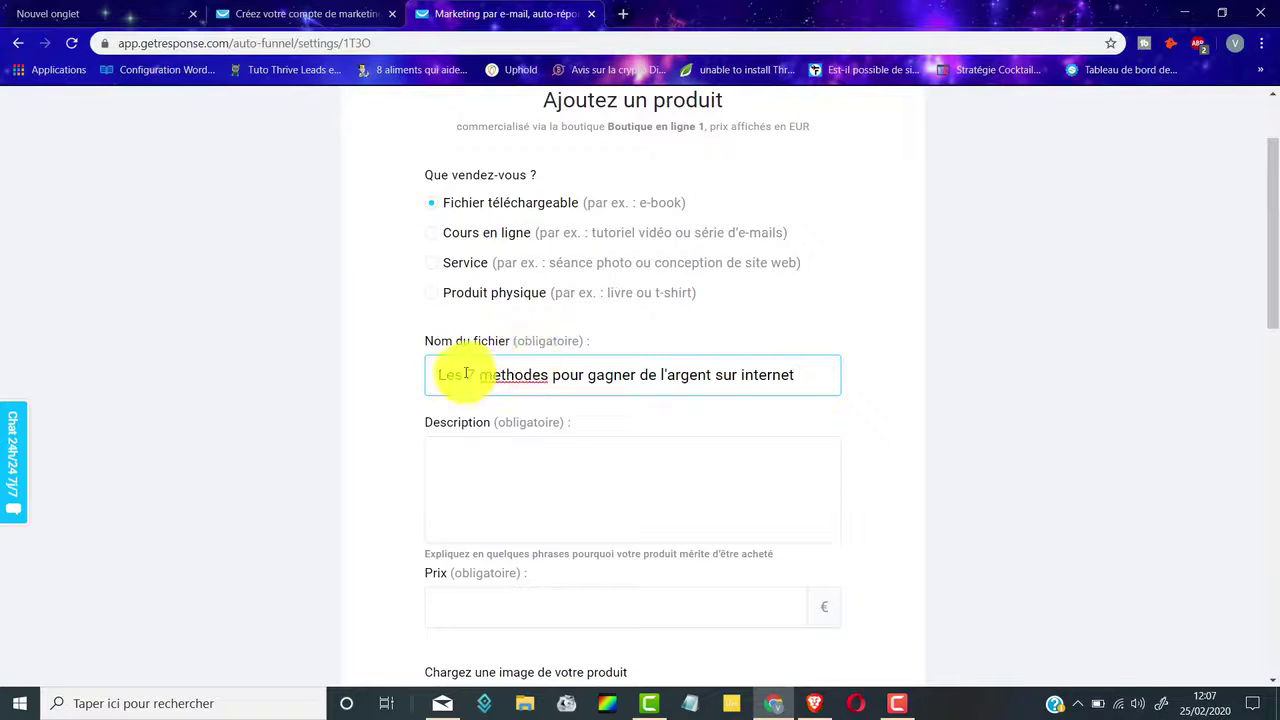
pyautogui.moveTo(441, 375); pyautogui.dragTo(808, 377)
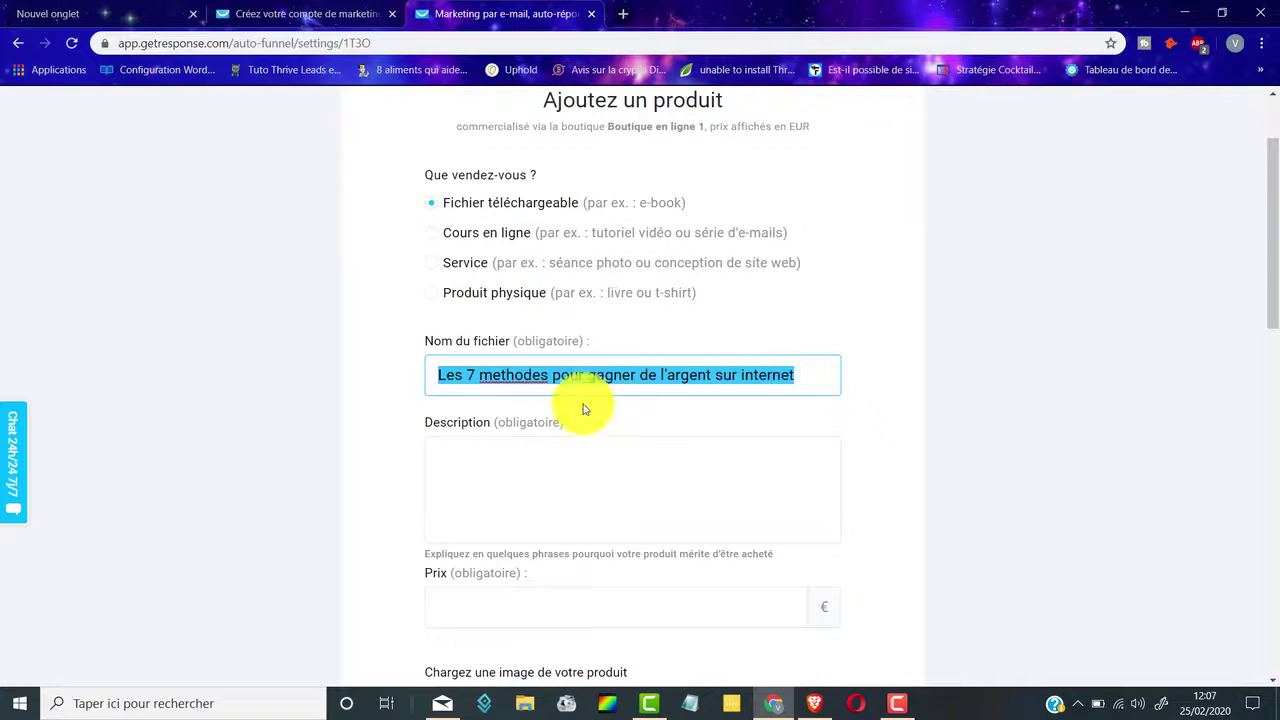
pyautogui.click(479, 468)
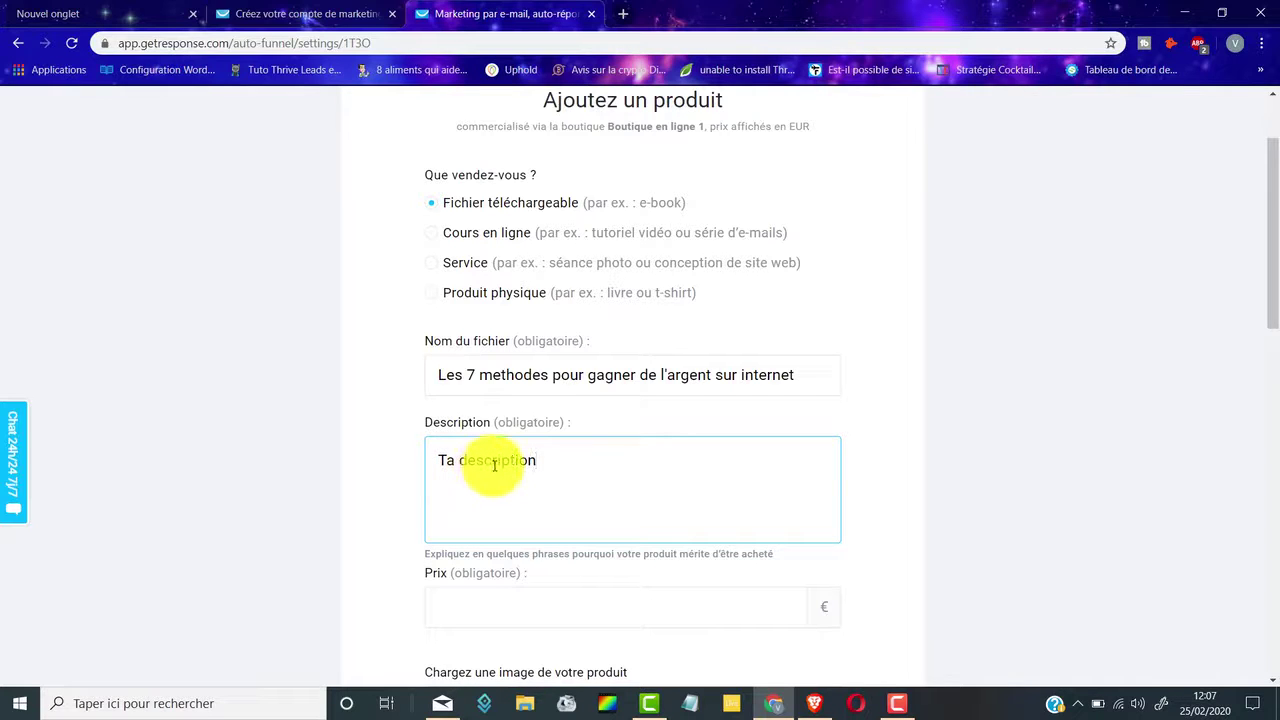
# Set the product's price to 14,97 €
pyautogui.scroll(-2, 575, 430)
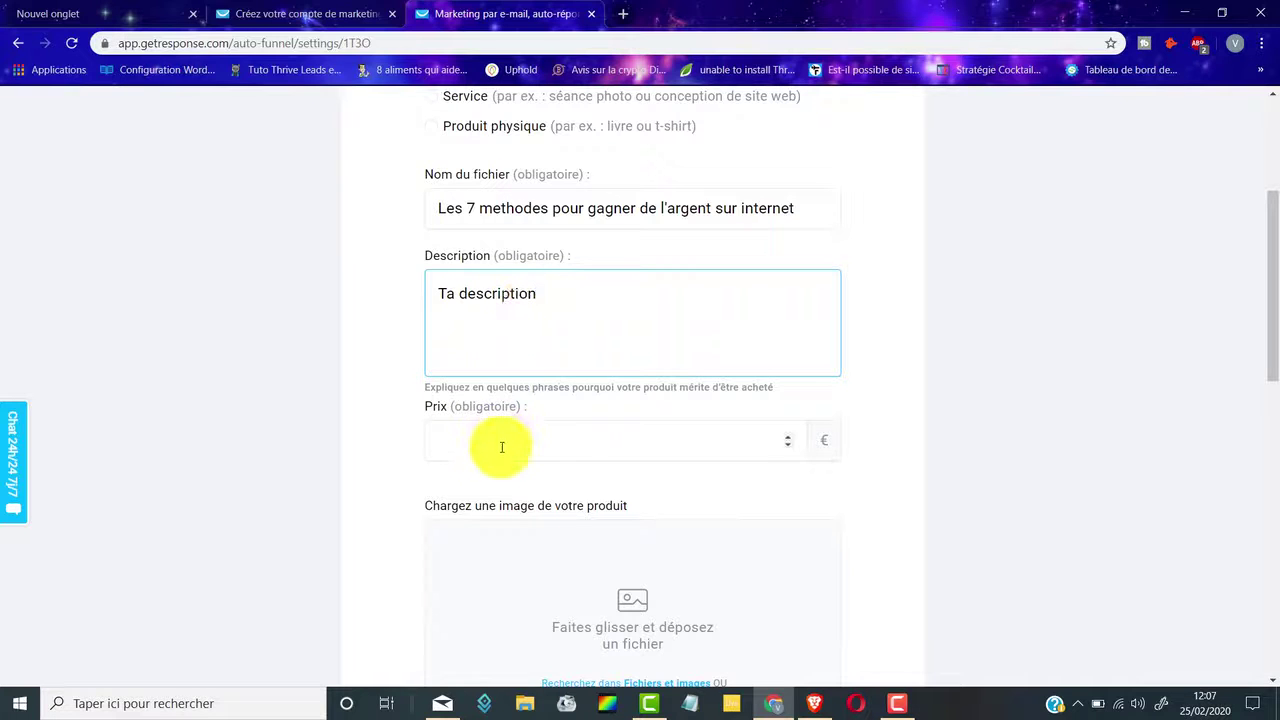
pyautogui.click(656, 458)
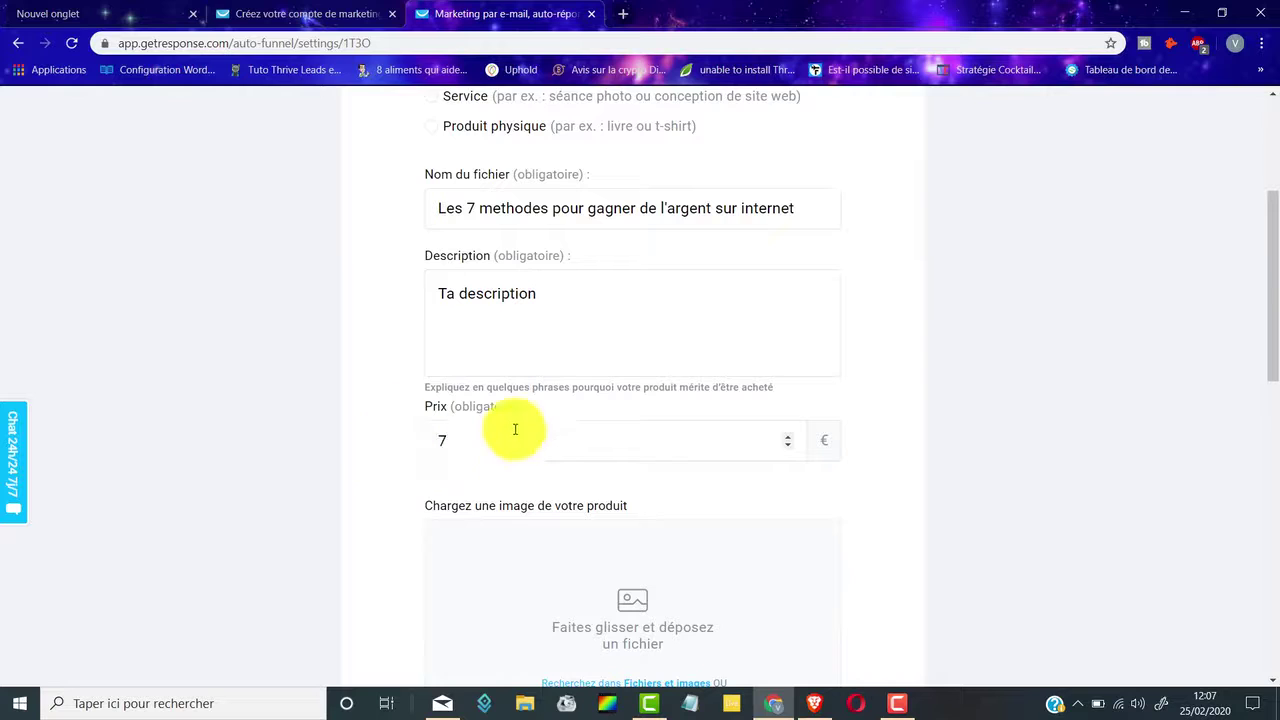
pyautogui.moveTo(509, 429); pyautogui.dragTo(333, 441)
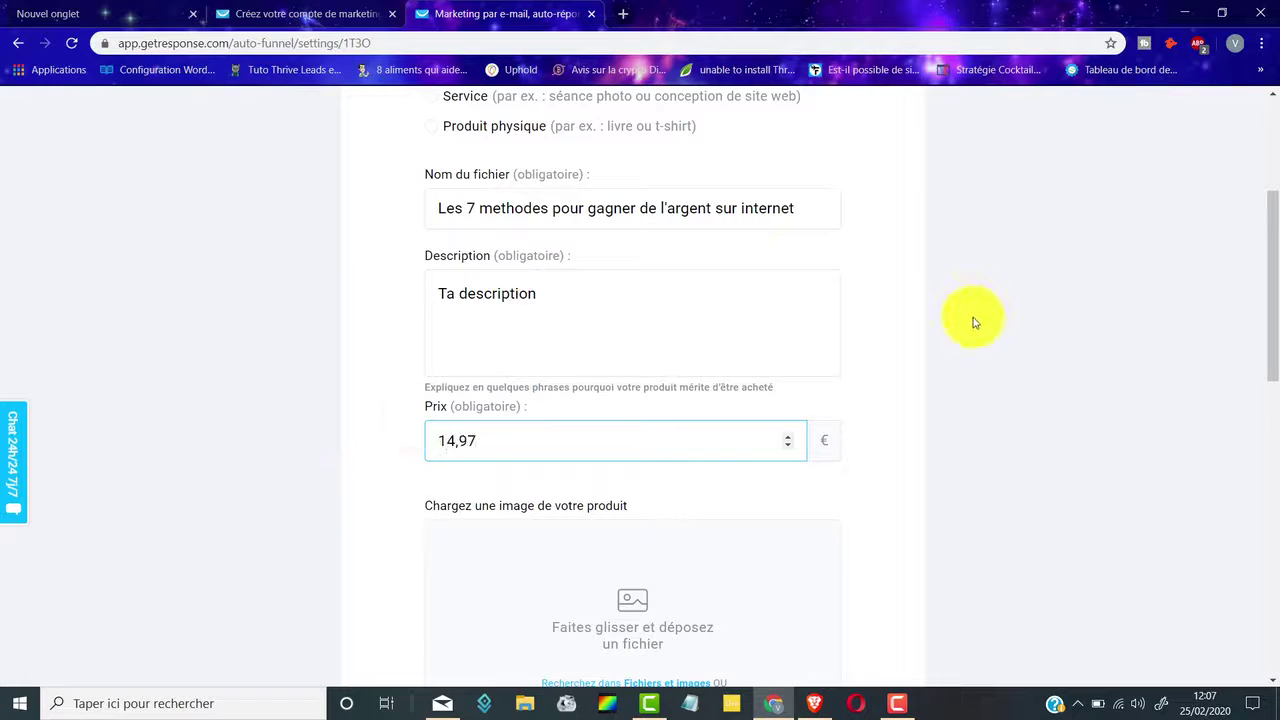
# Set the free ShutterStock image "achievement 4" as the product image, zooming it out slightly in the crop frame
pyautogui.scroll(-2, 995, 335)
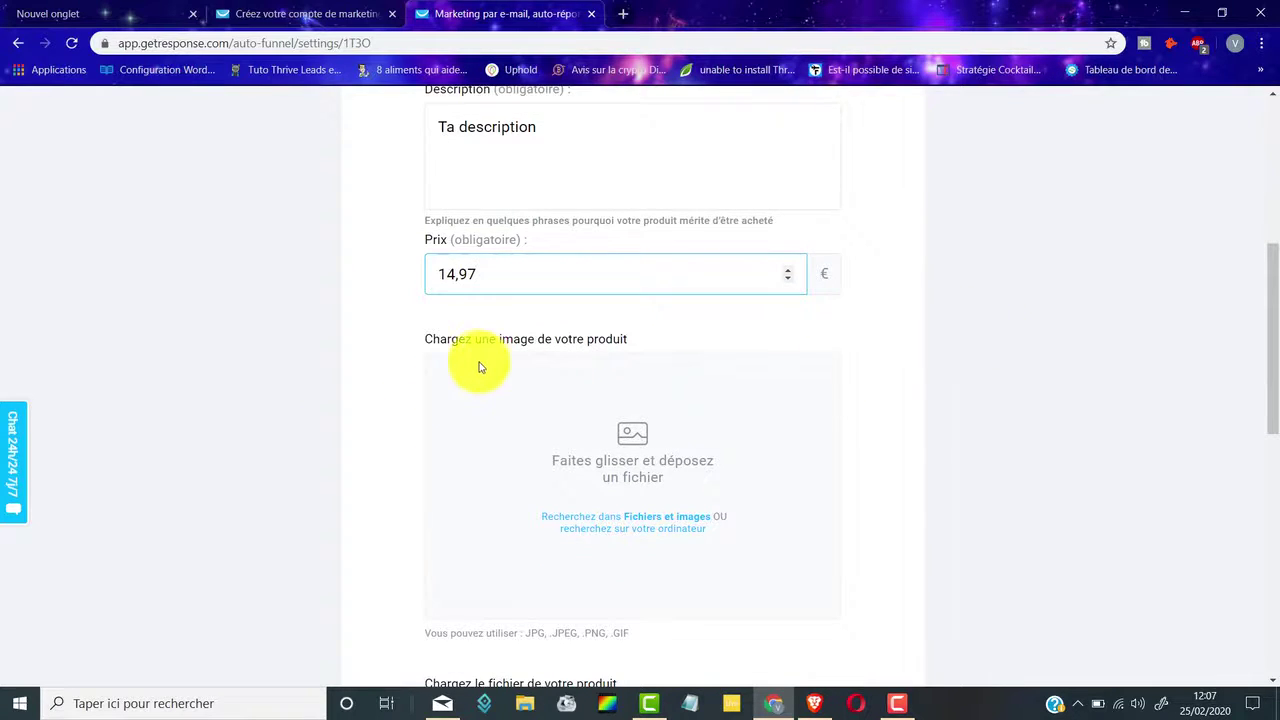
pyautogui.scroll(-2, 560, 340)
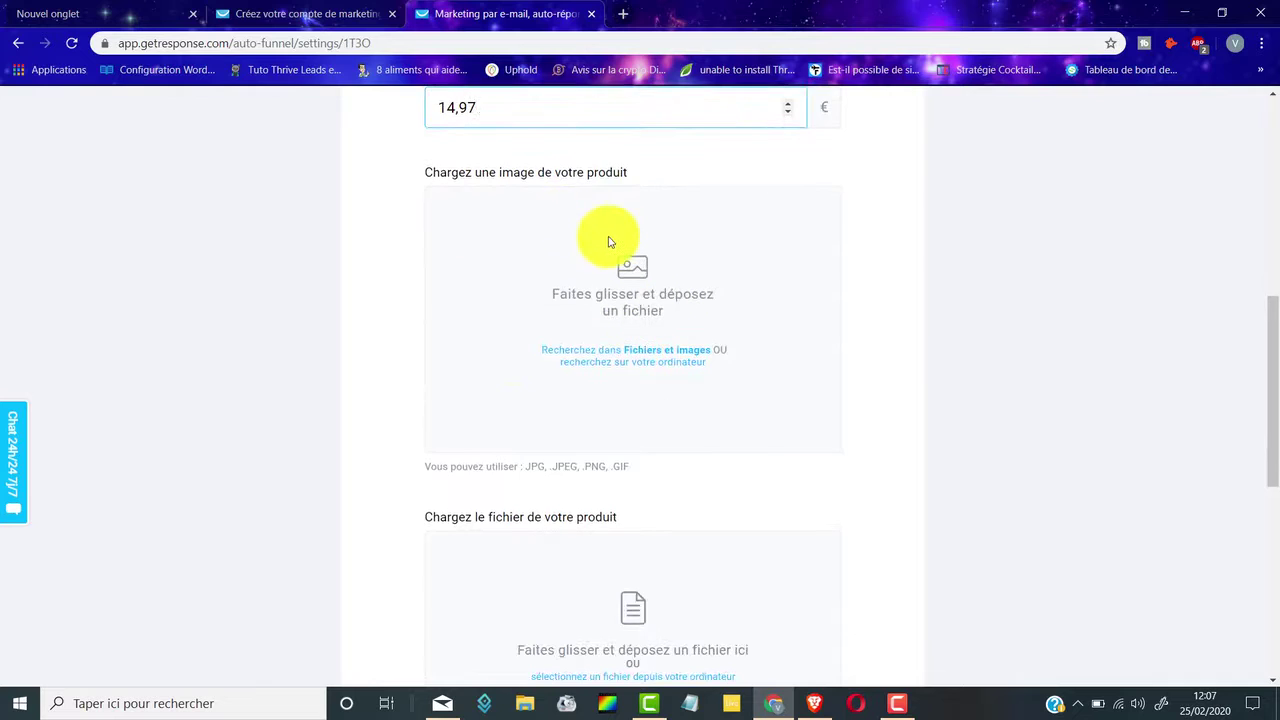
pyautogui.scroll(1, 600, 245)
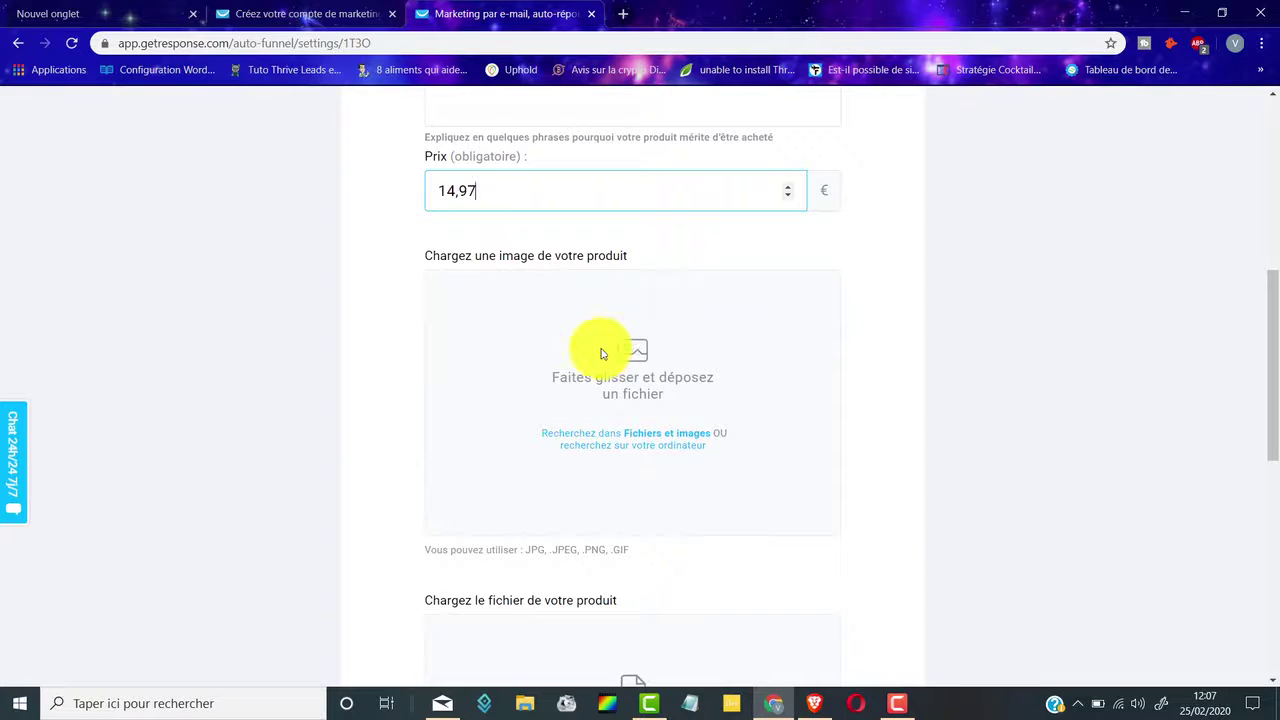
pyautogui.click(581, 440)
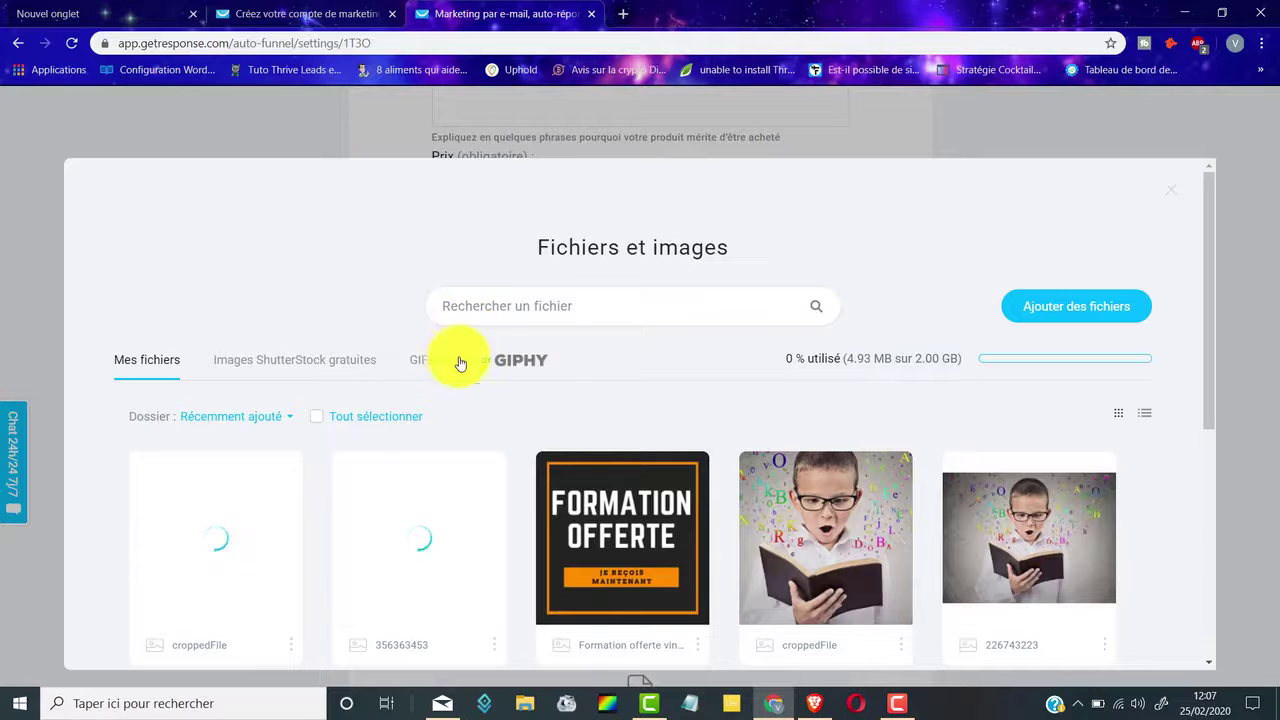
pyautogui.scroll(-2, 450, 365)
pyautogui.scroll(2, 409, 243)
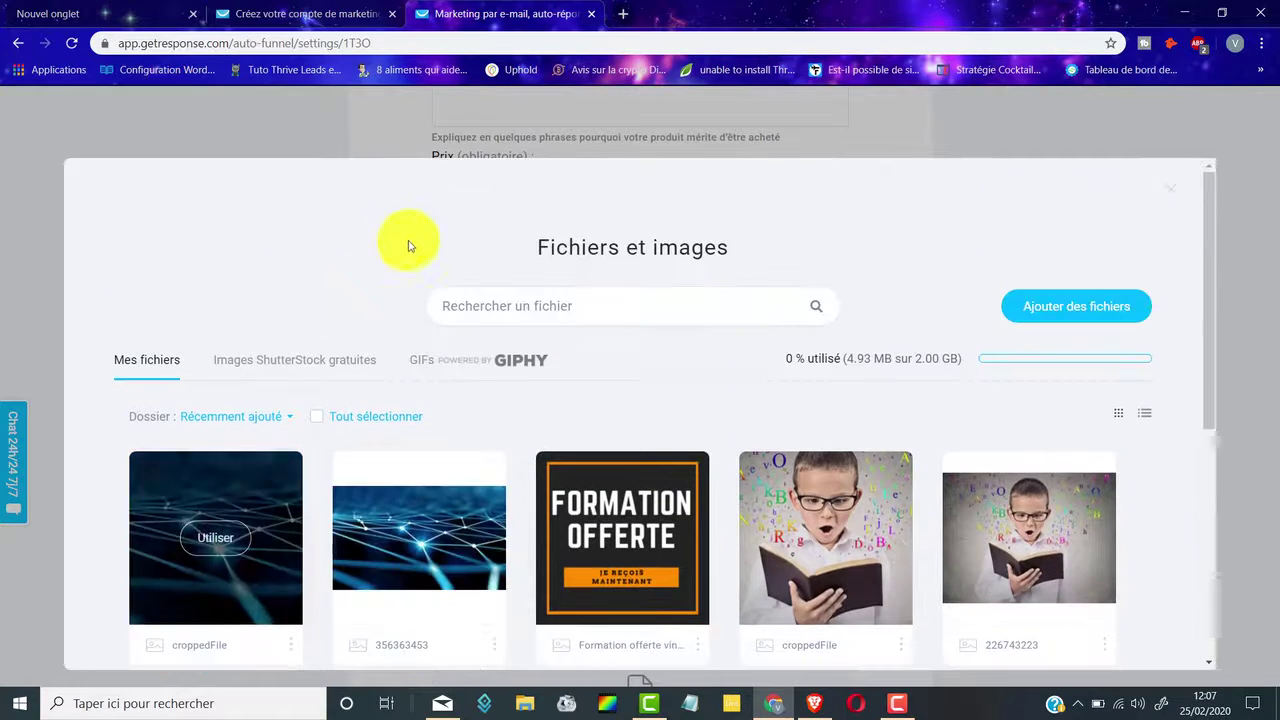
pyautogui.click(314, 359)
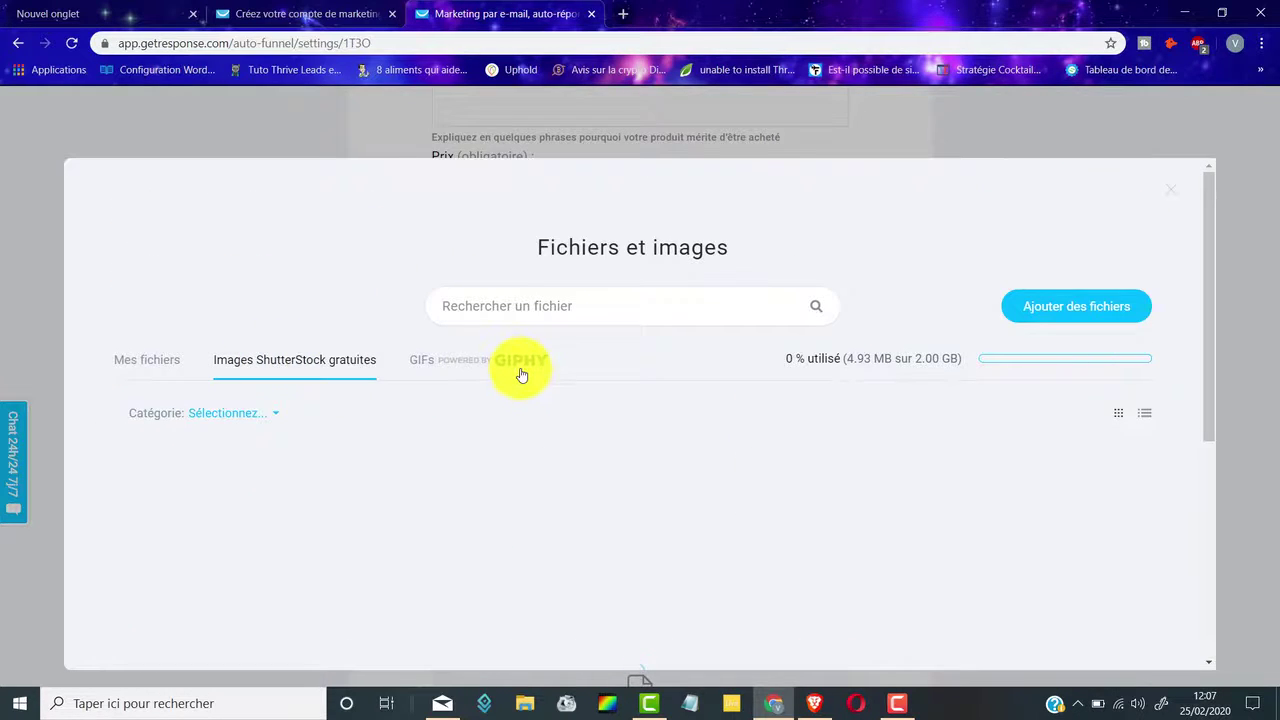
pyautogui.scroll(-10, 611, 451)
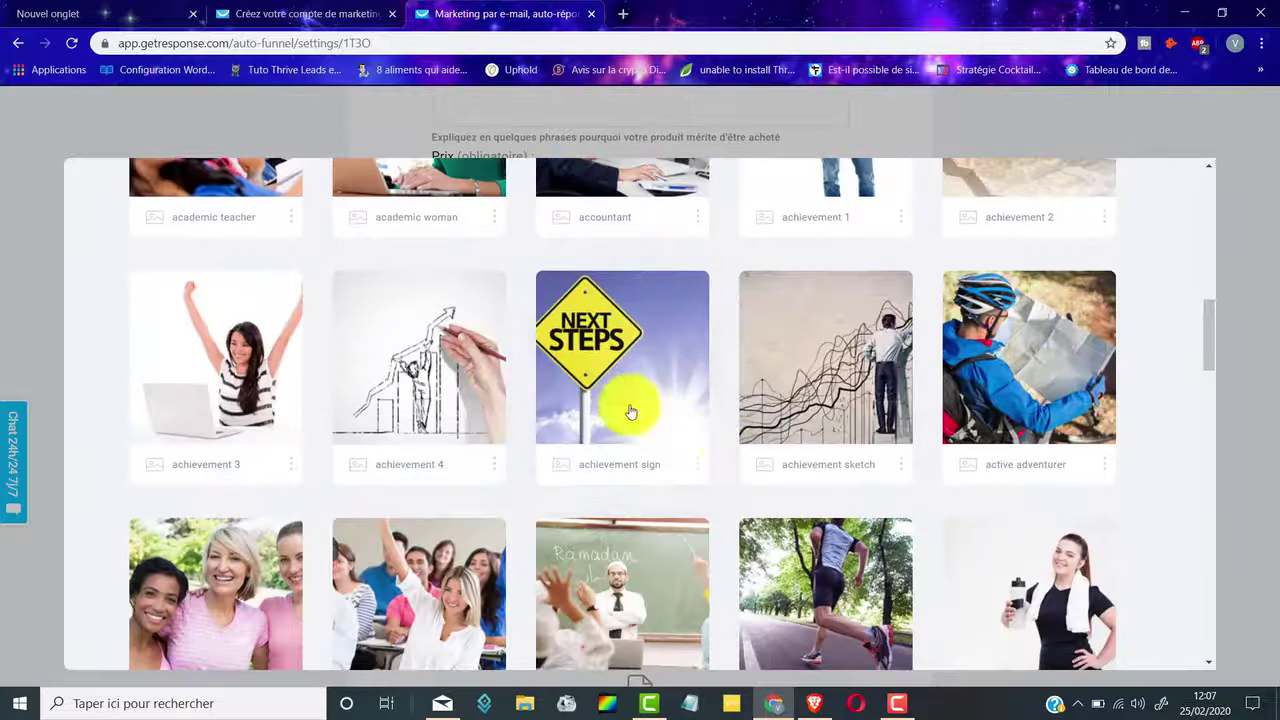
pyautogui.click(414, 378)
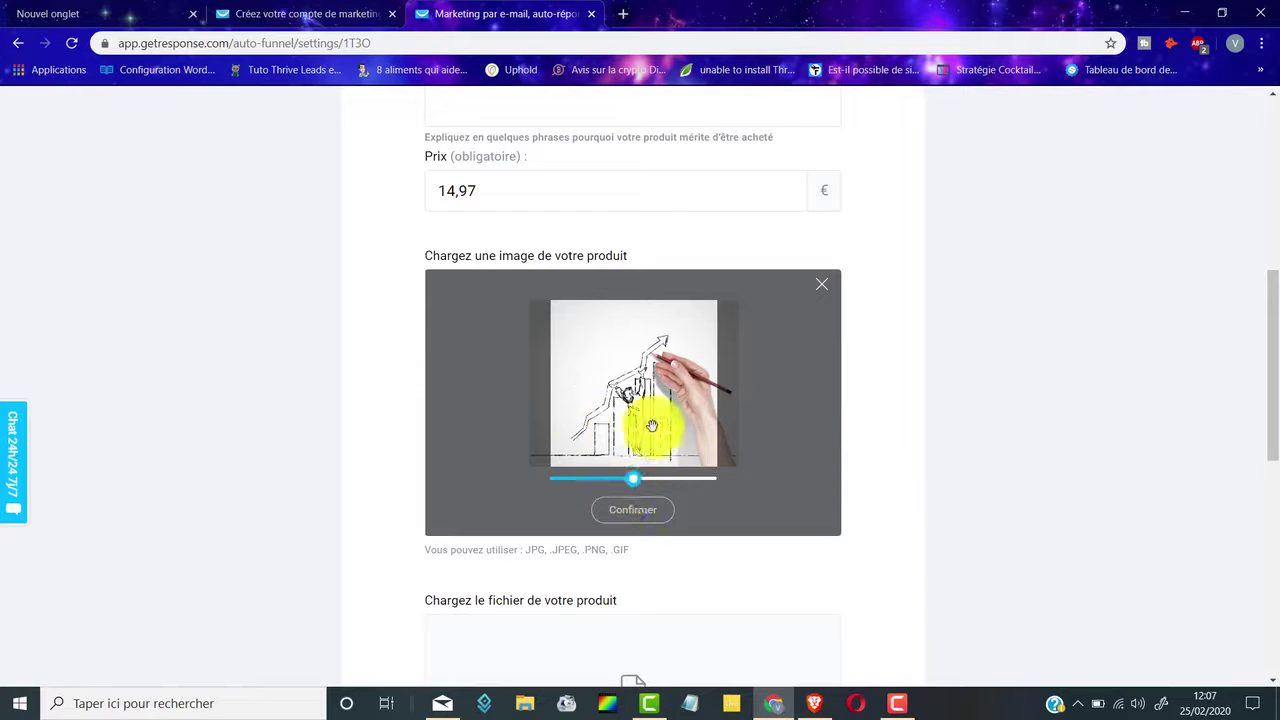
pyautogui.moveTo(634, 485); pyautogui.dragTo(630, 482)
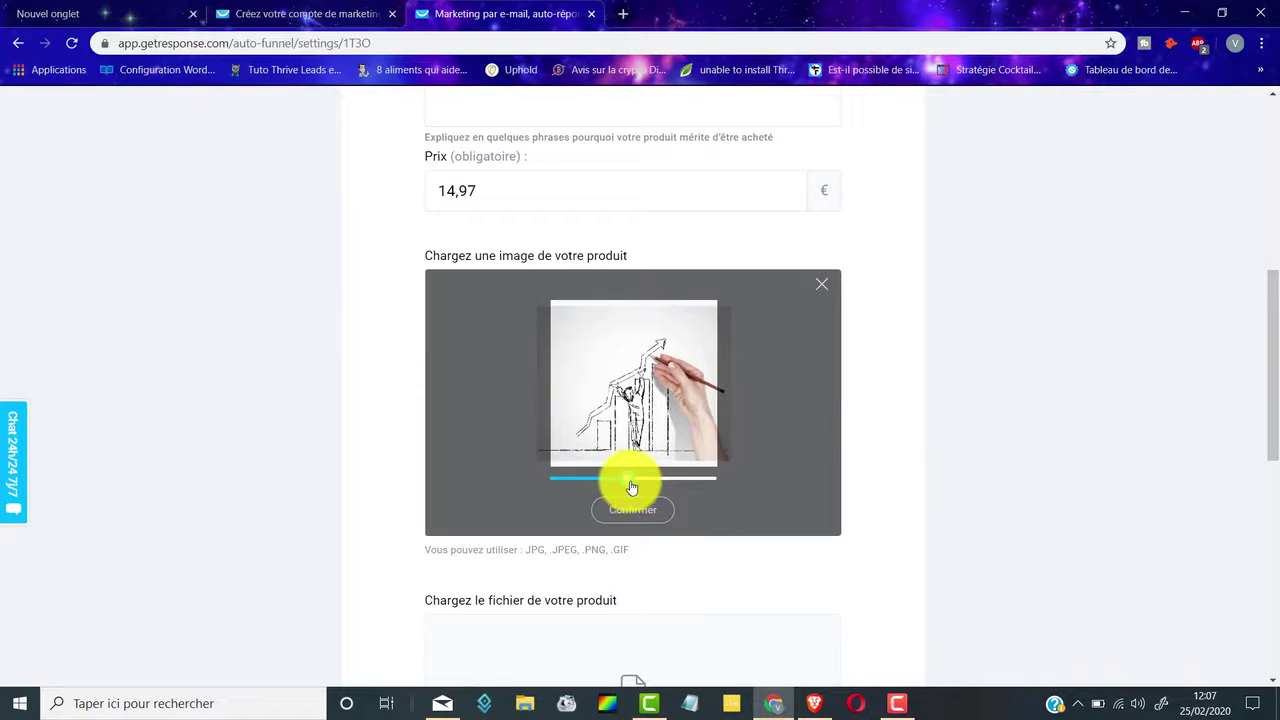
pyautogui.click(640, 521)
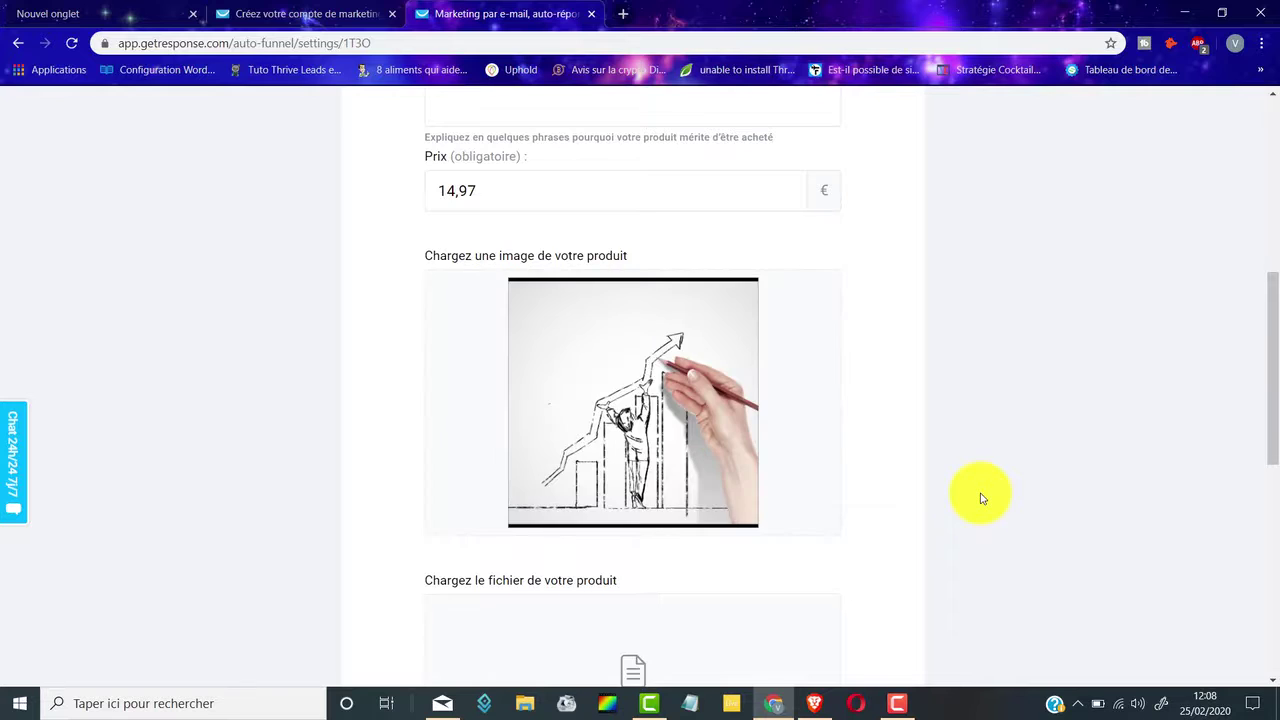
# Attach the "Formation offerte" project PNG from the computer as the product's downloadable file
pyautogui.scroll(-3, 985, 390)
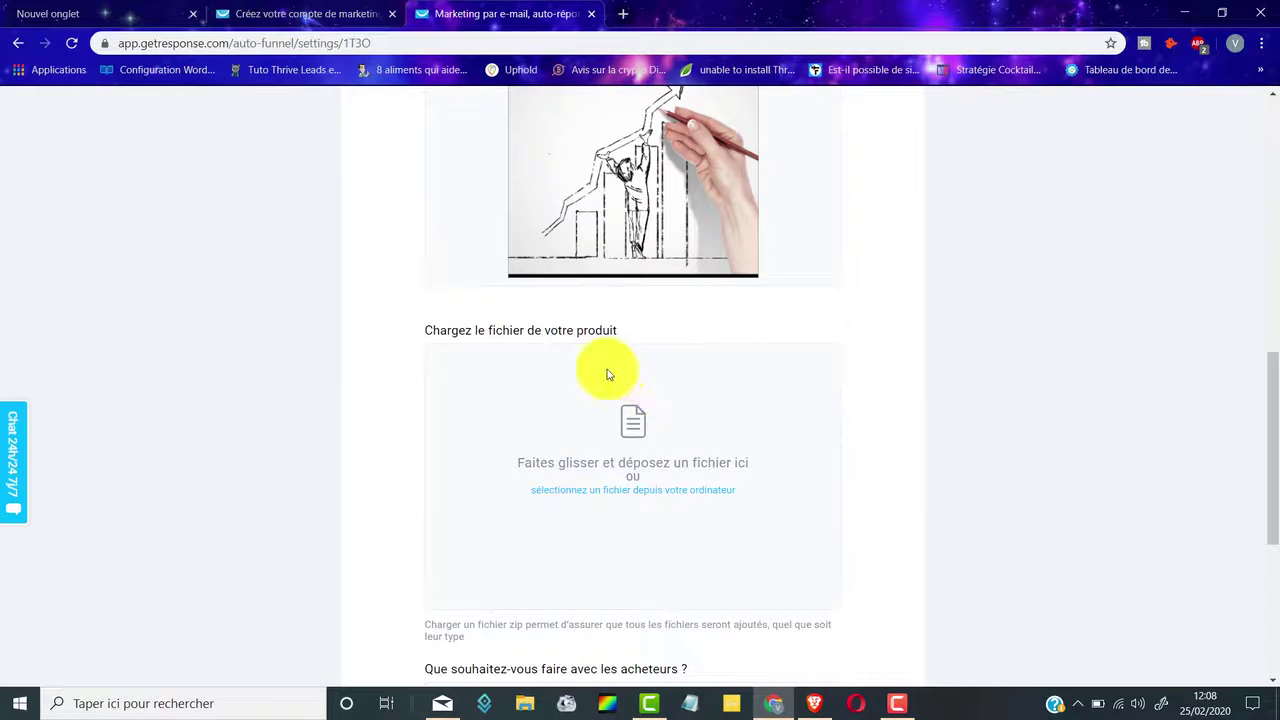
pyautogui.click(614, 500)
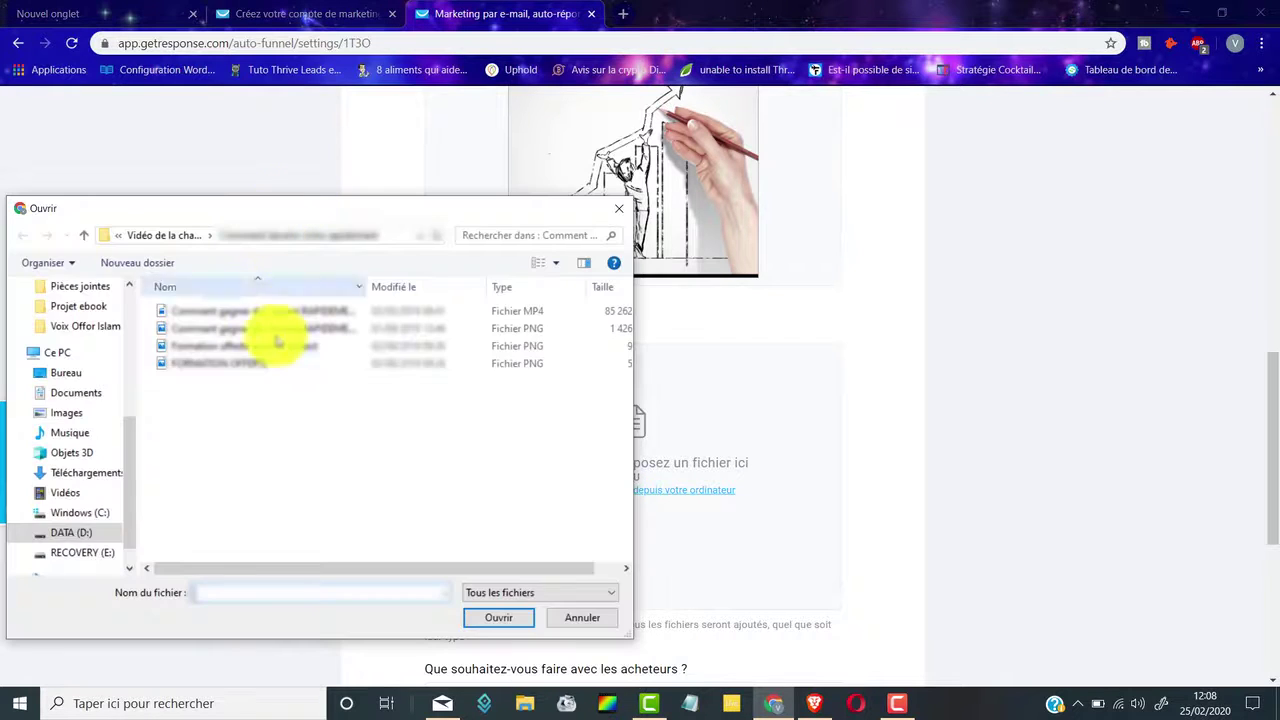
pyautogui.click(289, 345)
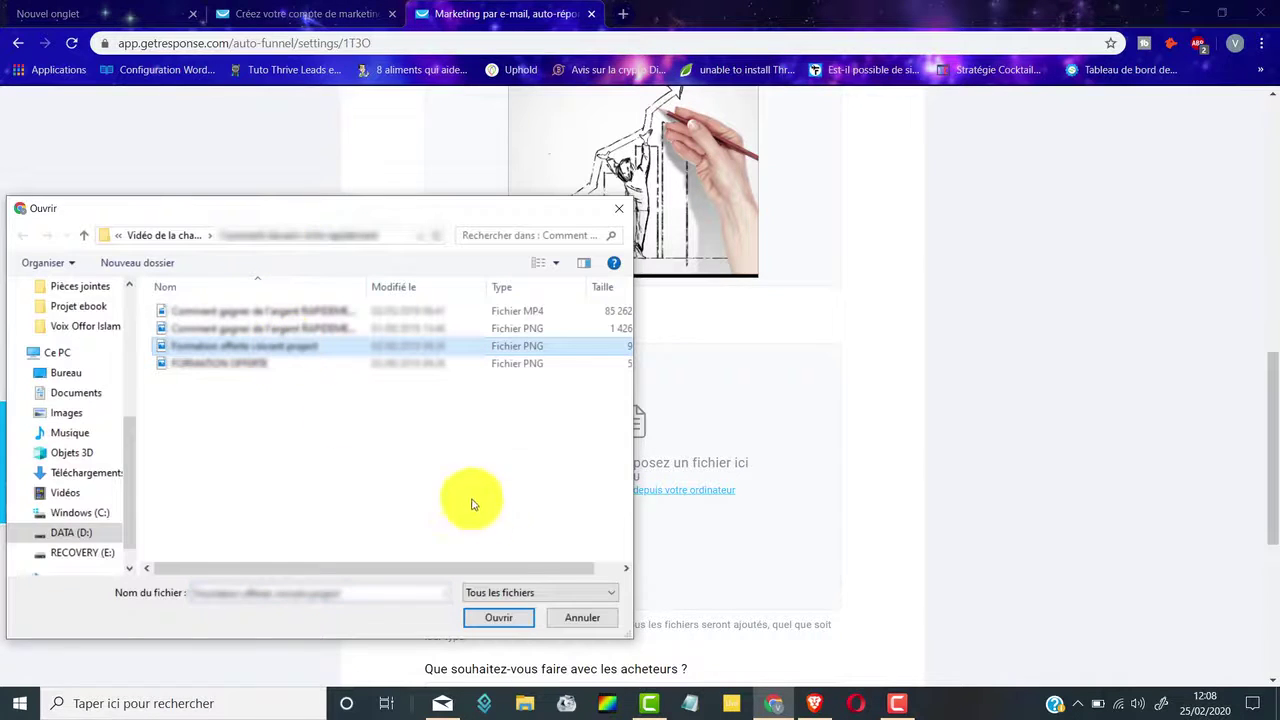
pyautogui.click(506, 620)
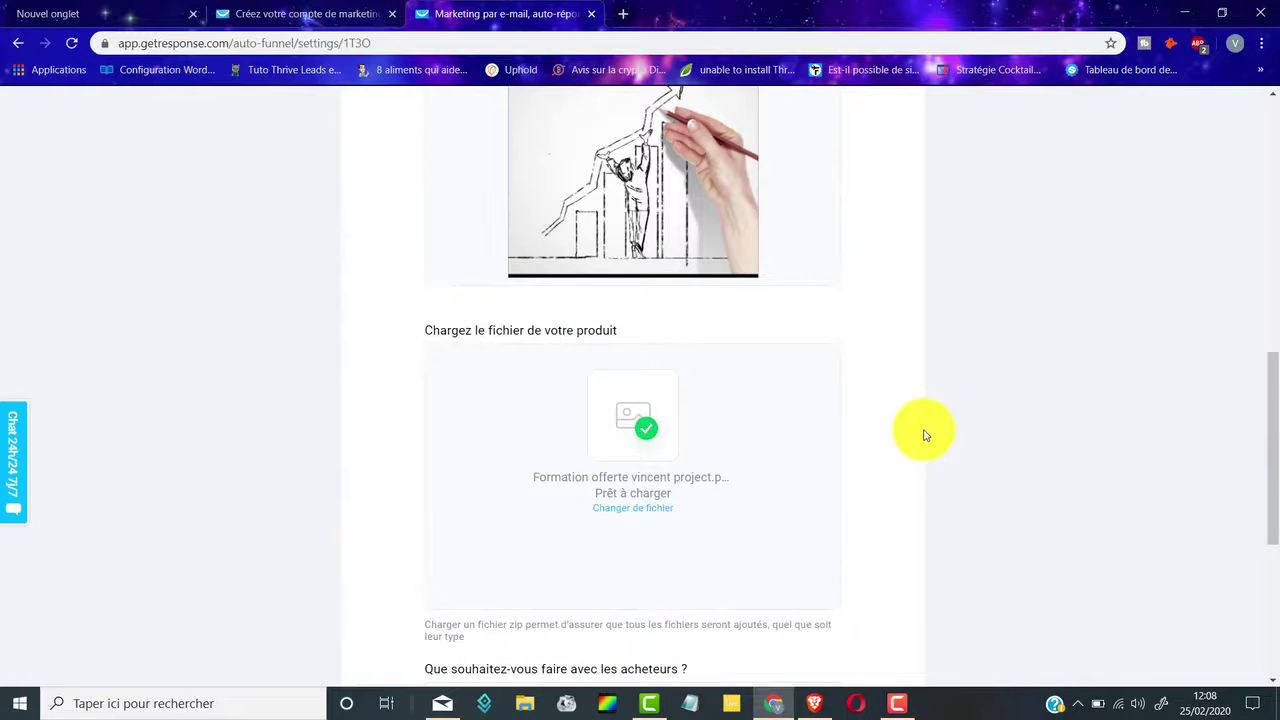
# Keep buyers in the list associated with the funnel and save the new product
pyautogui.scroll(-3, 930, 430)
pyautogui.scroll(2, 640, 255)
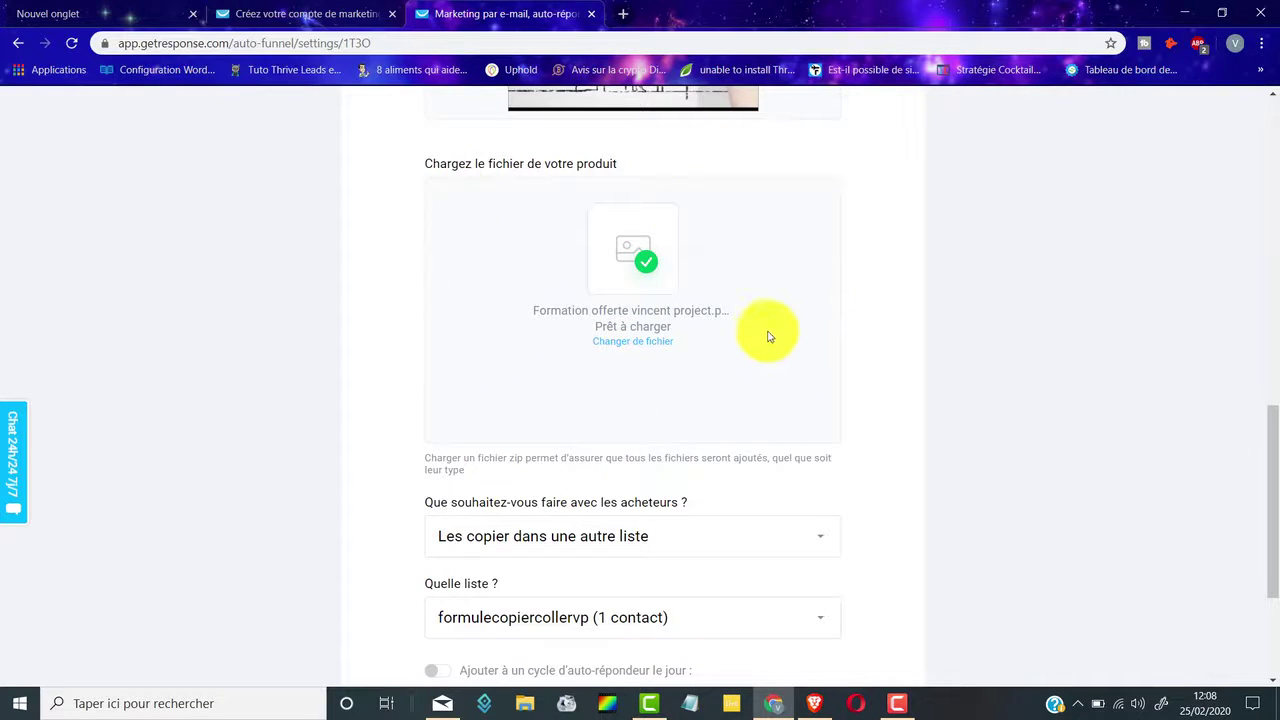
pyautogui.scroll(-3, 763, 334)
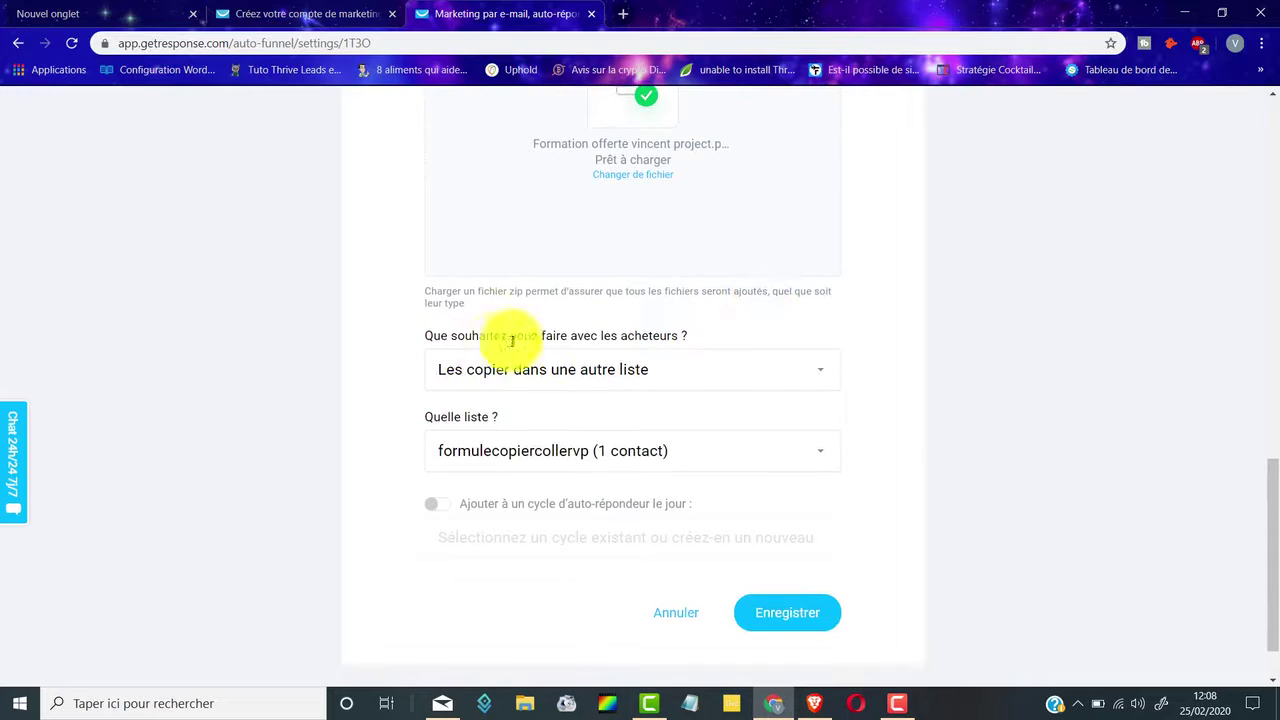
pyautogui.click(816, 370)
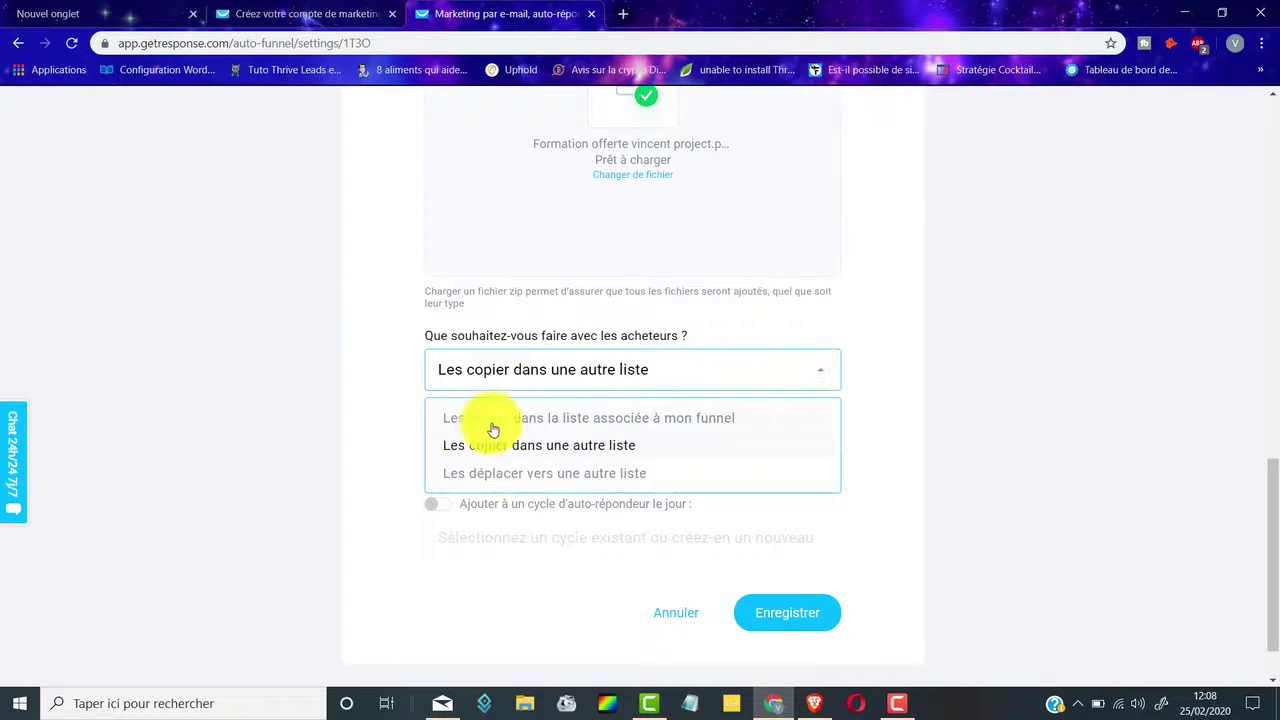
pyautogui.click(674, 420)
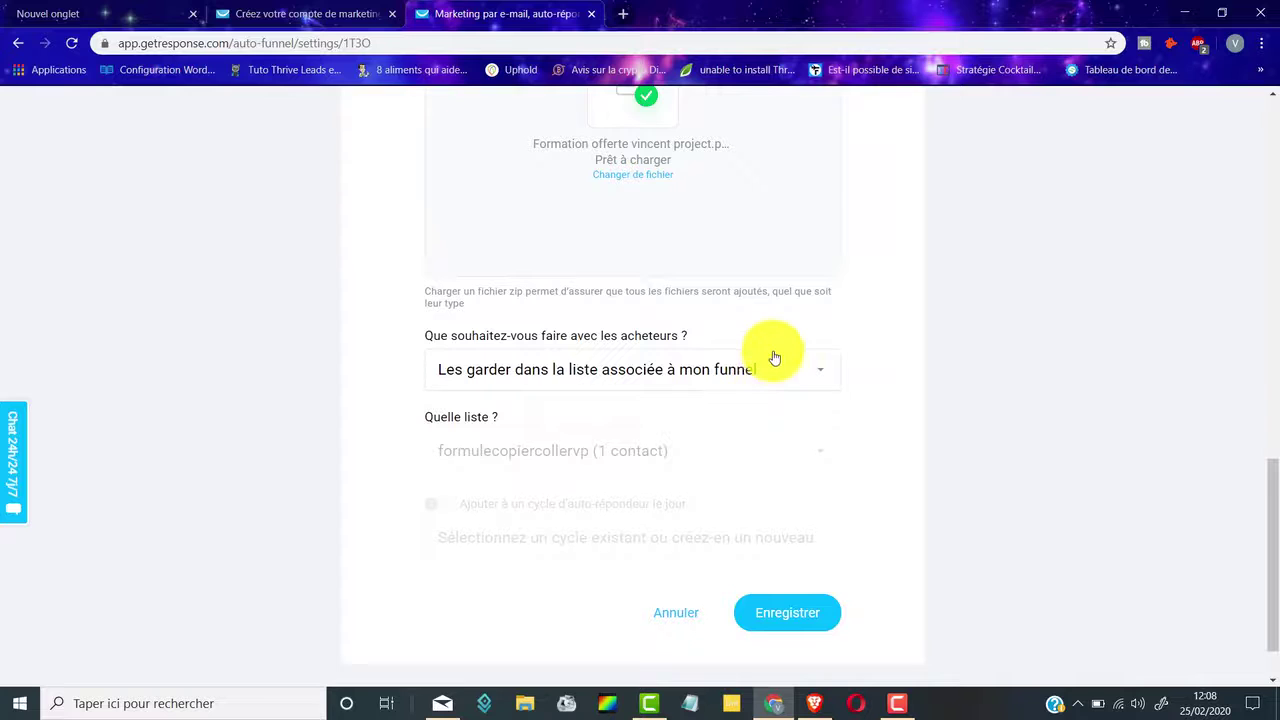
pyautogui.scroll(-1, 767, 357)
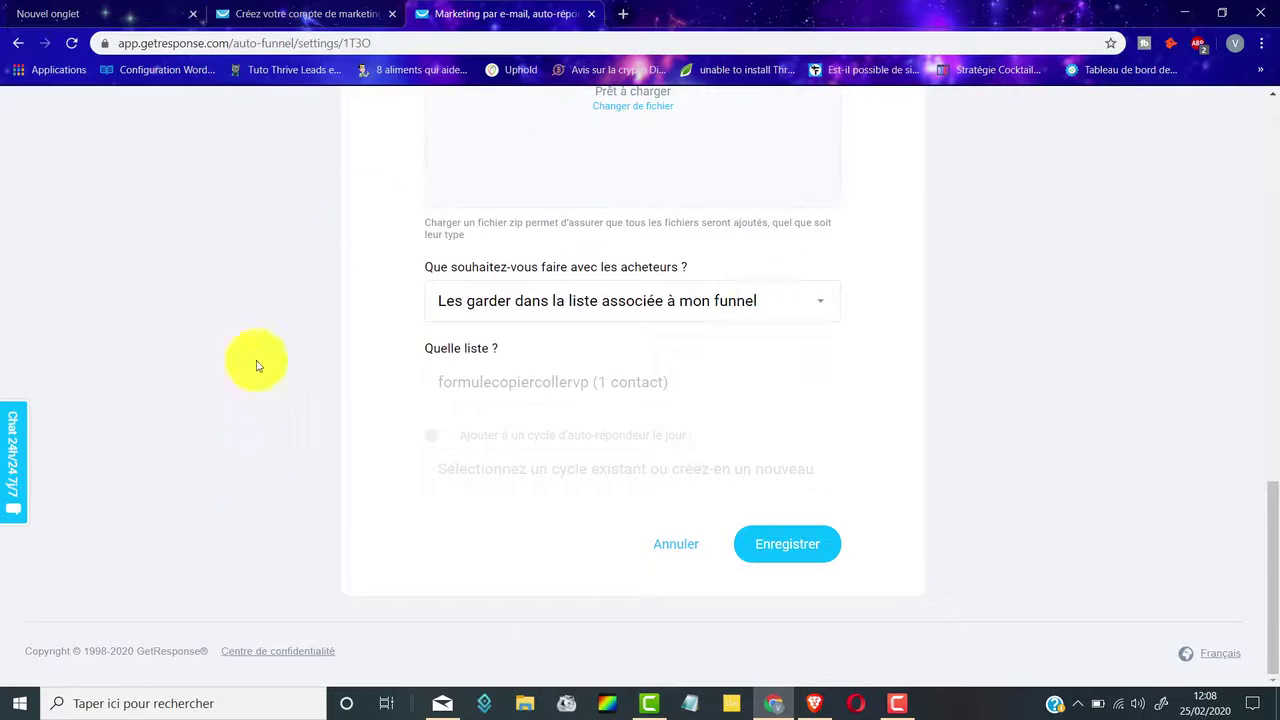
pyautogui.click(787, 553)
pyautogui.scroll(2, 829, 383)
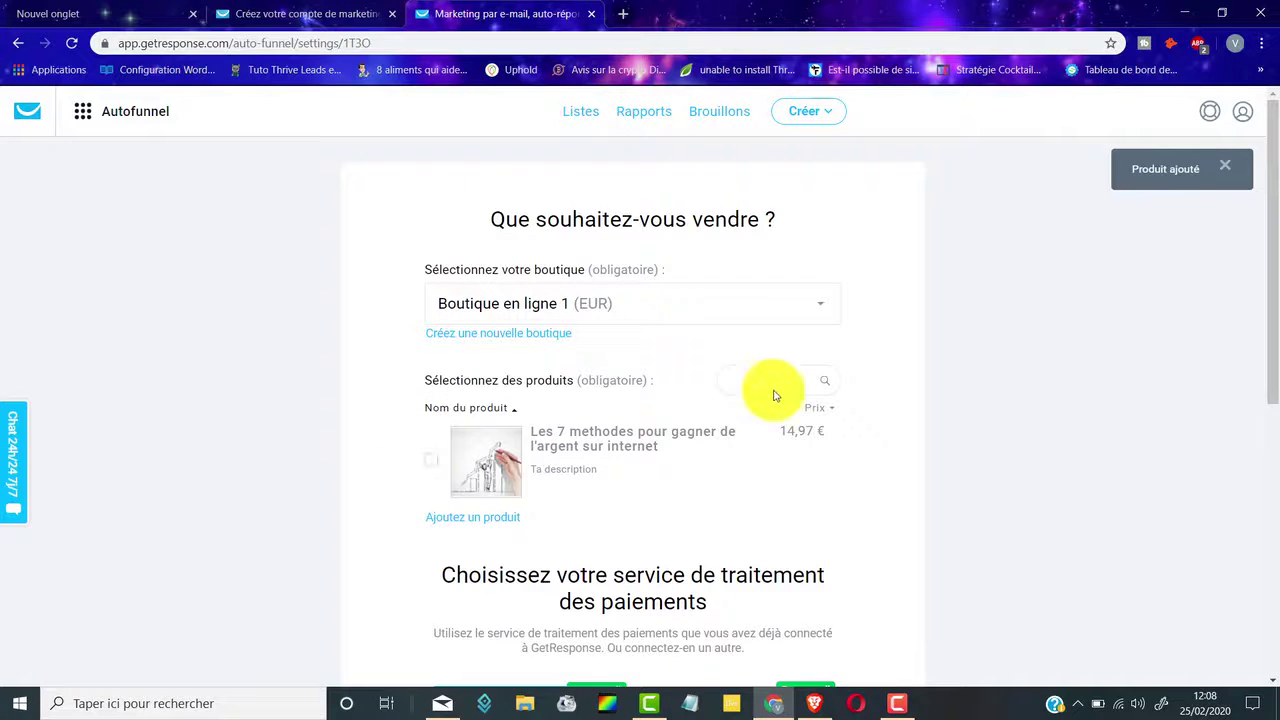
# Select the "Les 7 methodes pour gagner de l'argent sur internet" product with PayPal as payment processor, and save the funnel's sales settings
pyautogui.scroll(-5, 520, 270)
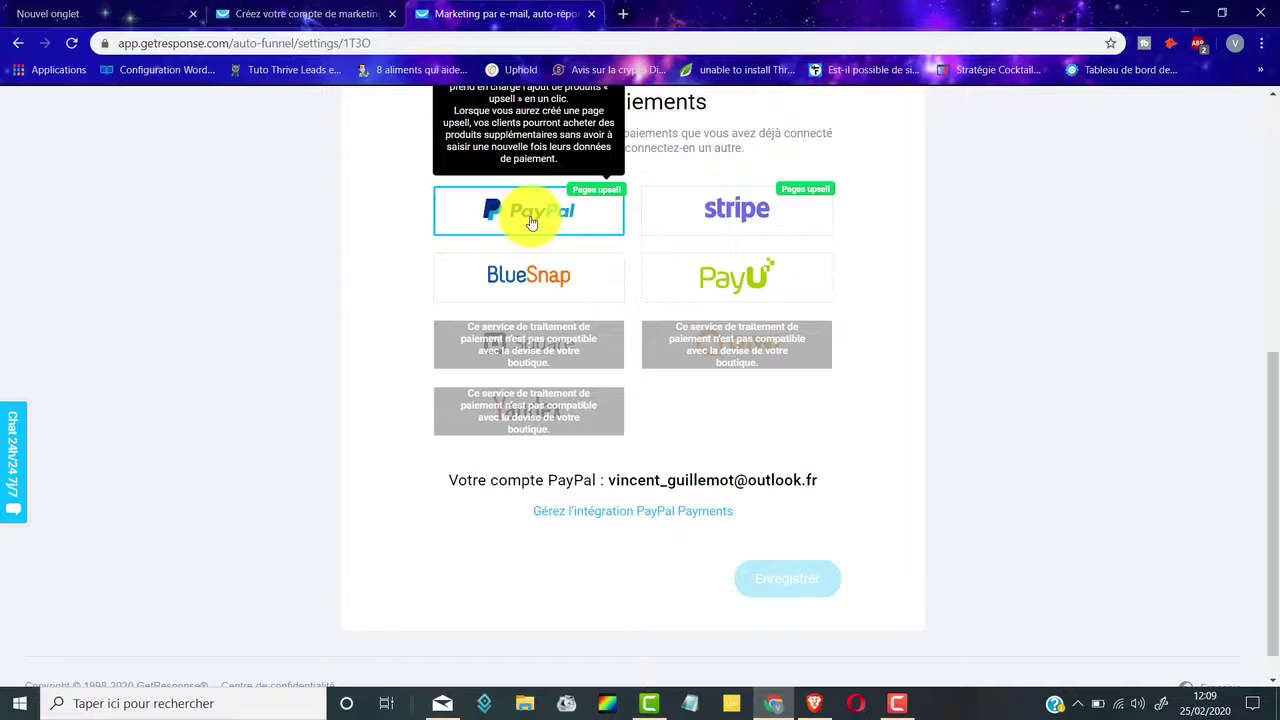
pyautogui.scroll(1, 541, 259)
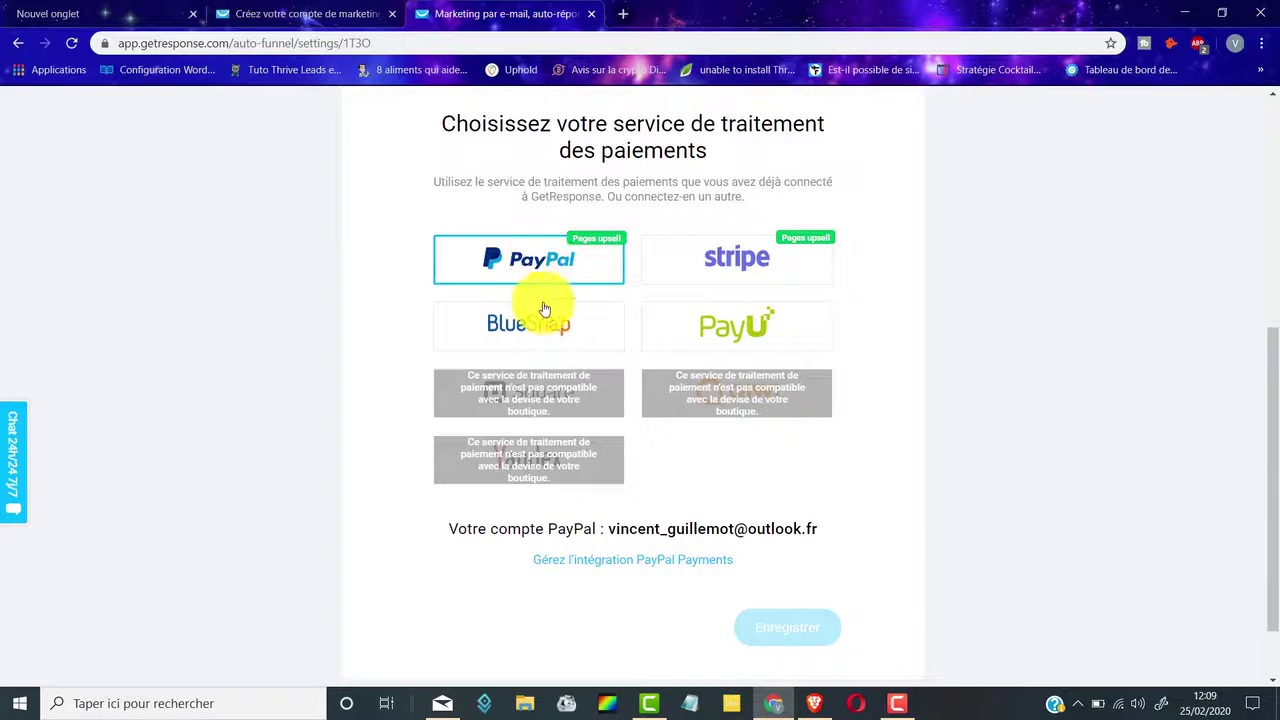
pyautogui.scroll(3, 630, 393)
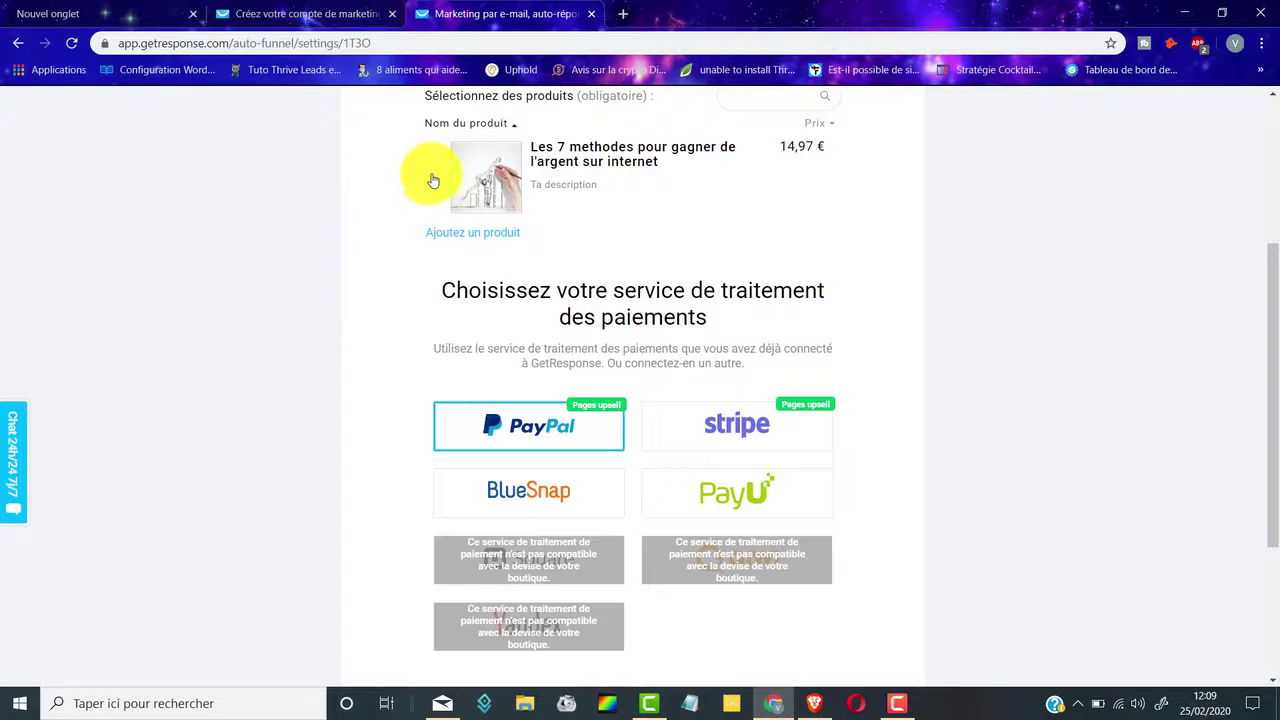
pyautogui.scroll(-5, 440, 188)
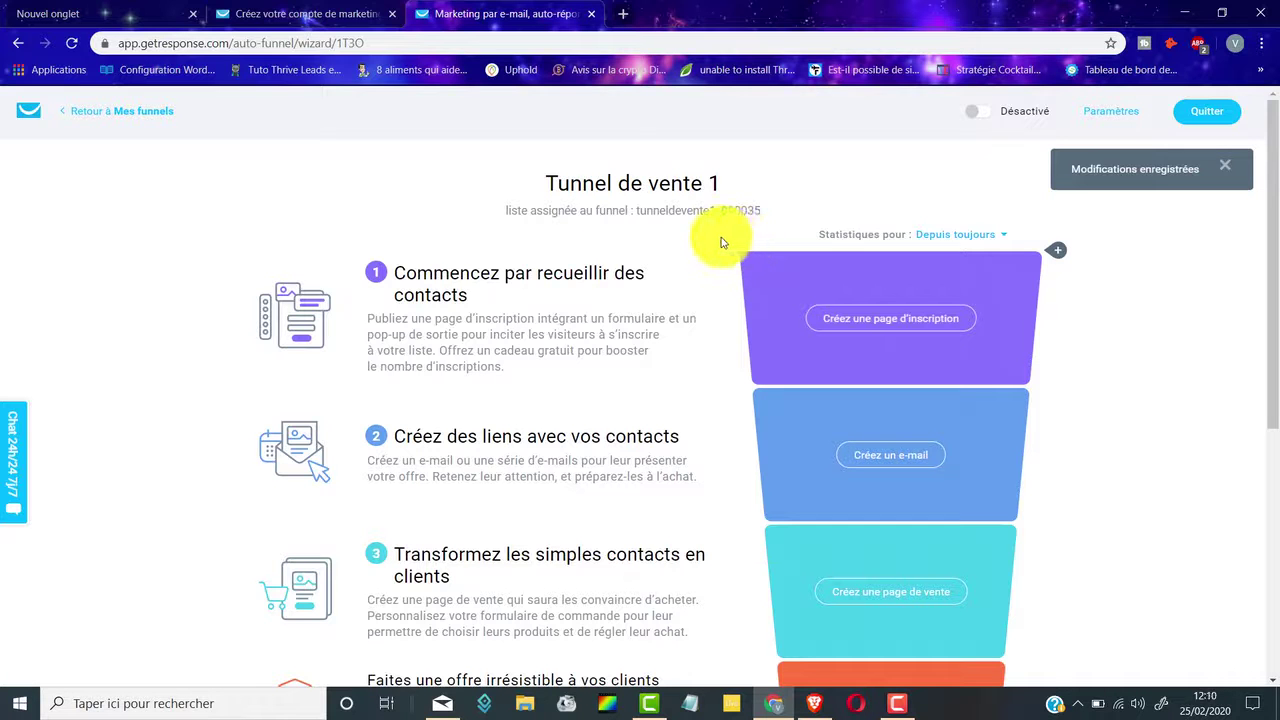
# Review the funnel's stages and start creating the sign-up page for collecting contacts
pyautogui.scroll(-4, 740, 233)
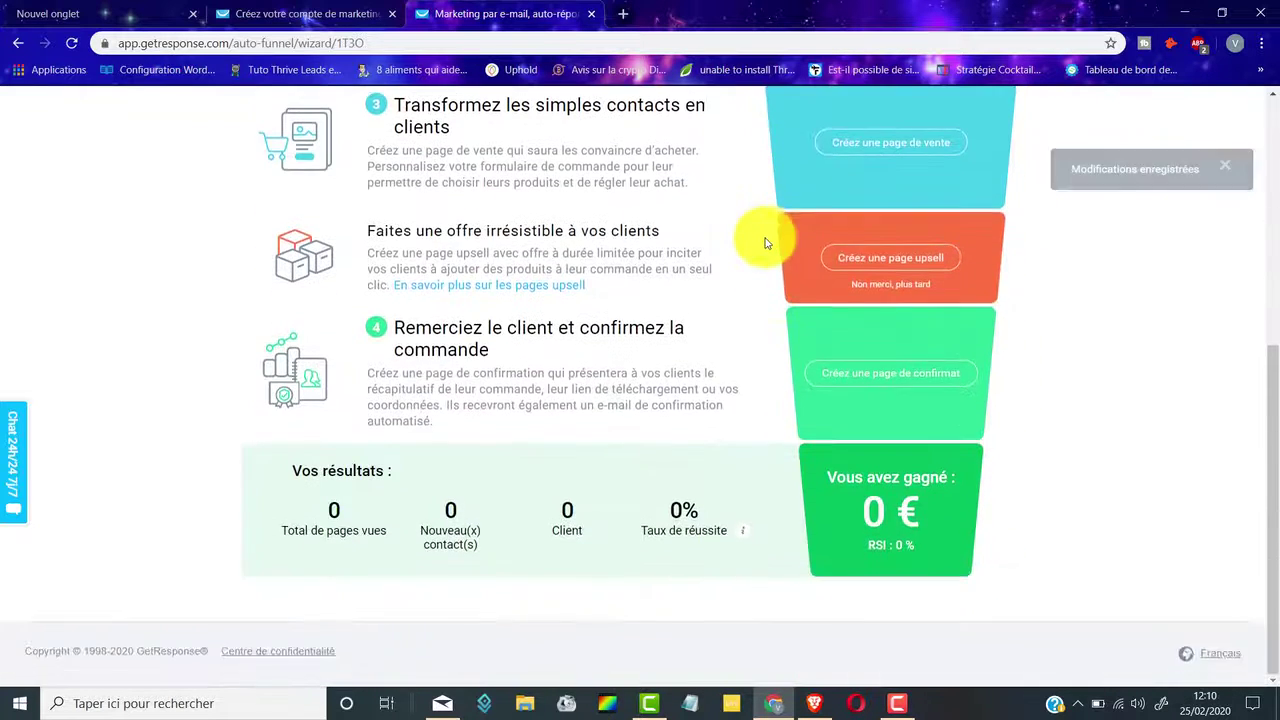
pyautogui.scroll(3, 776, 396)
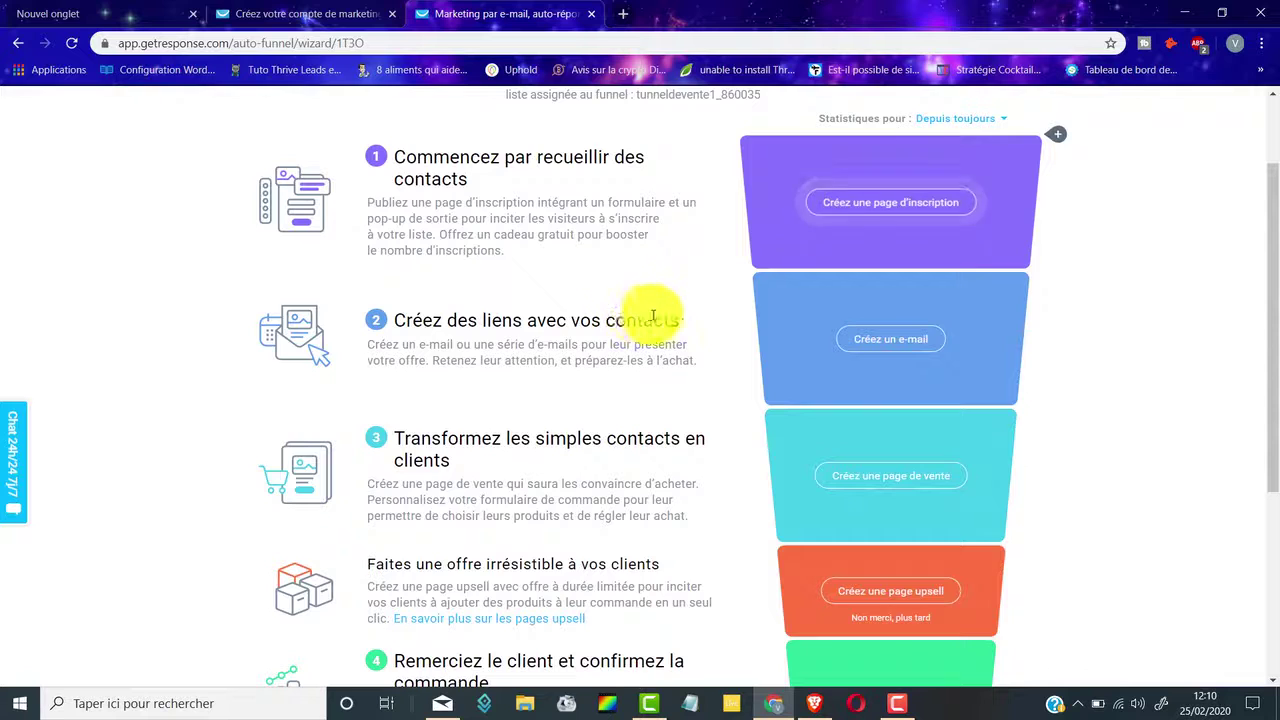
pyautogui.scroll(1, 640, 300)
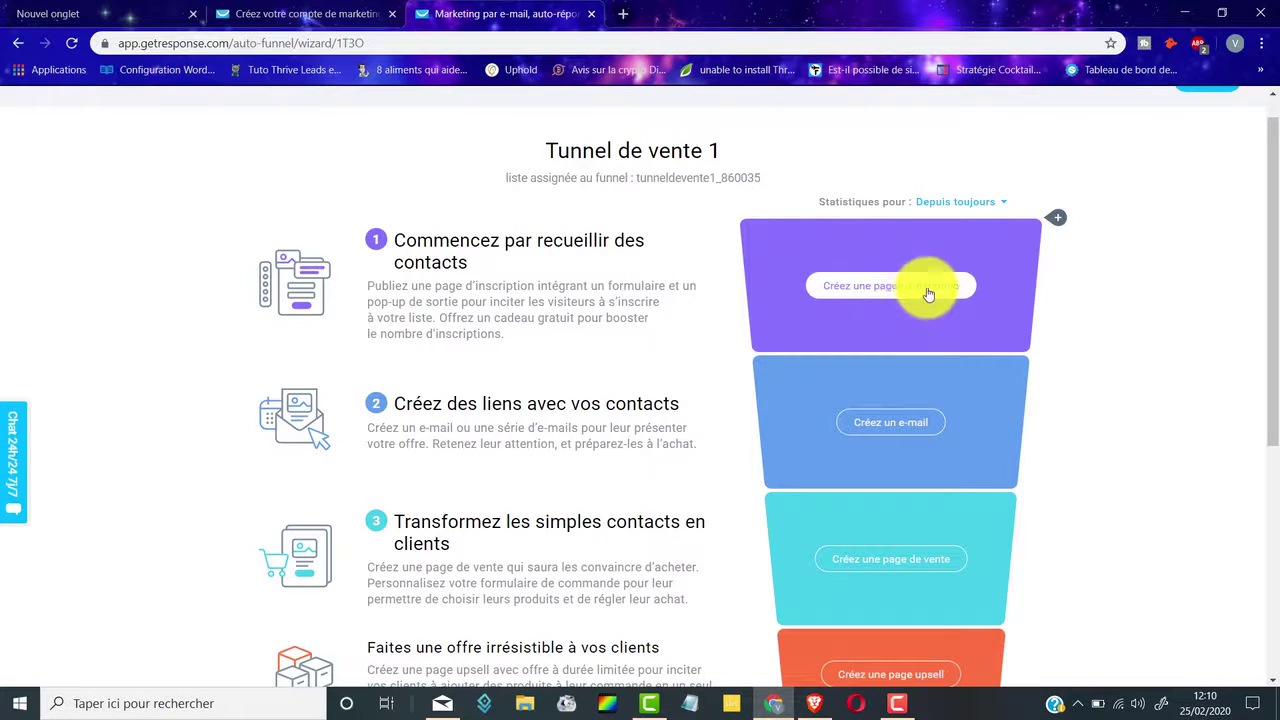
pyautogui.click(838, 289)
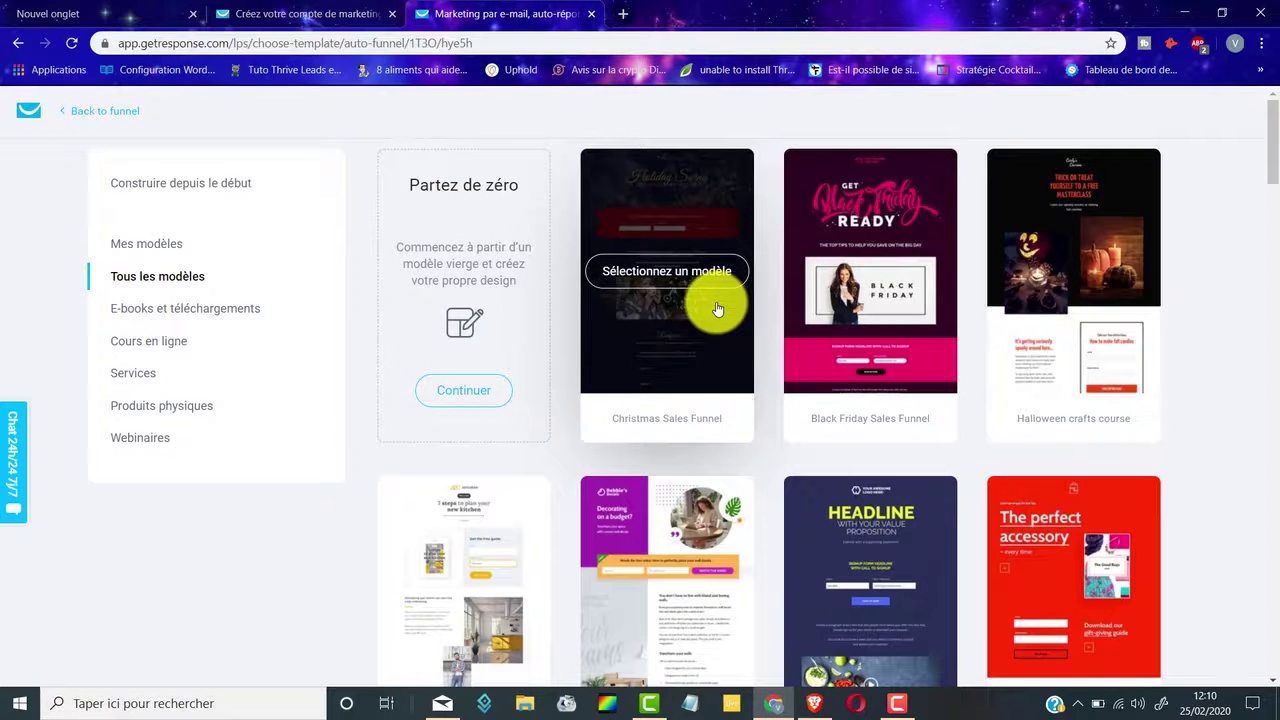
# Create the sign-up page from the "Marketing foundations" template and name it "page de capture"
pyautogui.scroll(-5, 717, 310)
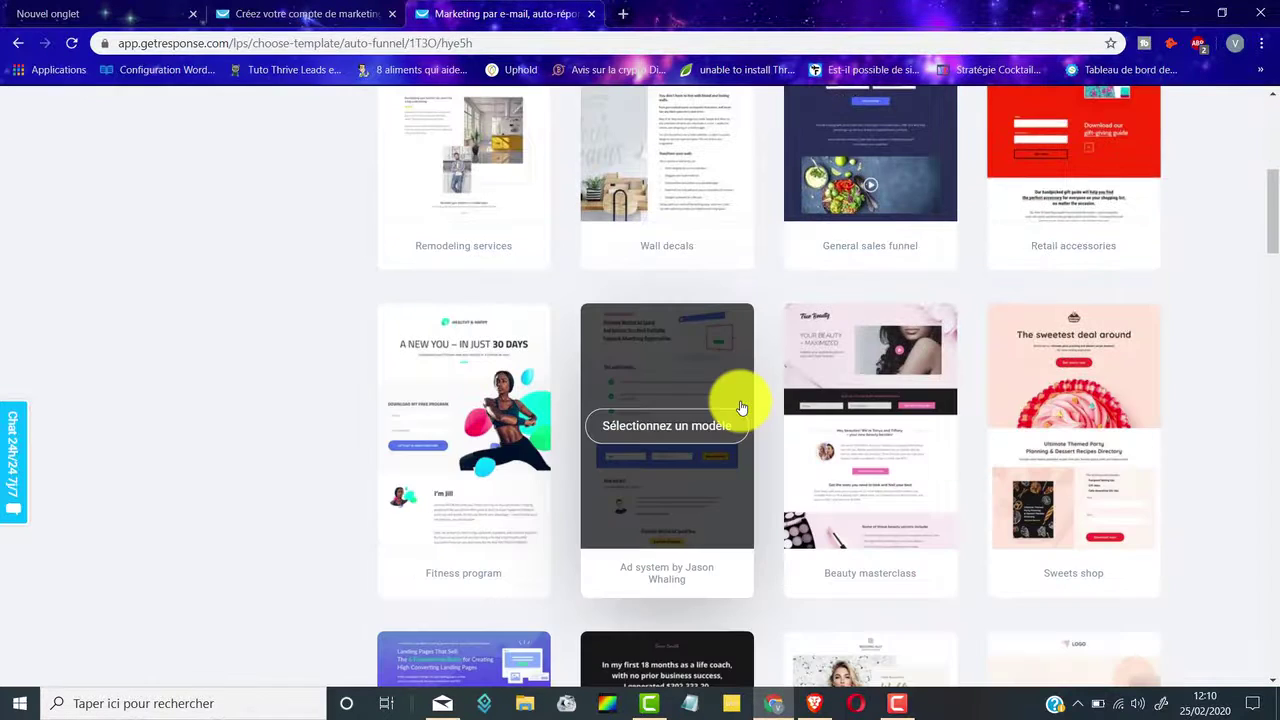
pyautogui.scroll(-7, 741, 407)
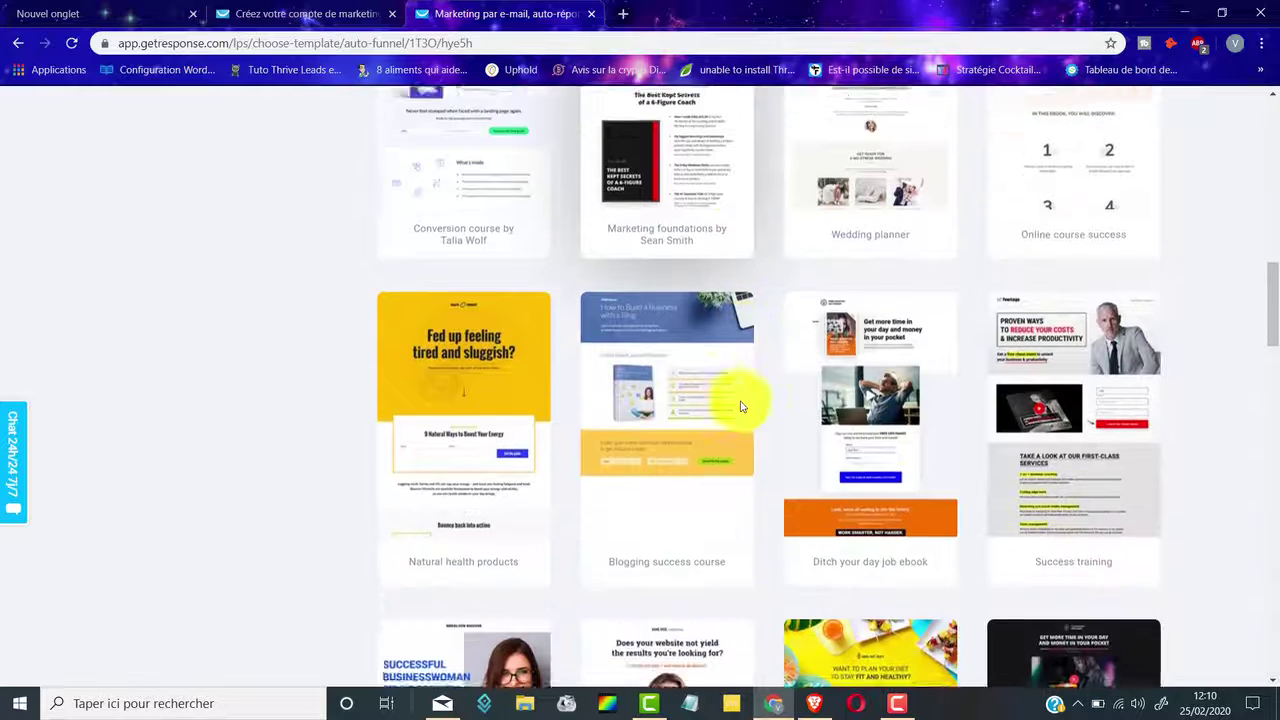
pyautogui.scroll(-1, 741, 407)
pyautogui.scroll(3, 740, 403)
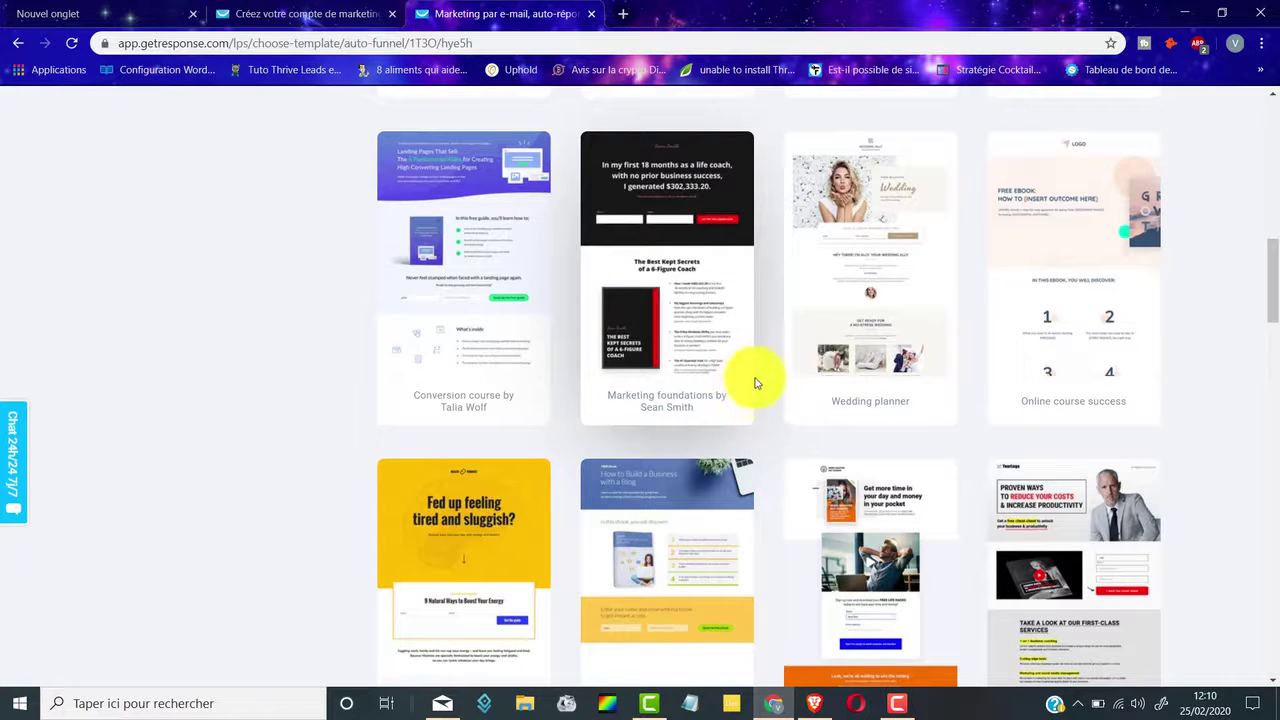
pyautogui.scroll(-2, 756, 380)
pyautogui.scroll(1, 778, 423)
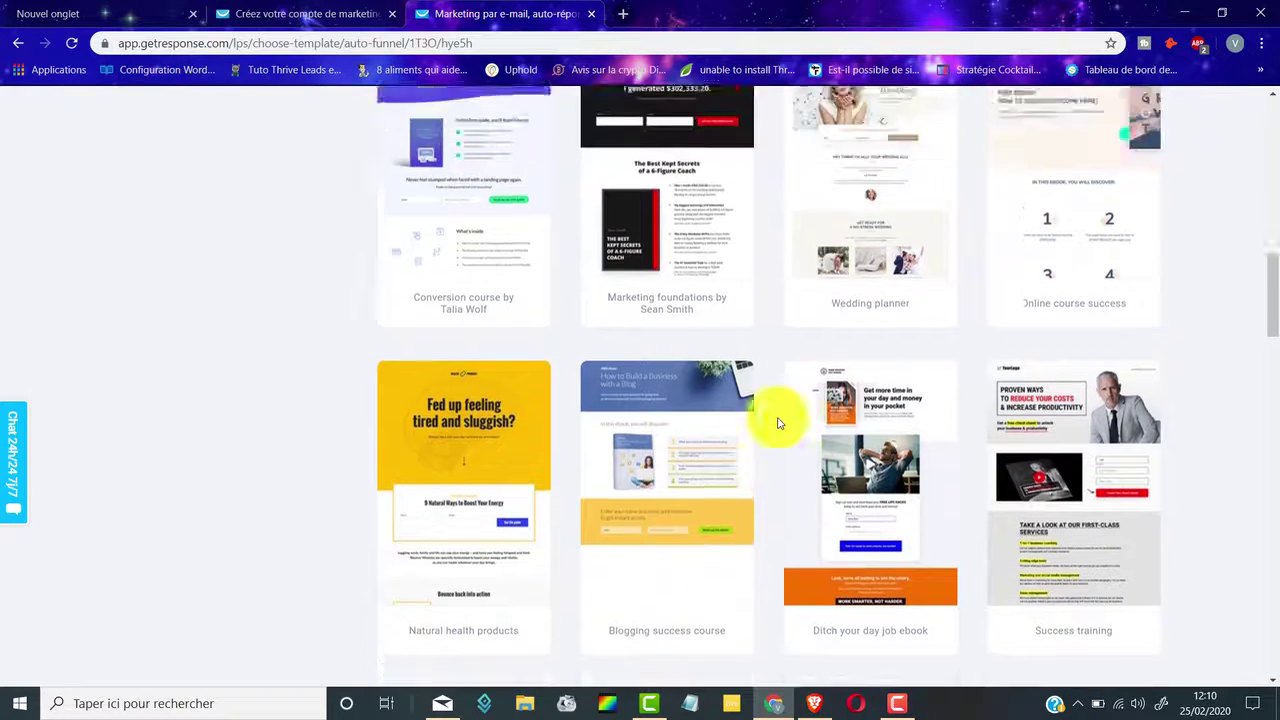
pyautogui.scroll(1, 785, 400)
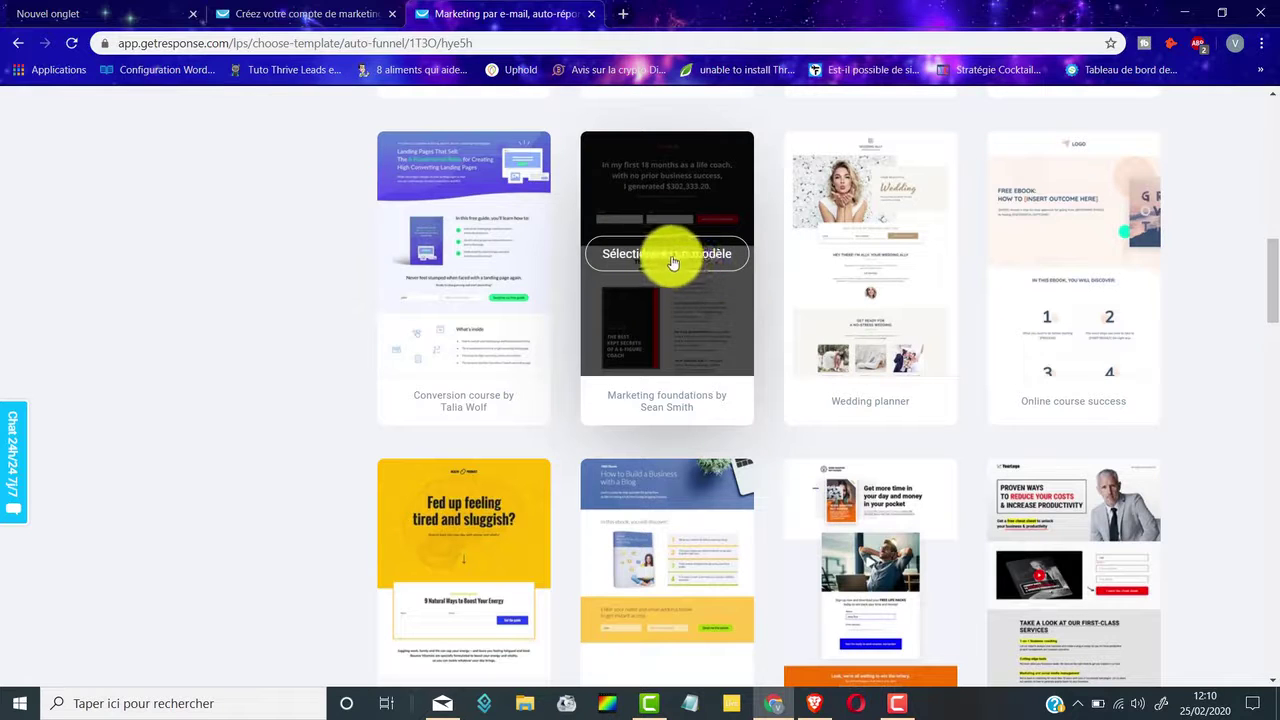
pyautogui.click(680, 261)
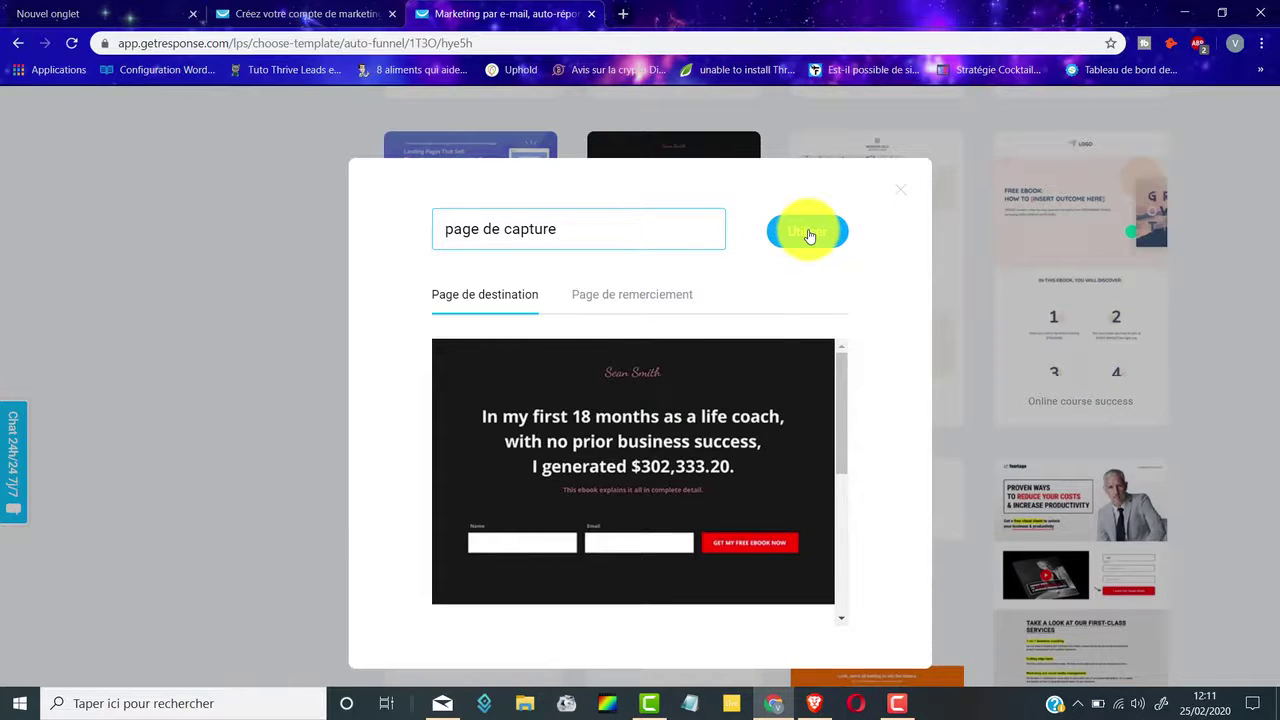
pyautogui.click(808, 233)
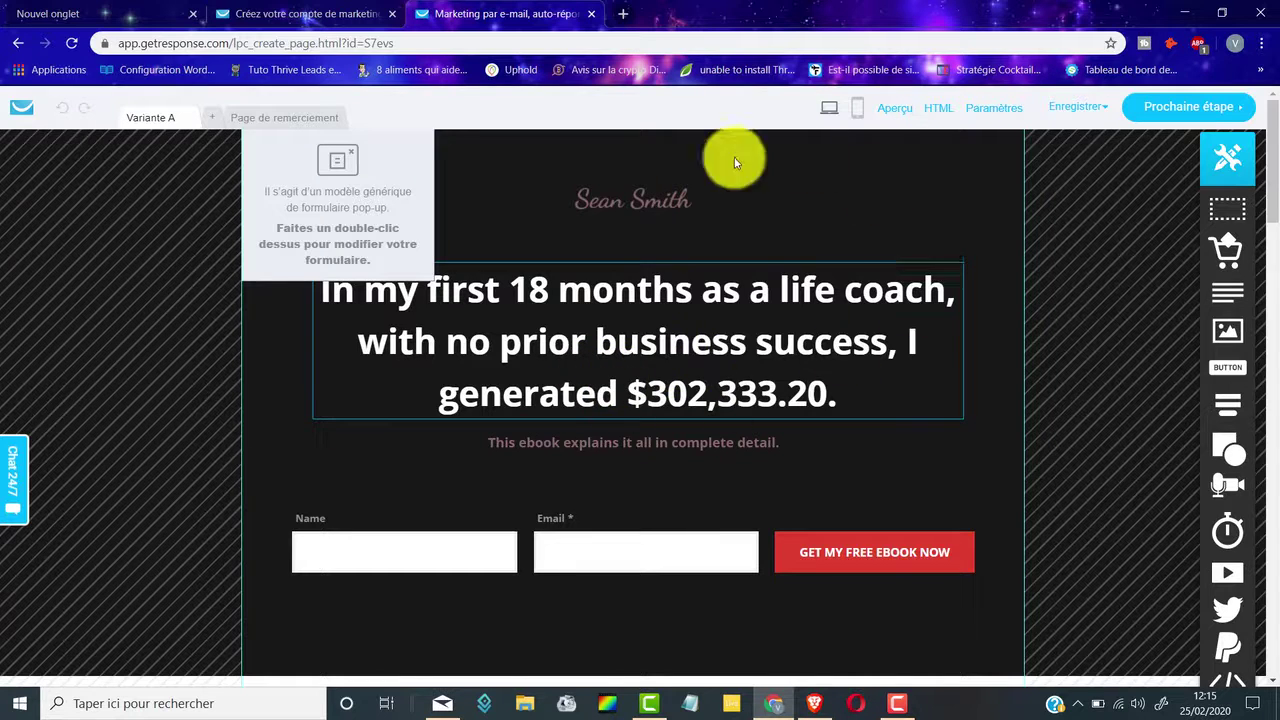
# Replace the sign-up page's main headline with "Mon texte"
pyautogui.doubleClick(563, 308)
pyautogui.write('Mo')
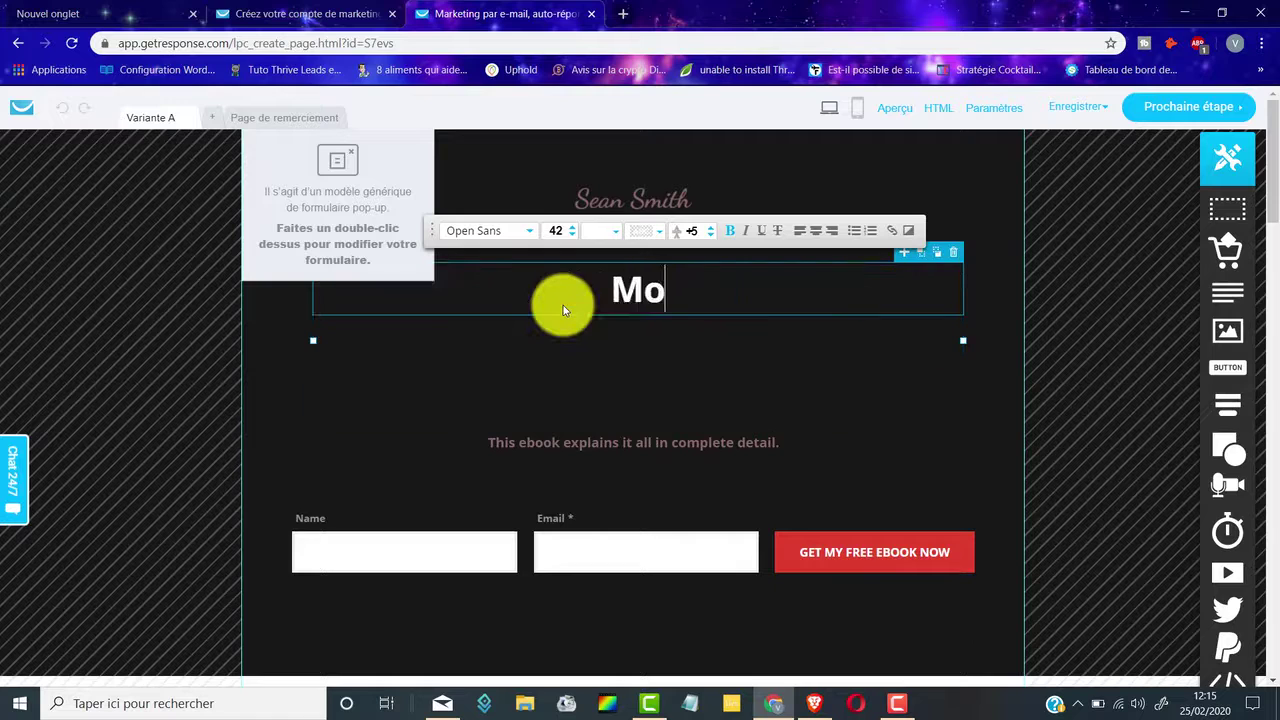
pyautogui.write('n texte')
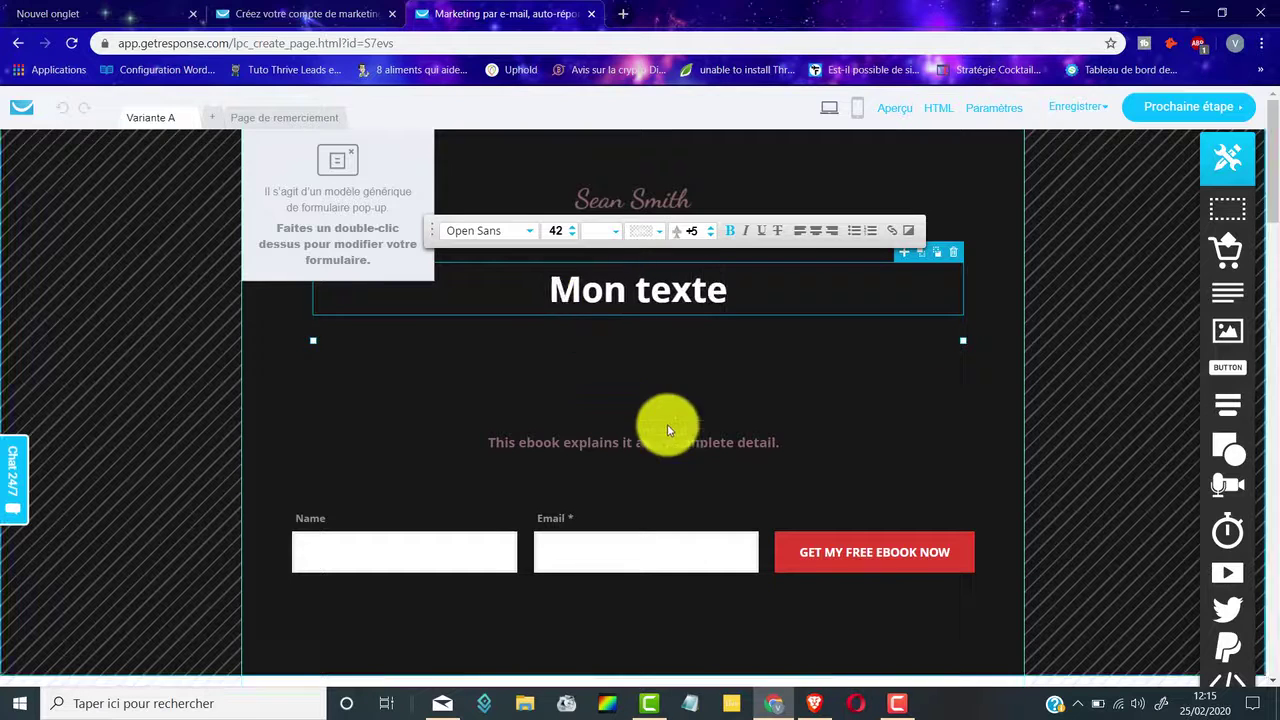
pyautogui.click(714, 440)
# Look over the sign-up page's form fields and the remaining template sections down to the footer
pyautogui.scroll(-3, 733, 359)
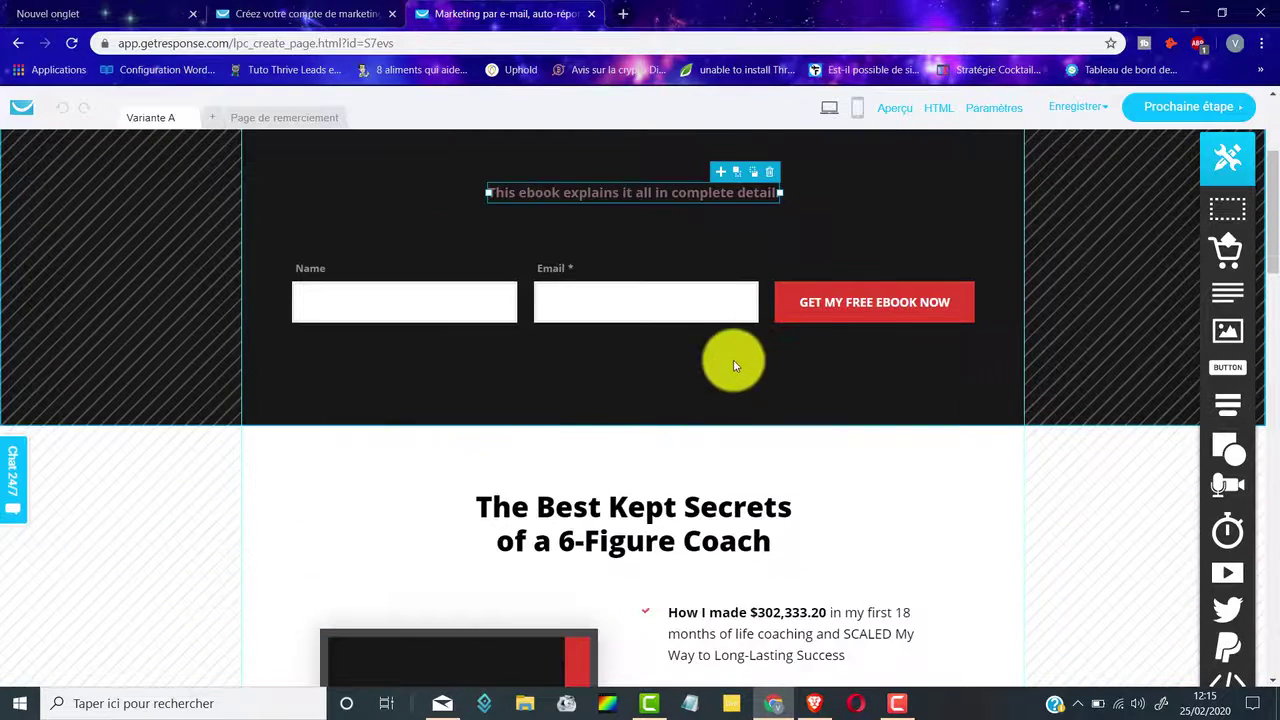
pyautogui.click(352, 293)
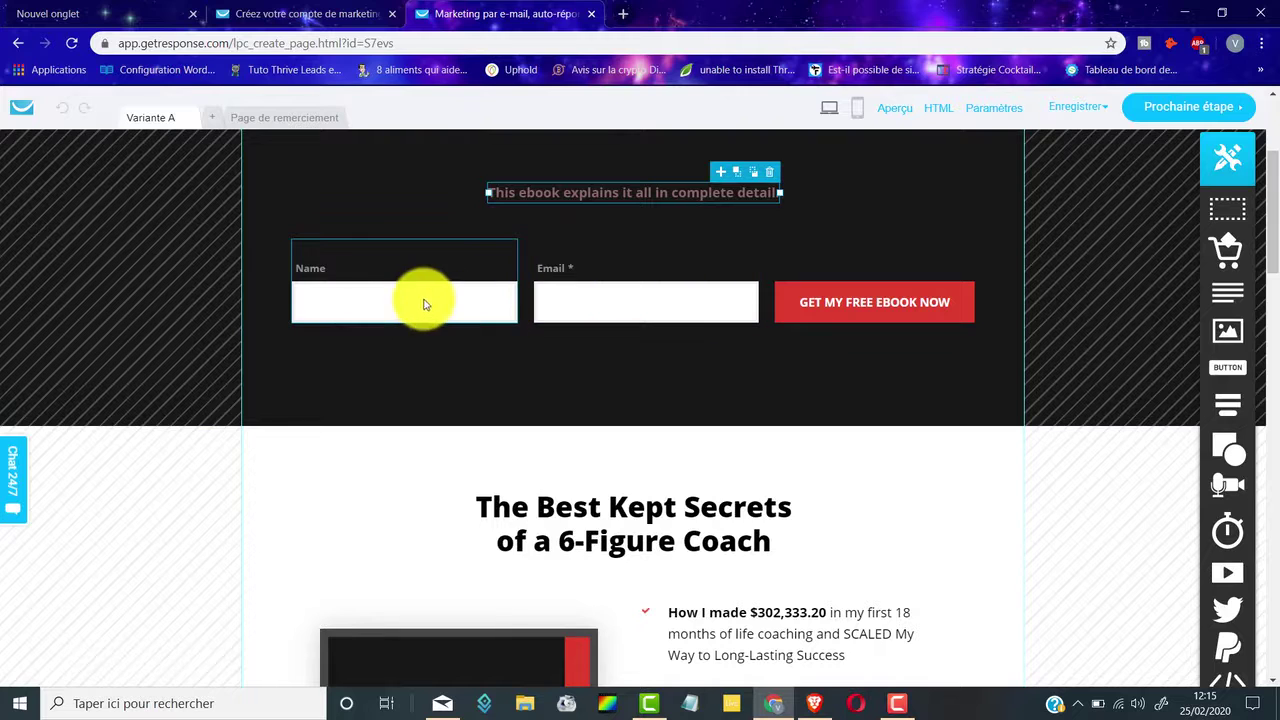
pyautogui.scroll(-5, 691, 297)
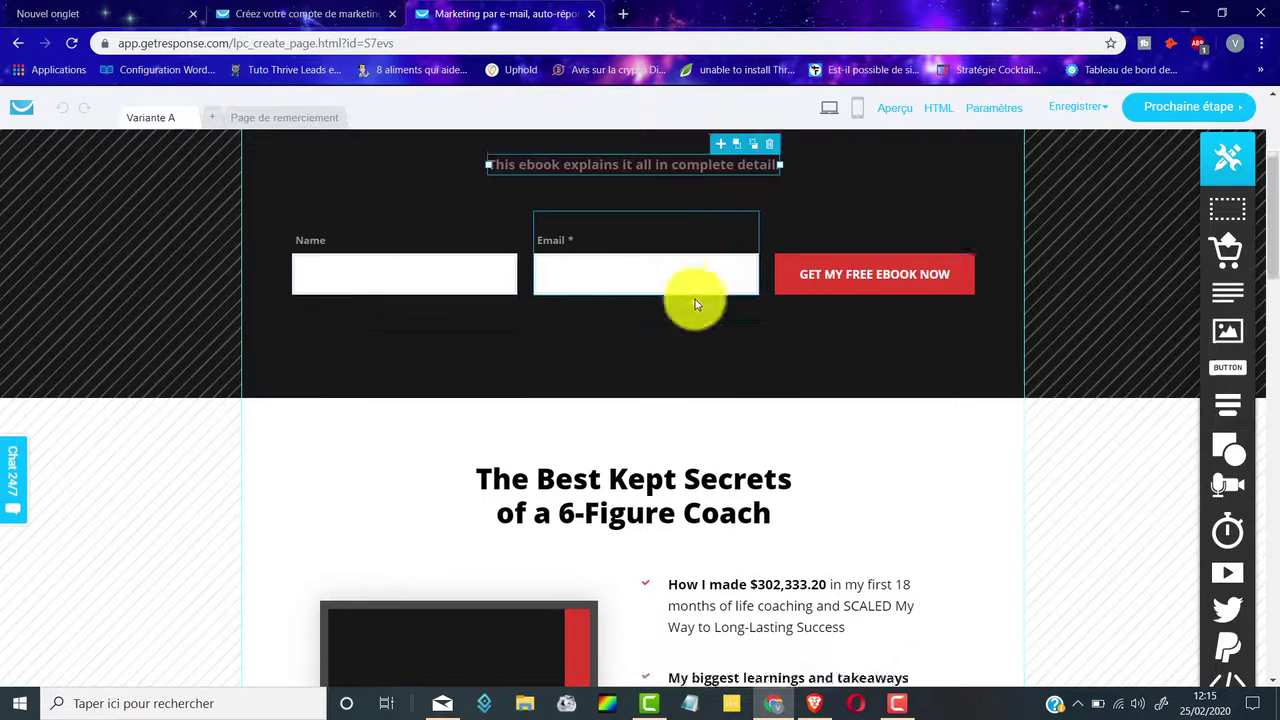
pyautogui.scroll(-10, 686, 357)
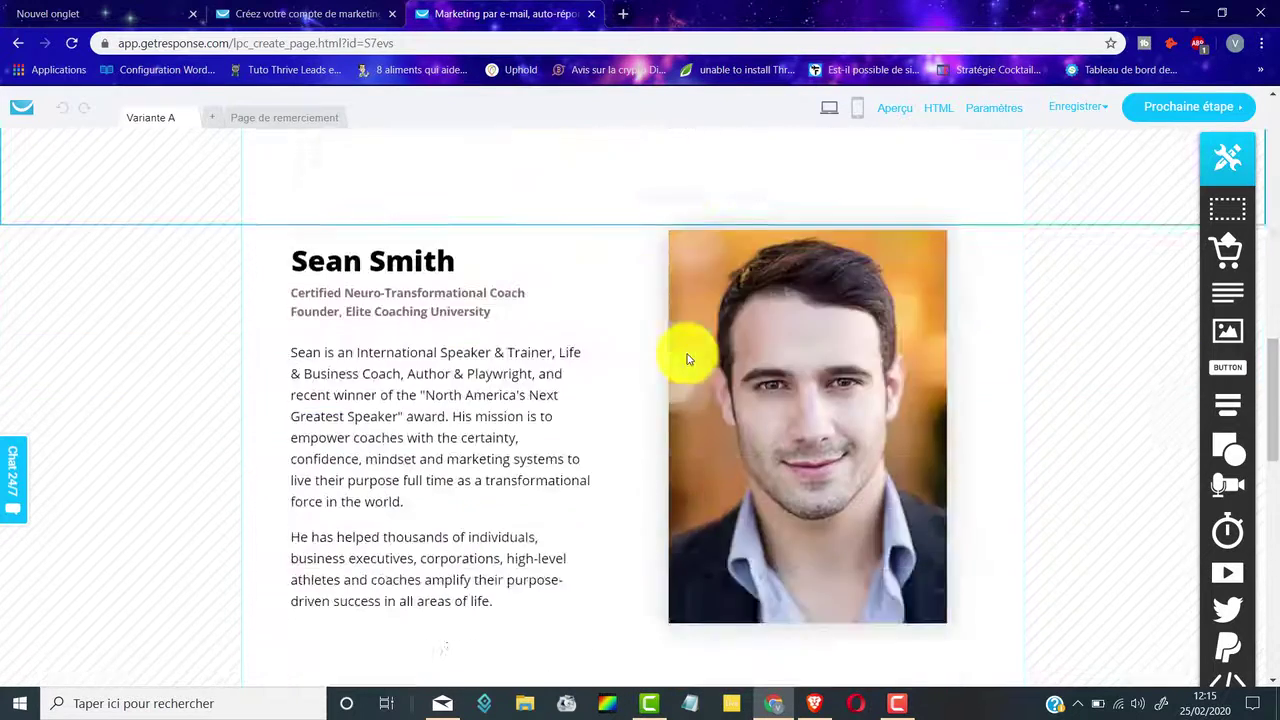
pyautogui.scroll(-4, 686, 357)
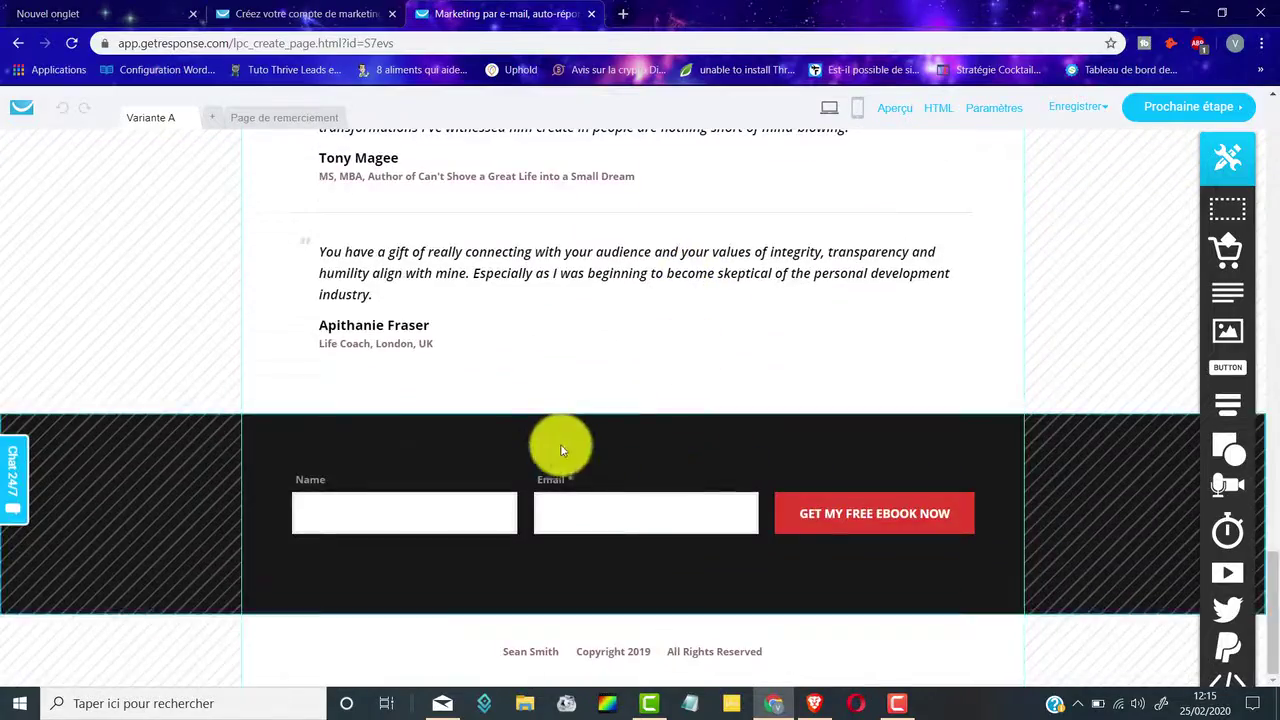
pyautogui.scroll(9, 557, 443)
pyautogui.scroll(12, 622, 465)
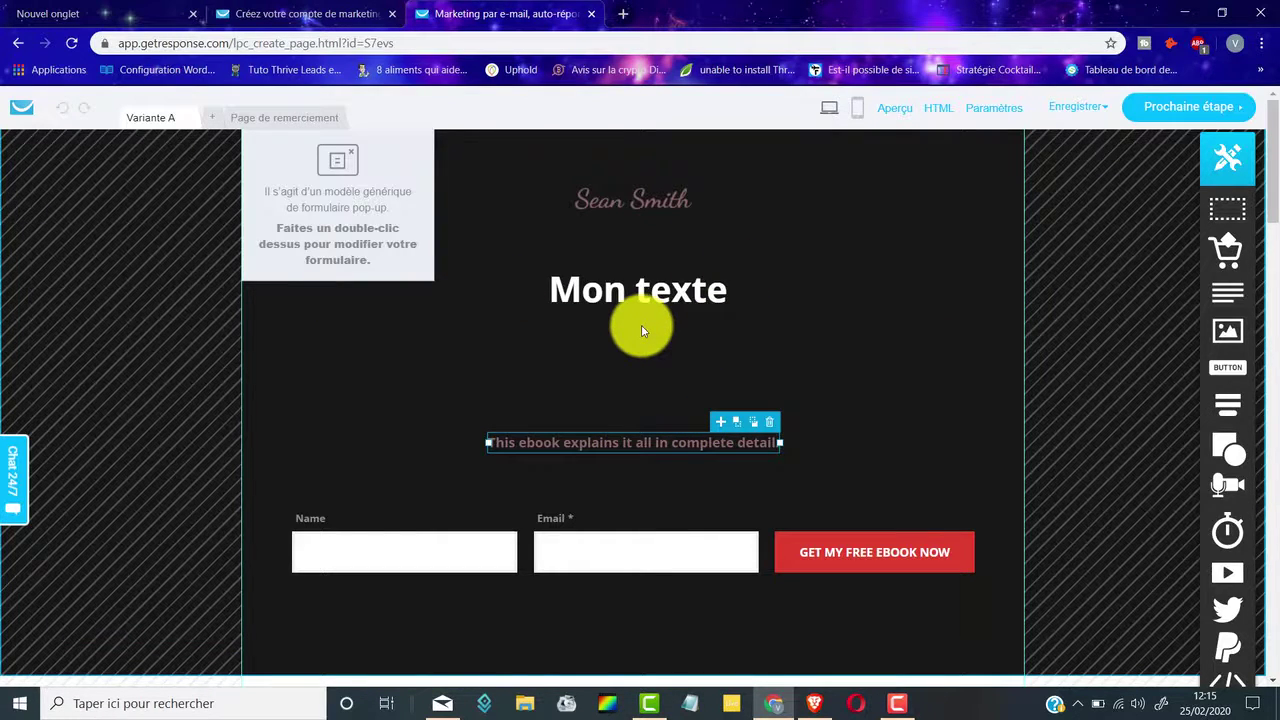
# Proceed to the sign-up page's settings and enter "Description" as its SEO description
pyautogui.click(1182, 110)
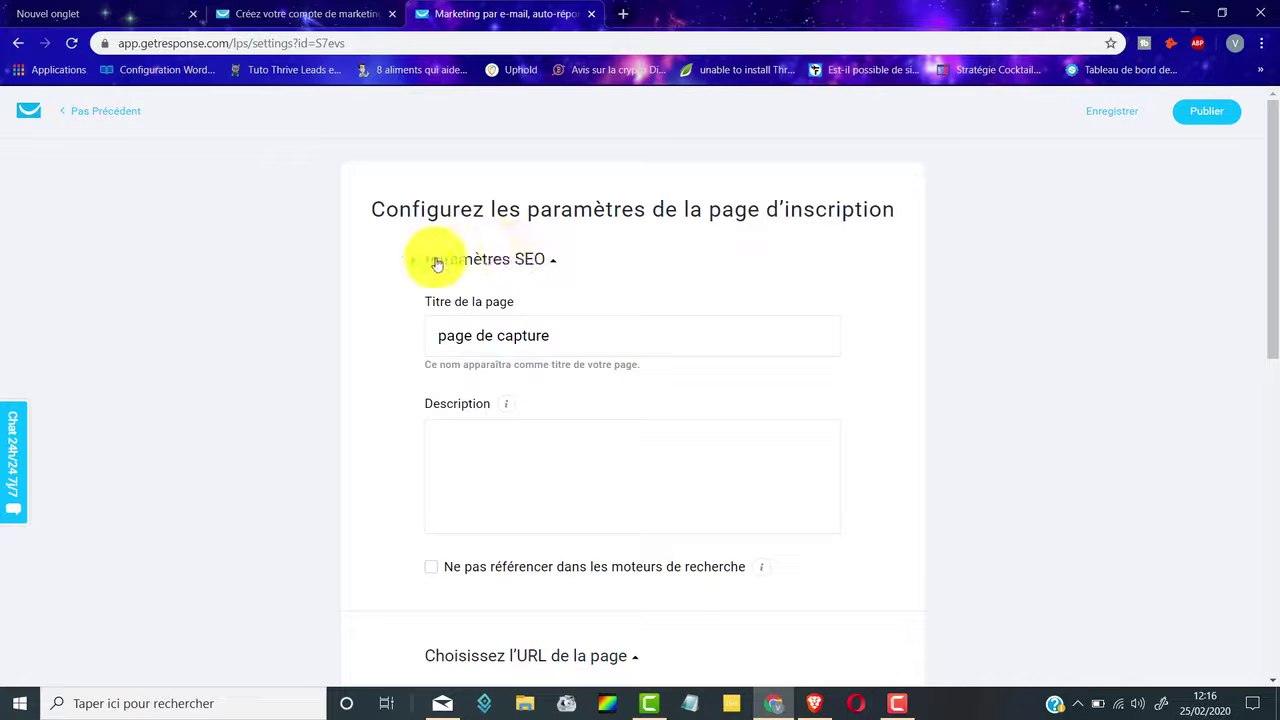
pyautogui.scroll(-2, 500, 340)
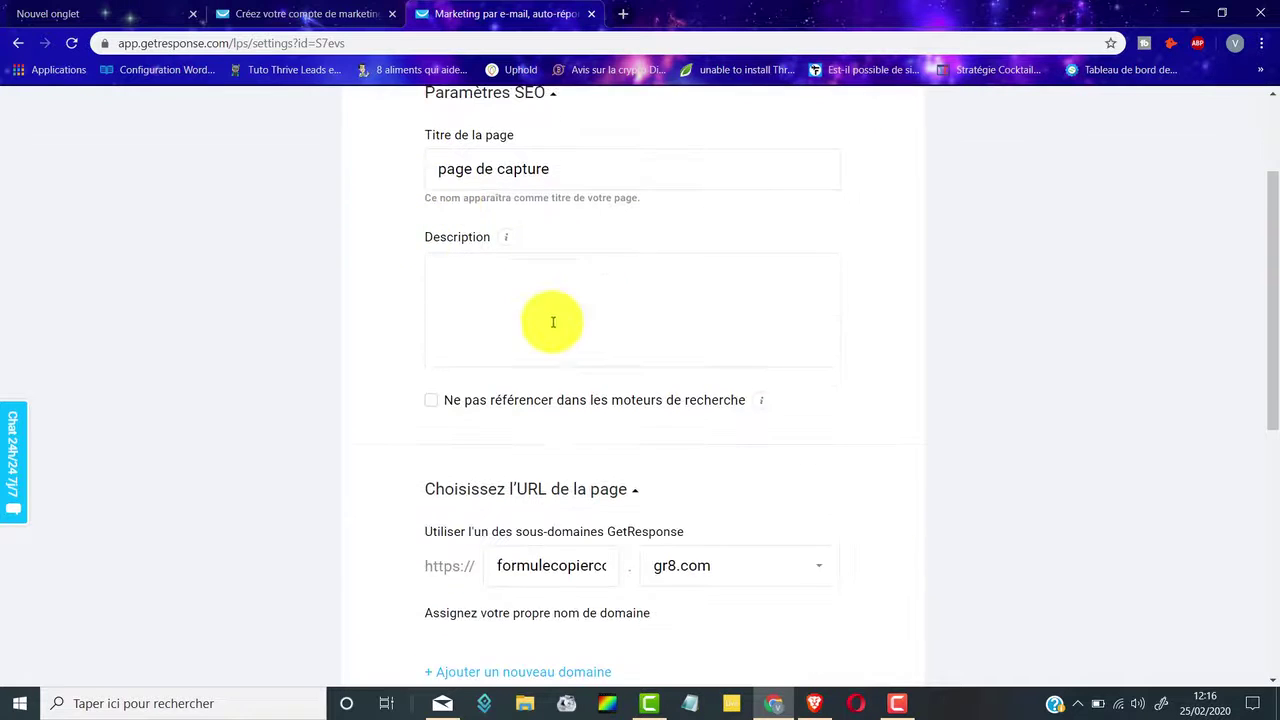
pyautogui.click(480, 282)
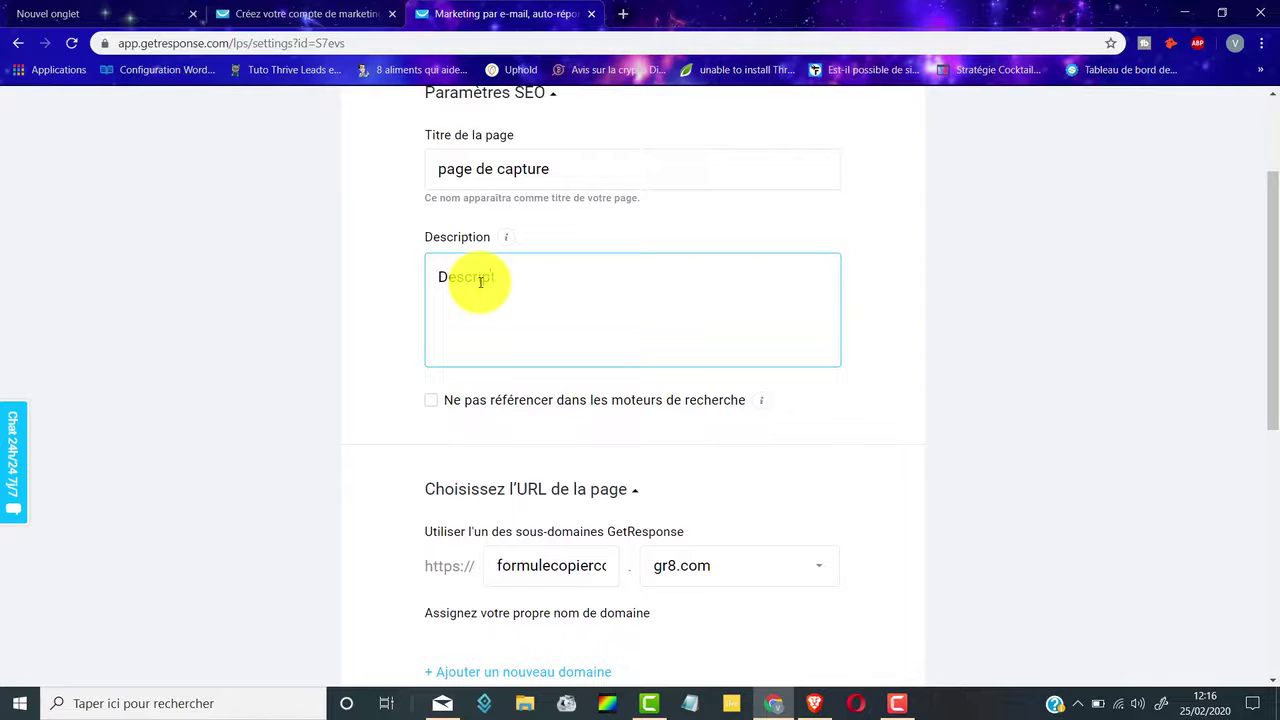
pyautogui.scroll(-2, 580, 172)
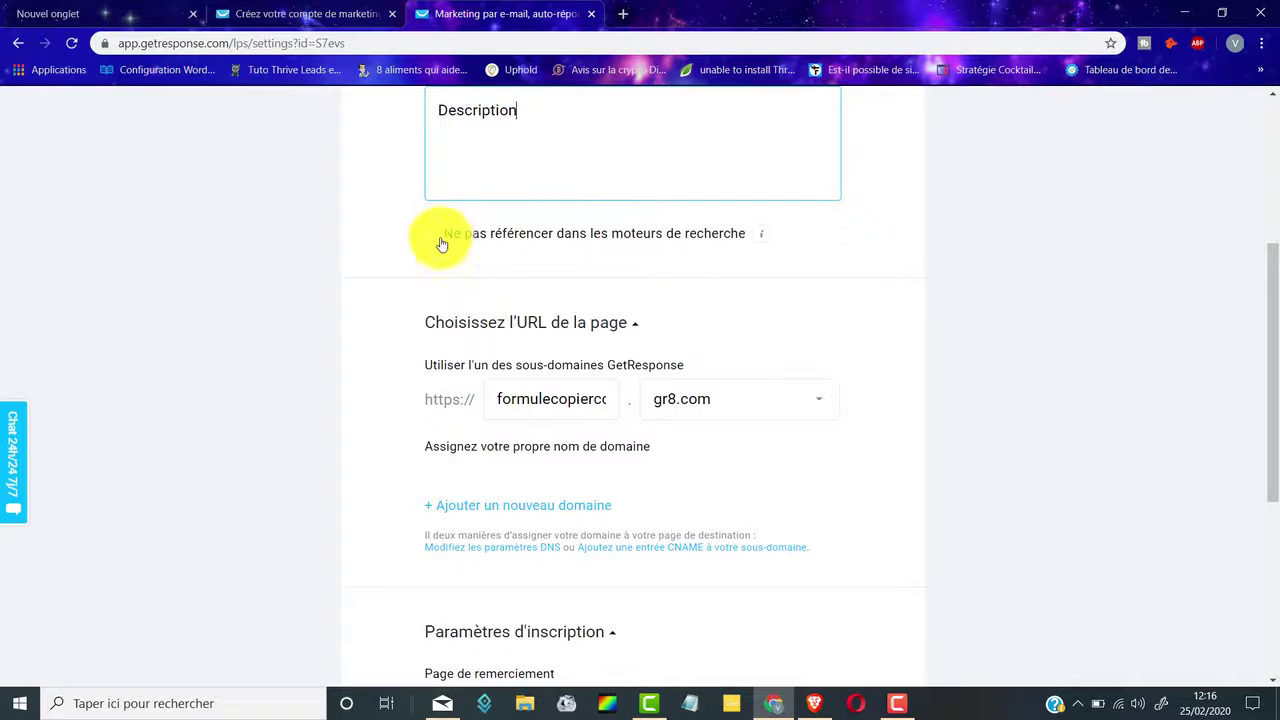
# Set the thank-you page to "Page de remerciement par défaut" and publish the sign-up page
pyautogui.scroll(-1, 498, 298)
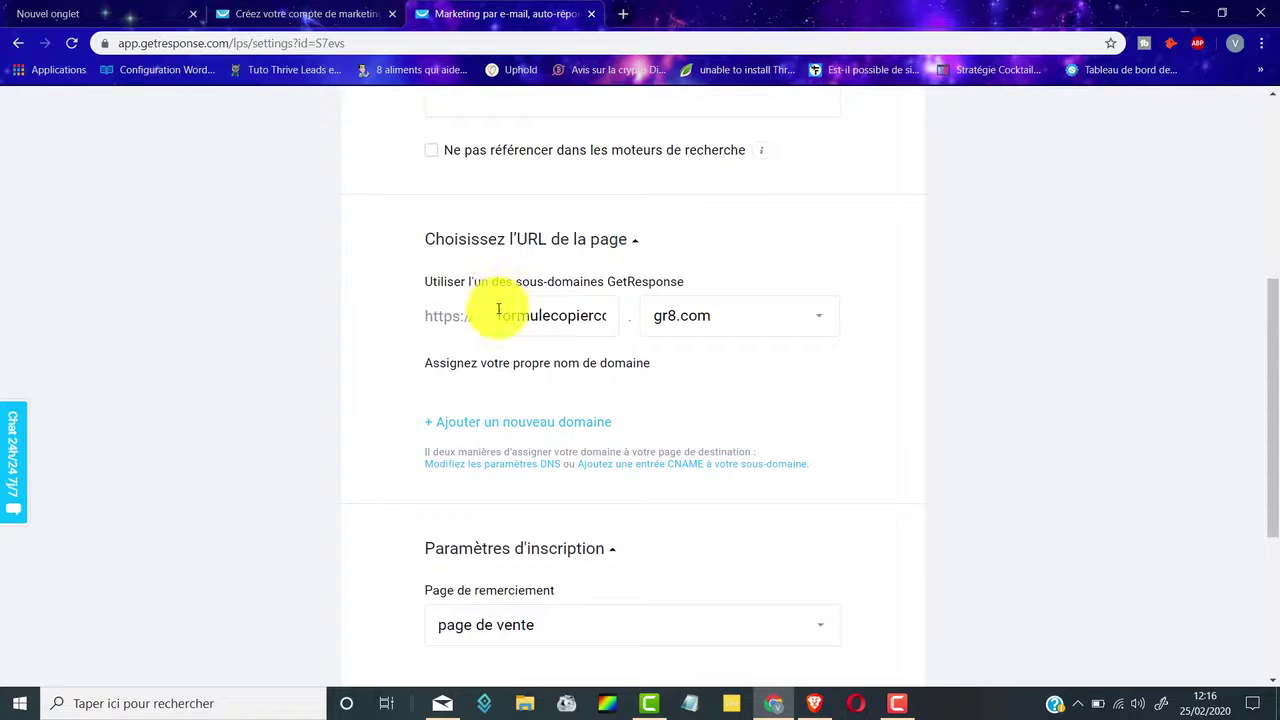
pyautogui.moveTo(498, 310); pyautogui.dragTo(644, 318)
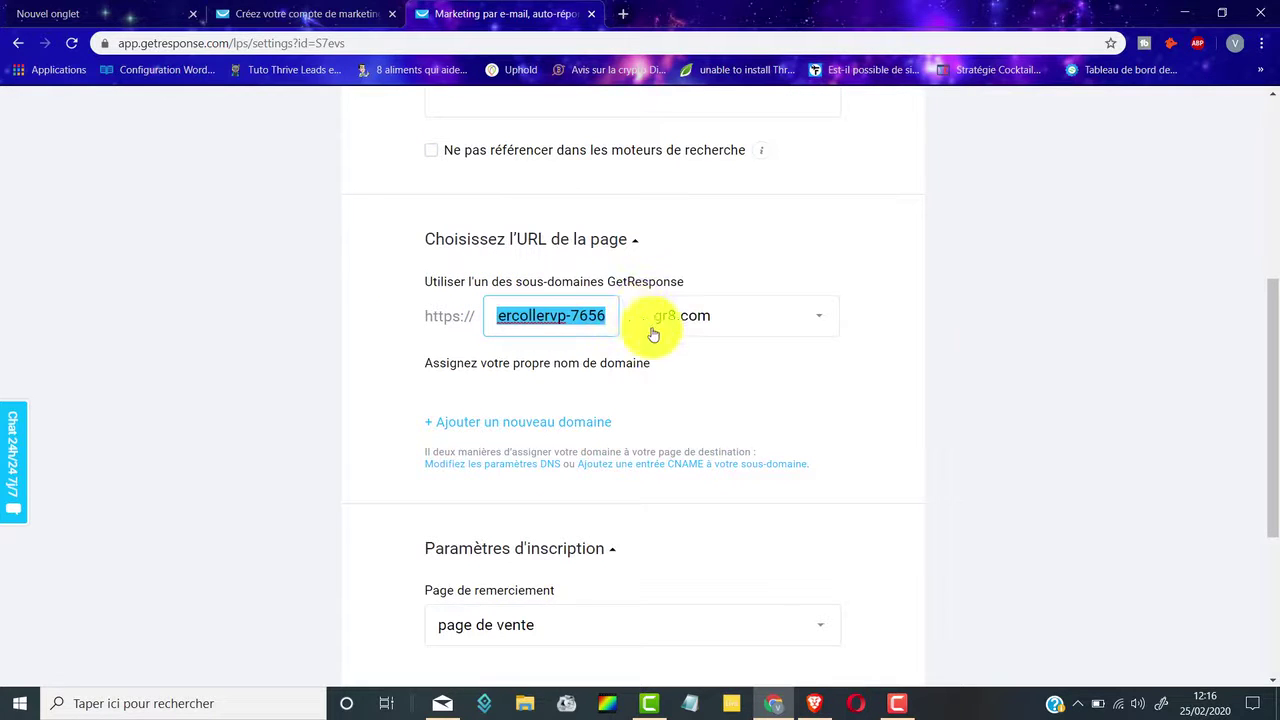
pyautogui.scroll(-1, 1040, 291)
pyautogui.scroll(-2, 1040, 291)
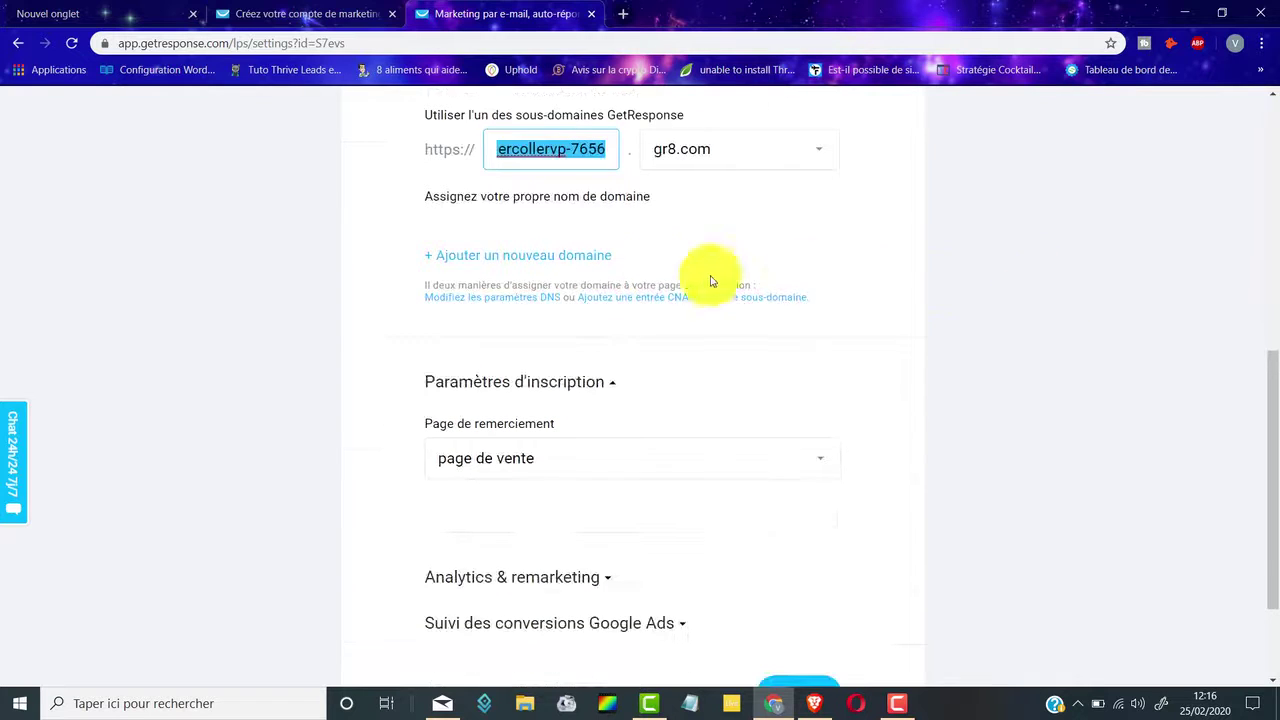
pyautogui.scroll(-3, 545, 263)
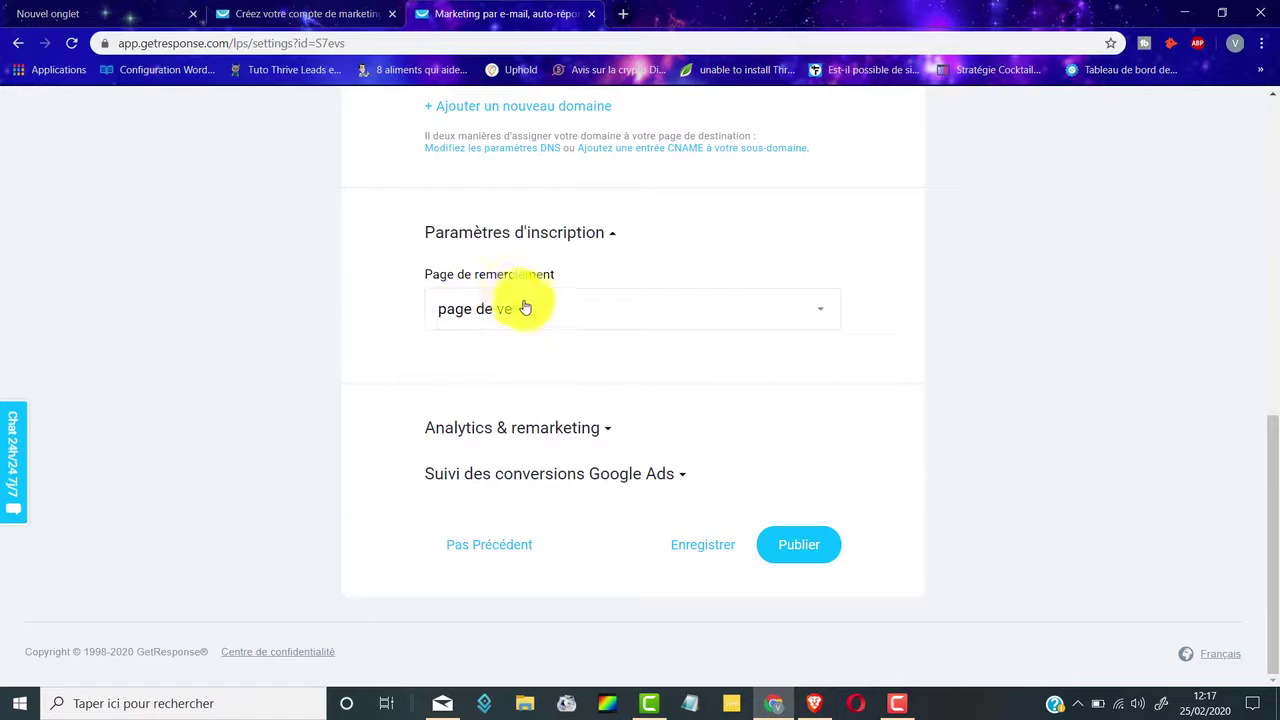
pyautogui.click(762, 312)
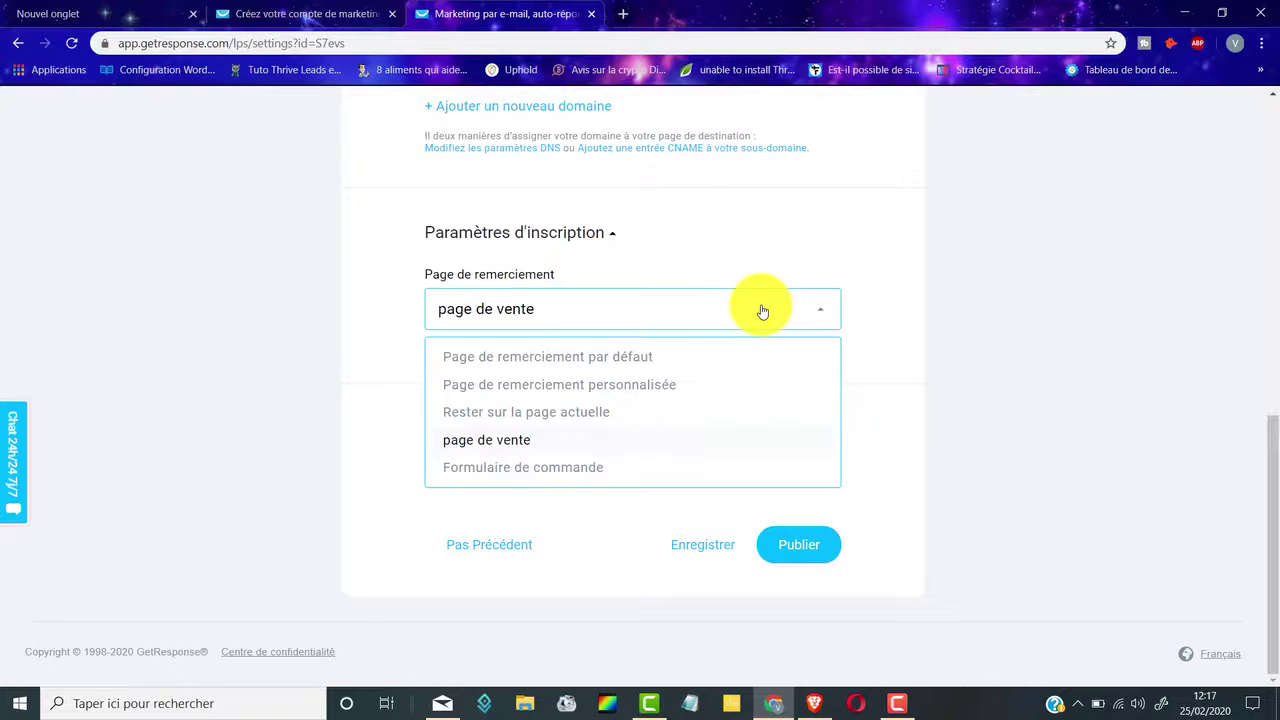
pyautogui.click(598, 360)
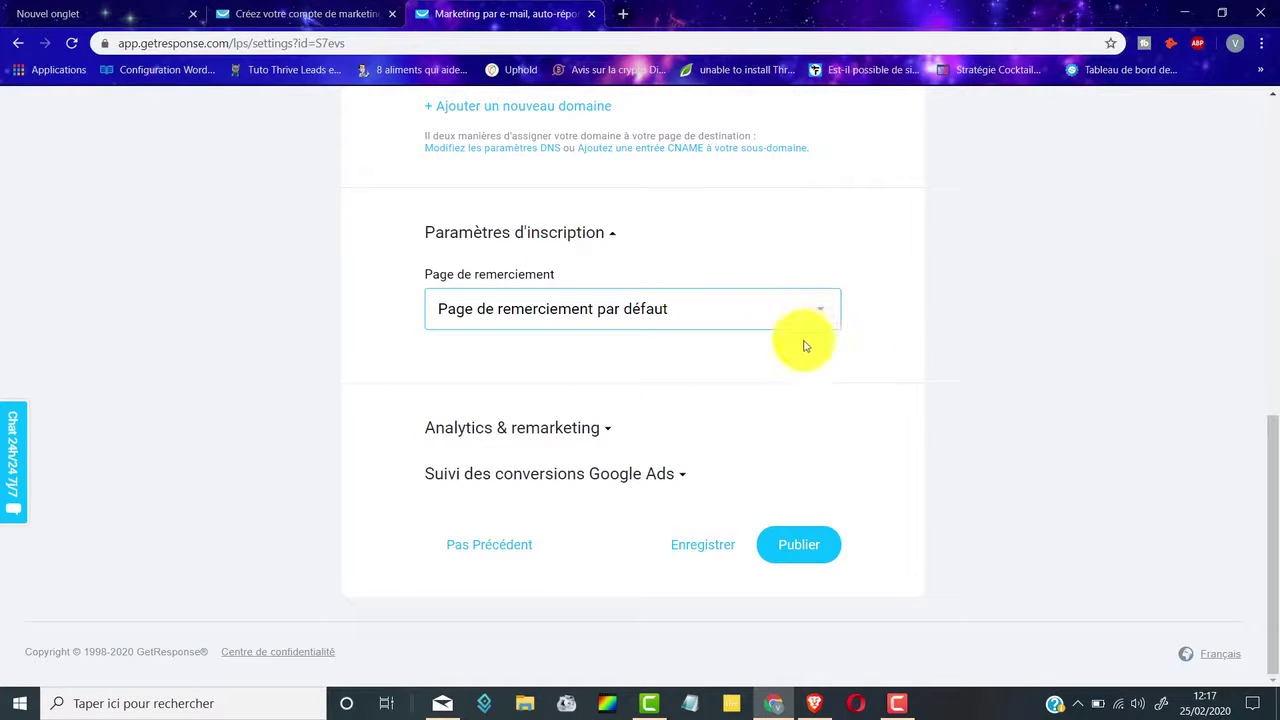
pyautogui.click(805, 545)
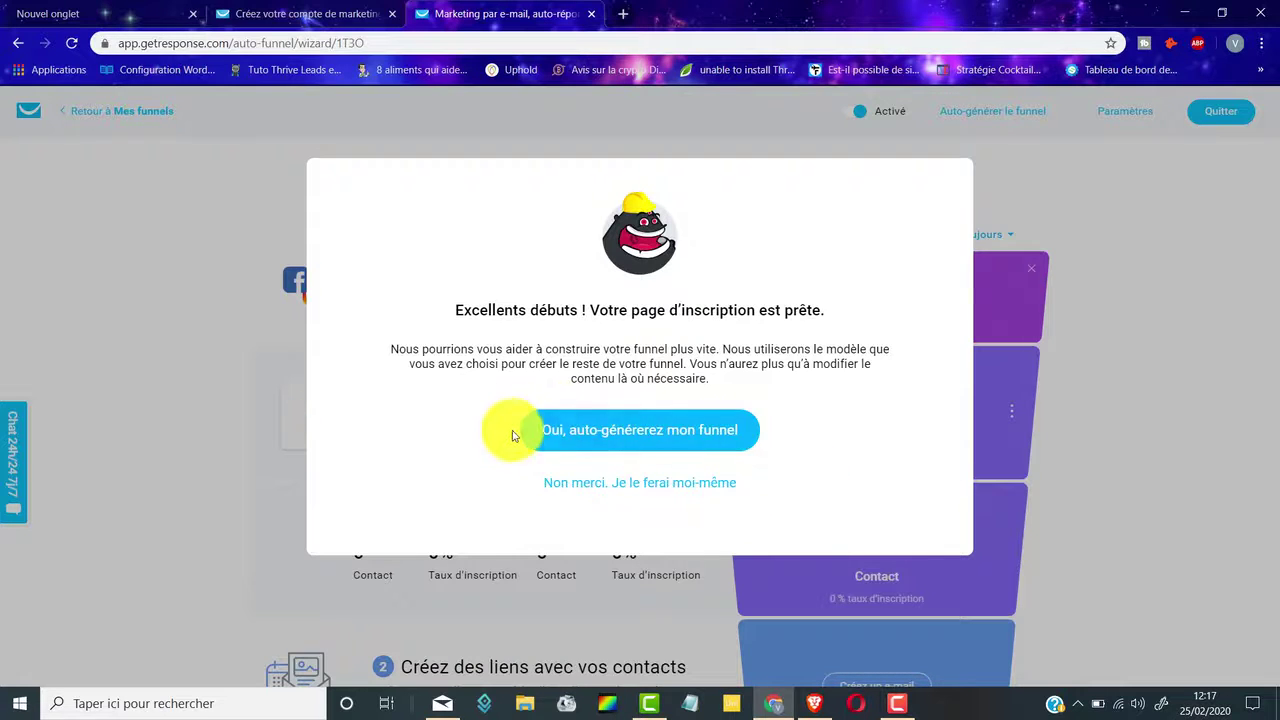
# Auto-generate the rest of the funnel, go to the finished funnel and dismiss the offer of advertising tools
pyautogui.click(572, 436)
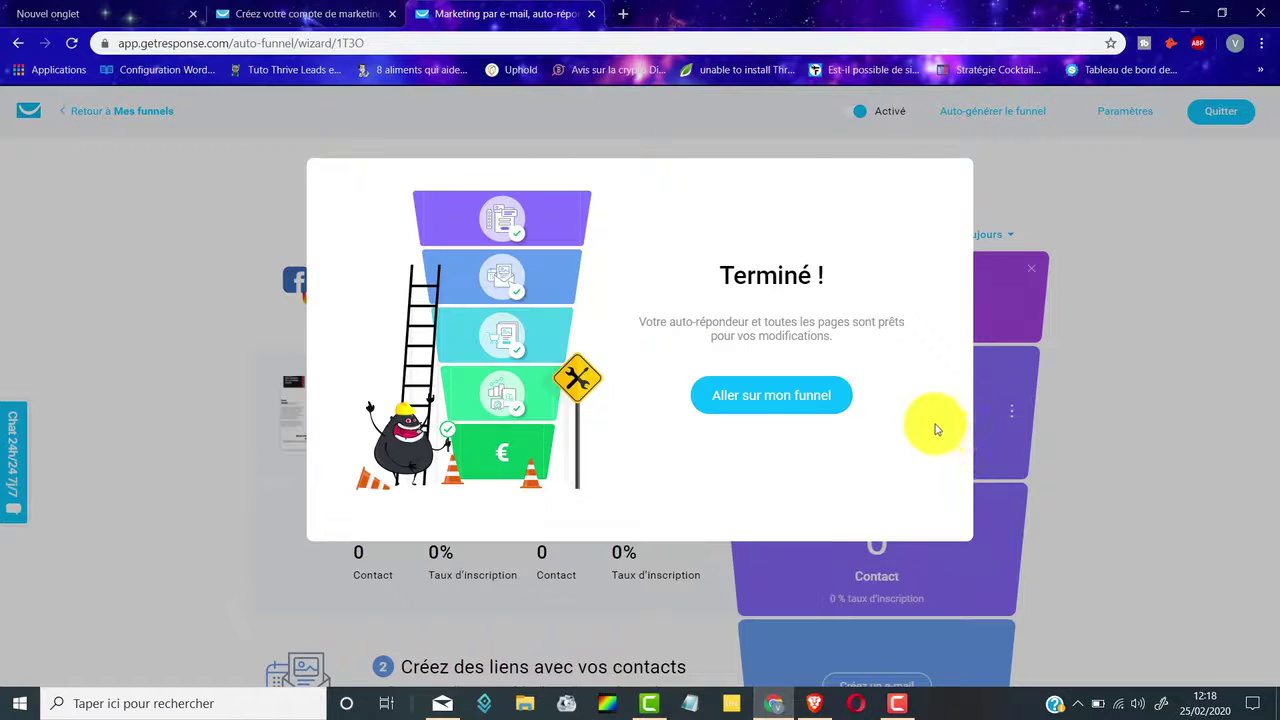
pyautogui.click(782, 400)
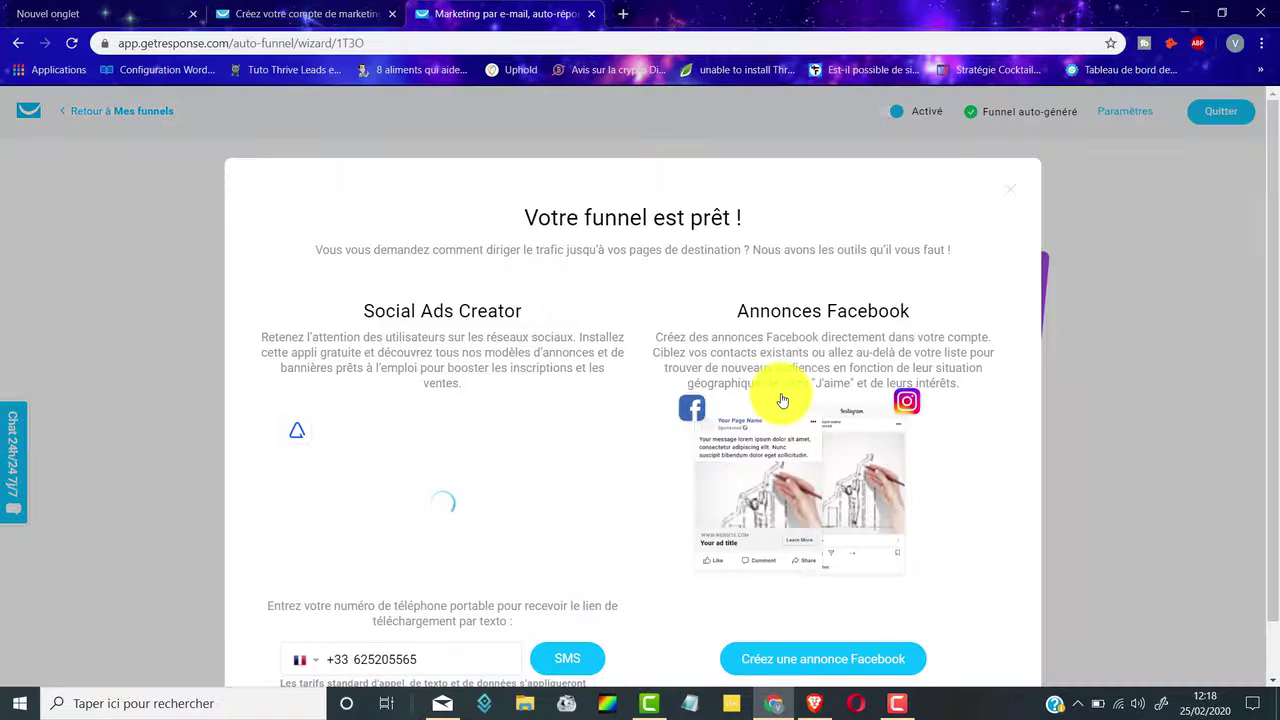
pyautogui.scroll(-1, 734, 349)
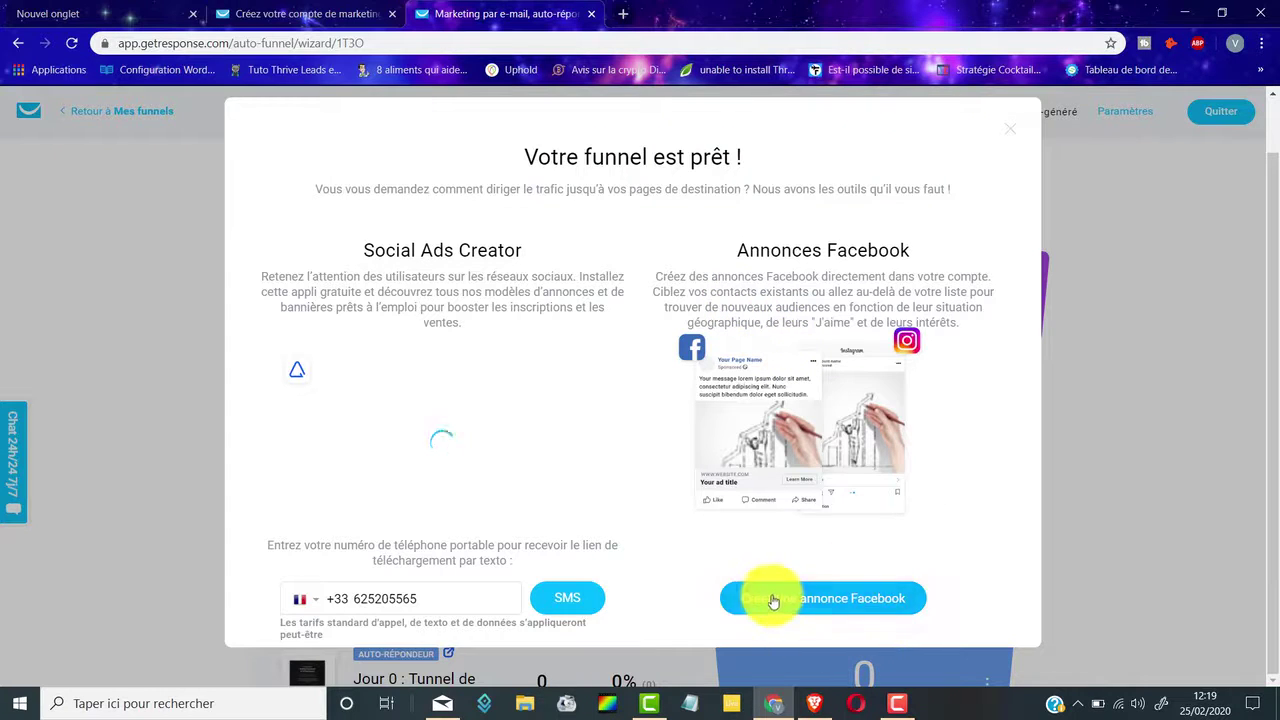
pyautogui.scroll(1, 920, 602)
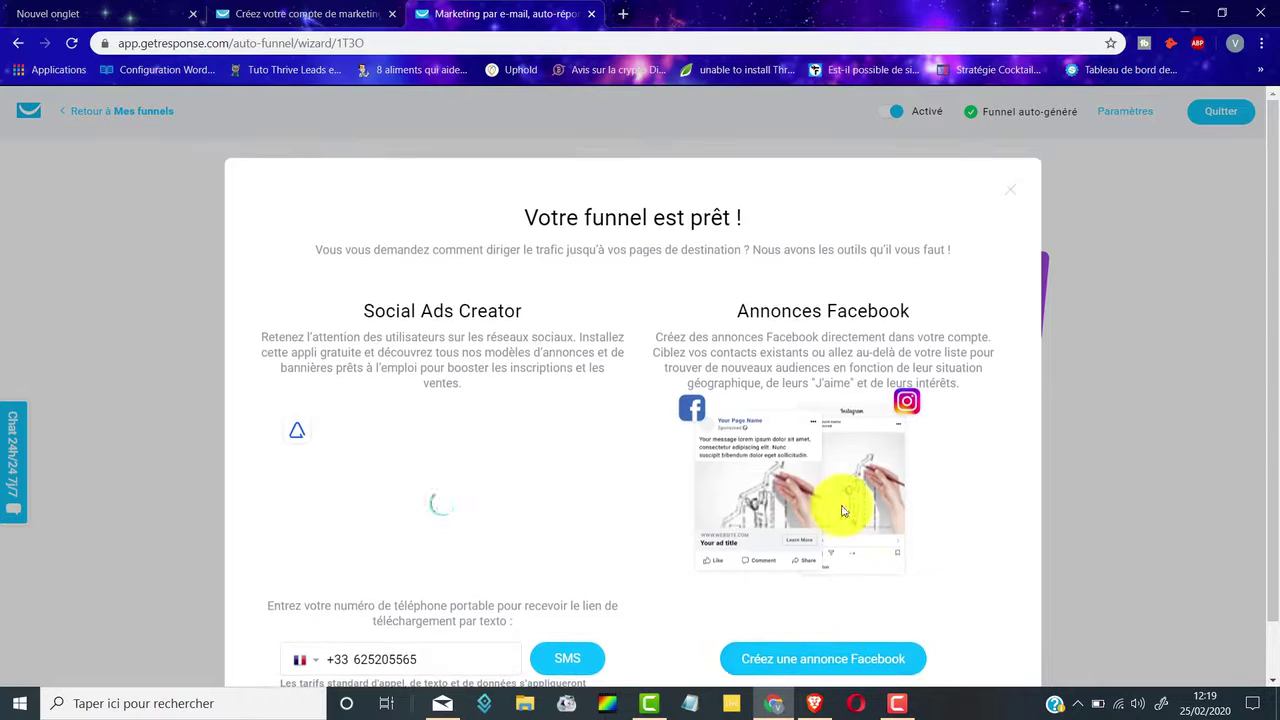
pyautogui.scroll(-1, 843, 509)
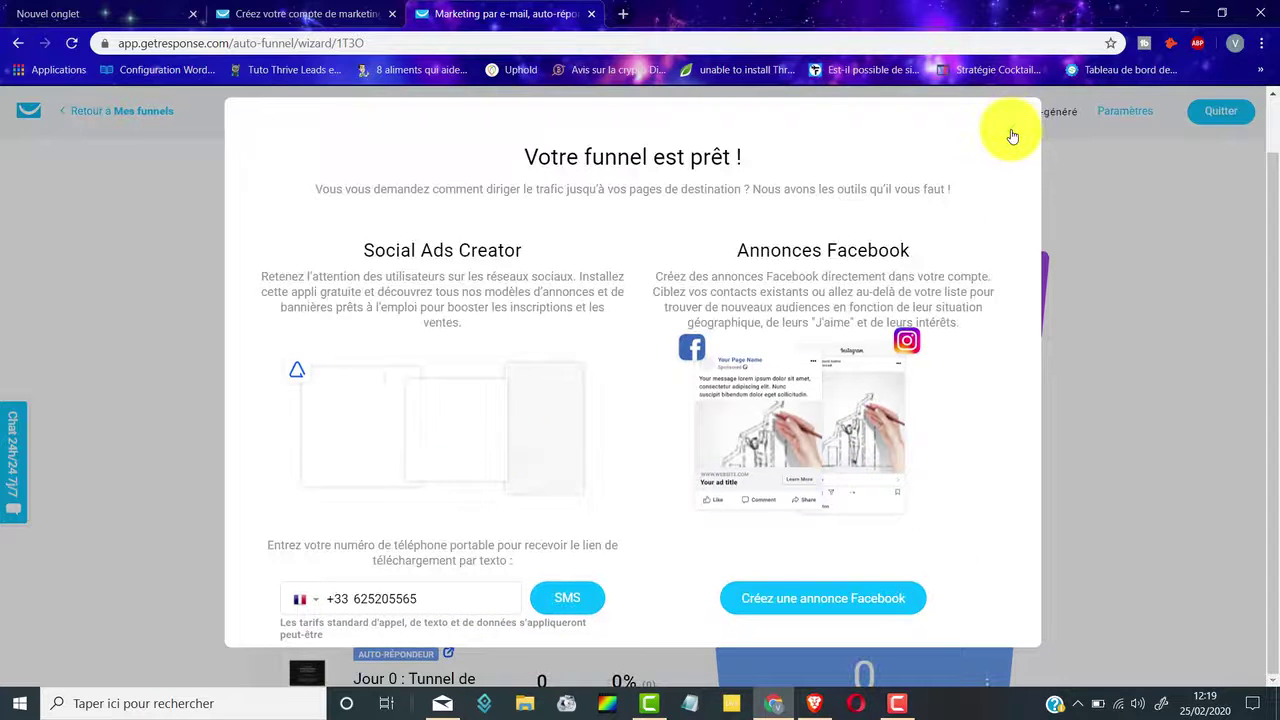
pyautogui.click(1014, 133)
# Remove the Facebook ads stage from the beginning of the funnel
pyautogui.scroll(-3, 1086, 323)
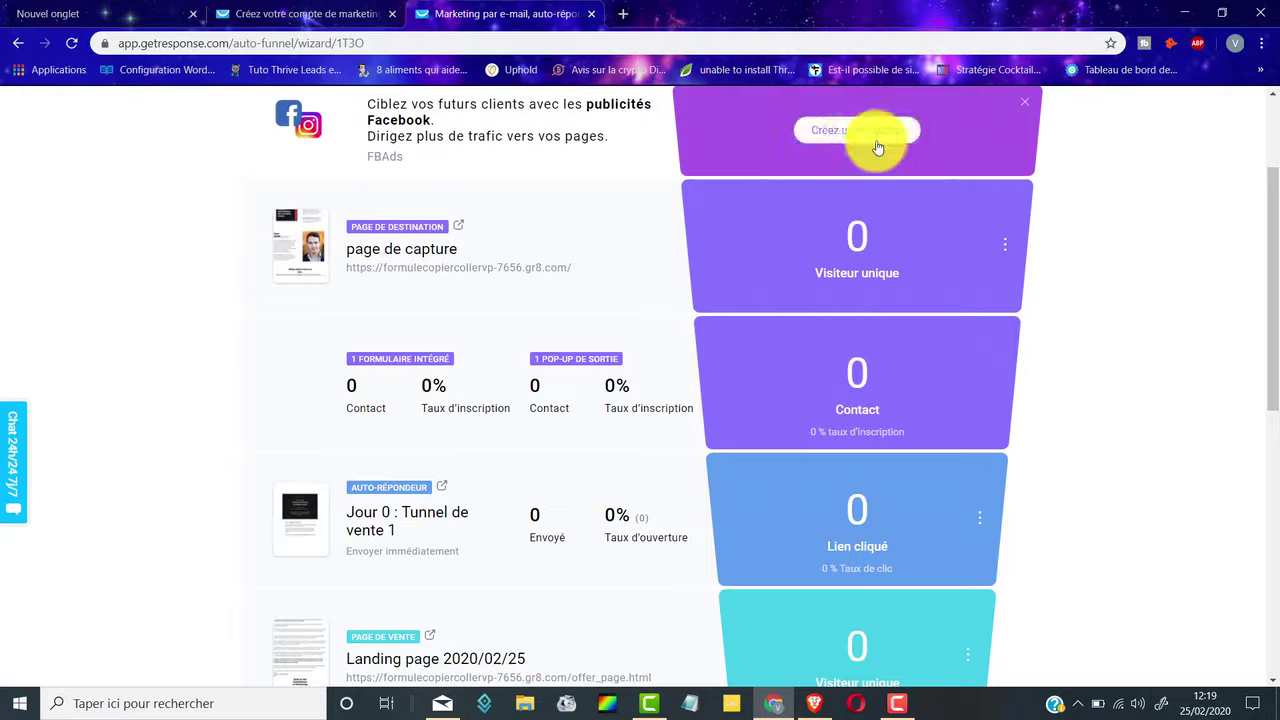
pyautogui.scroll(2, 1057, 134)
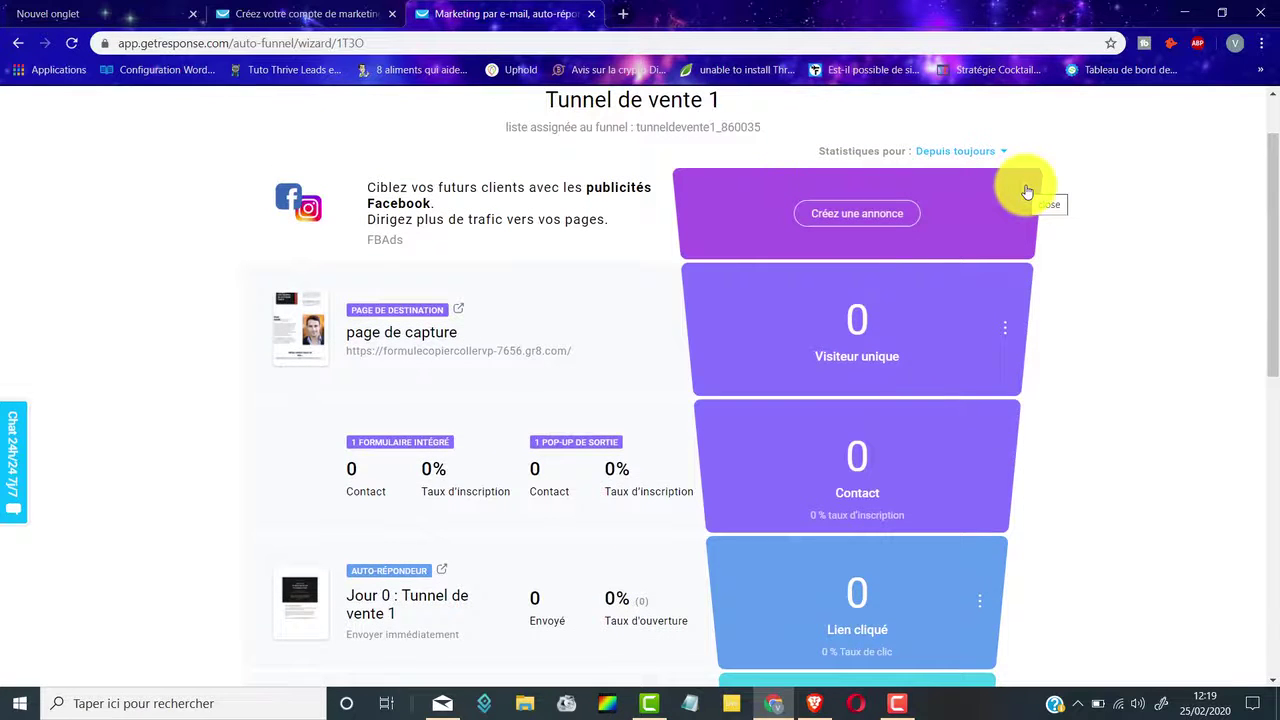
pyautogui.click(1027, 191)
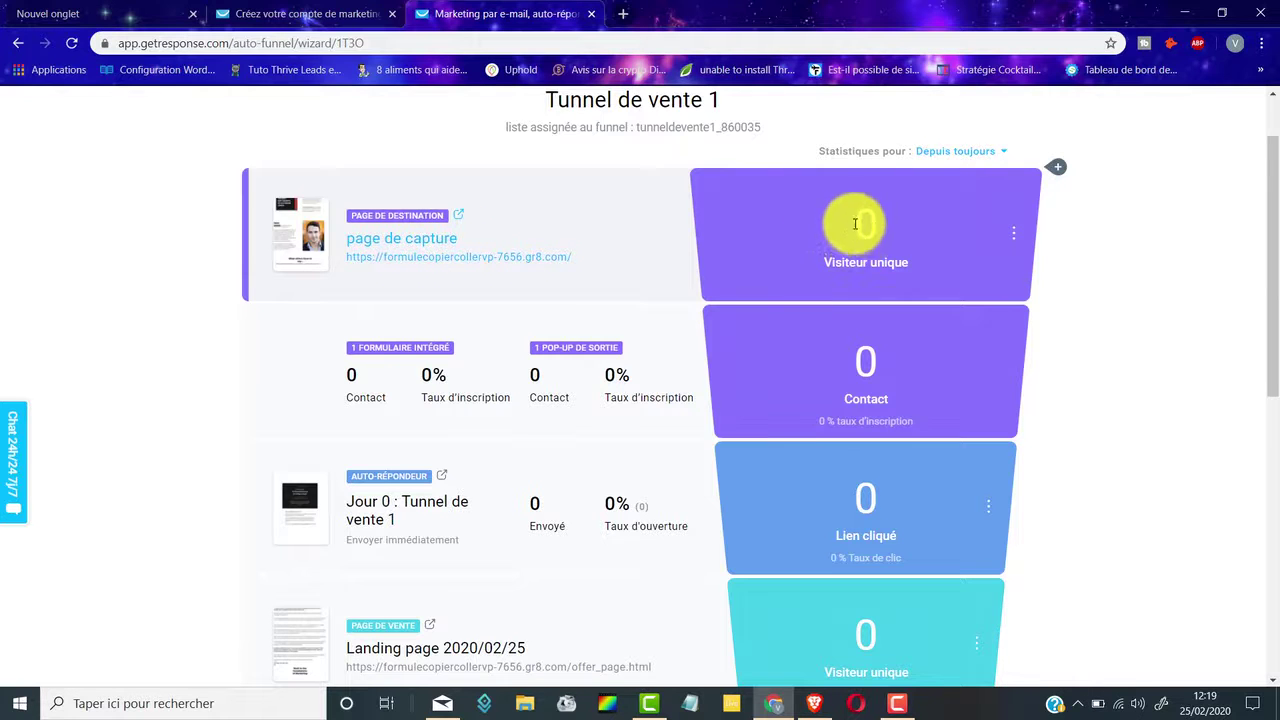
# Examine the generated funnel's stages, including the capture page's visitors, the contact statistics and the autoresponder
pyautogui.scroll(-3, 860, 235)
pyautogui.scroll(4, 882, 396)
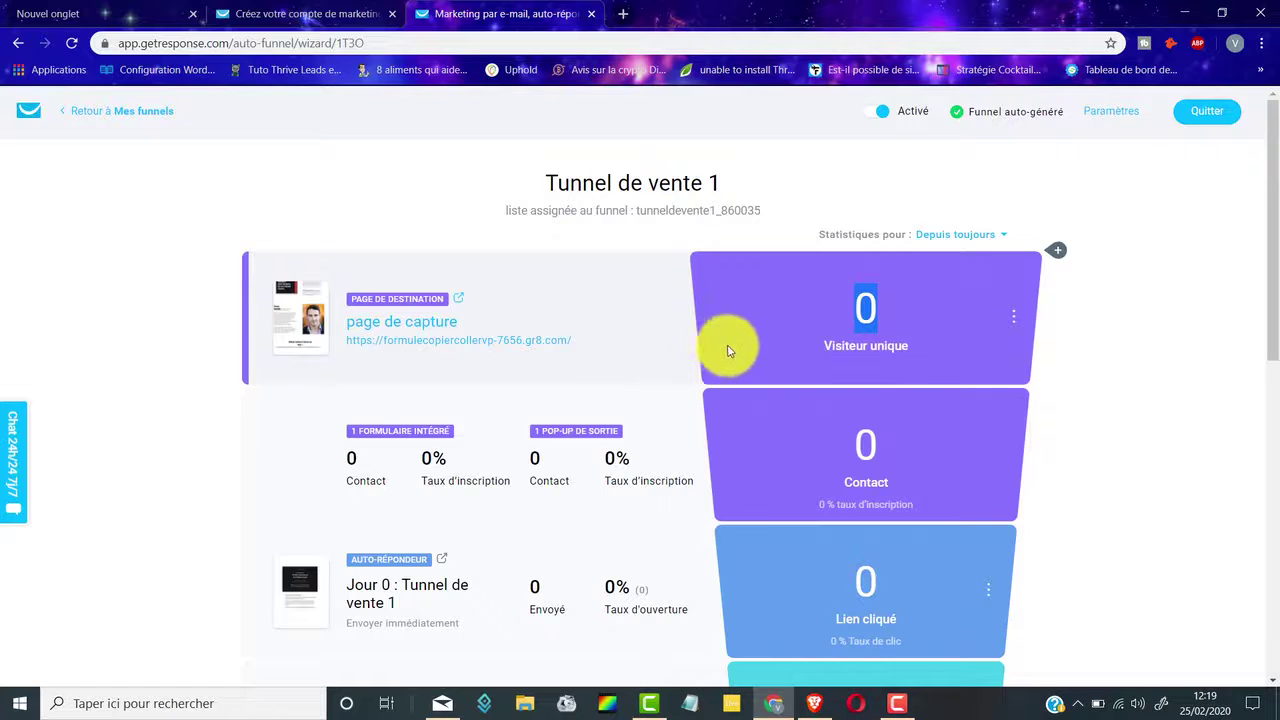
pyautogui.scroll(-2, 790, 380)
pyautogui.scroll(1, 717, 329)
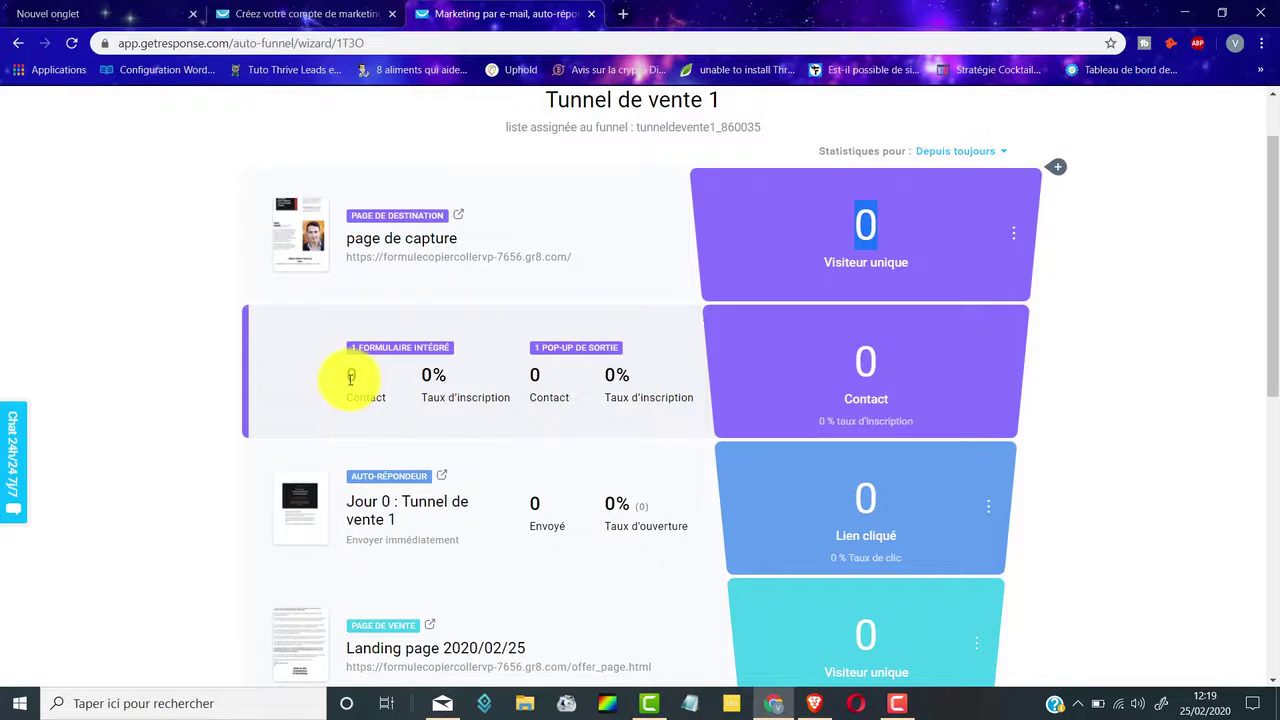
pyautogui.scroll(-2, 572, 383)
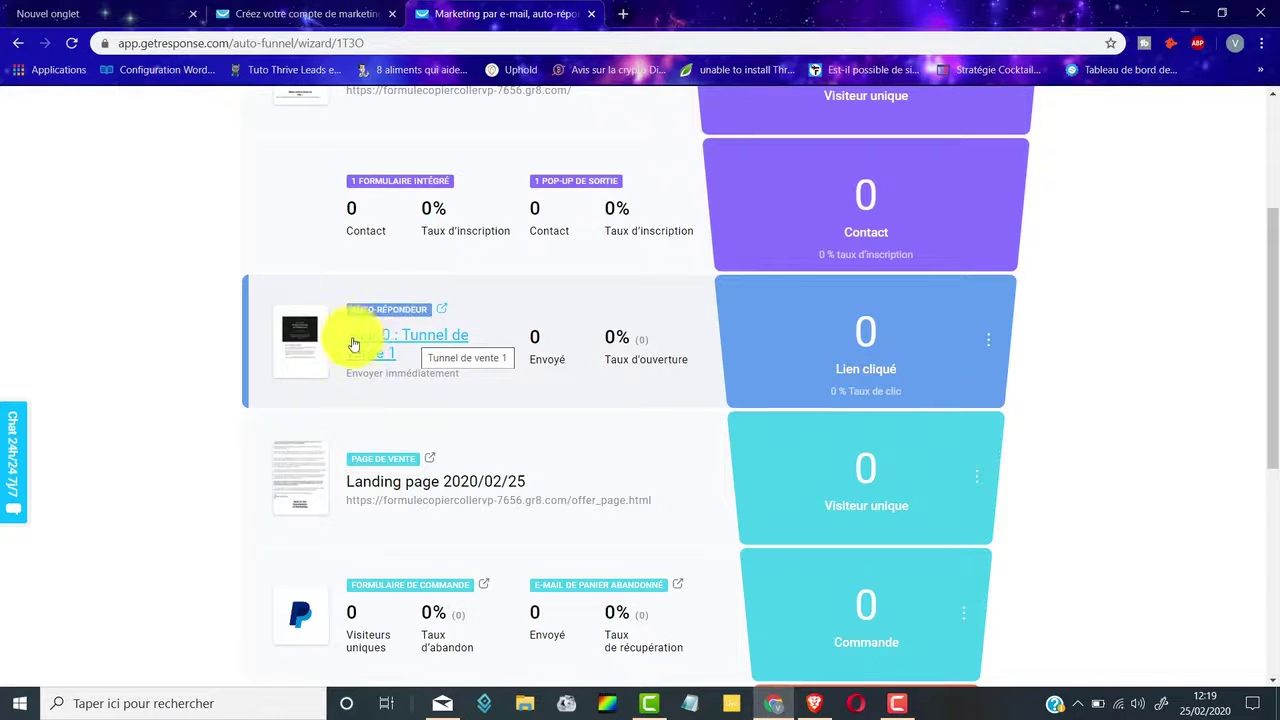
# Open the day 0 "Tunnel de vente 1" autoresponder and examine its sending day, timing, active weekdays and message
pyautogui.click(413, 343)
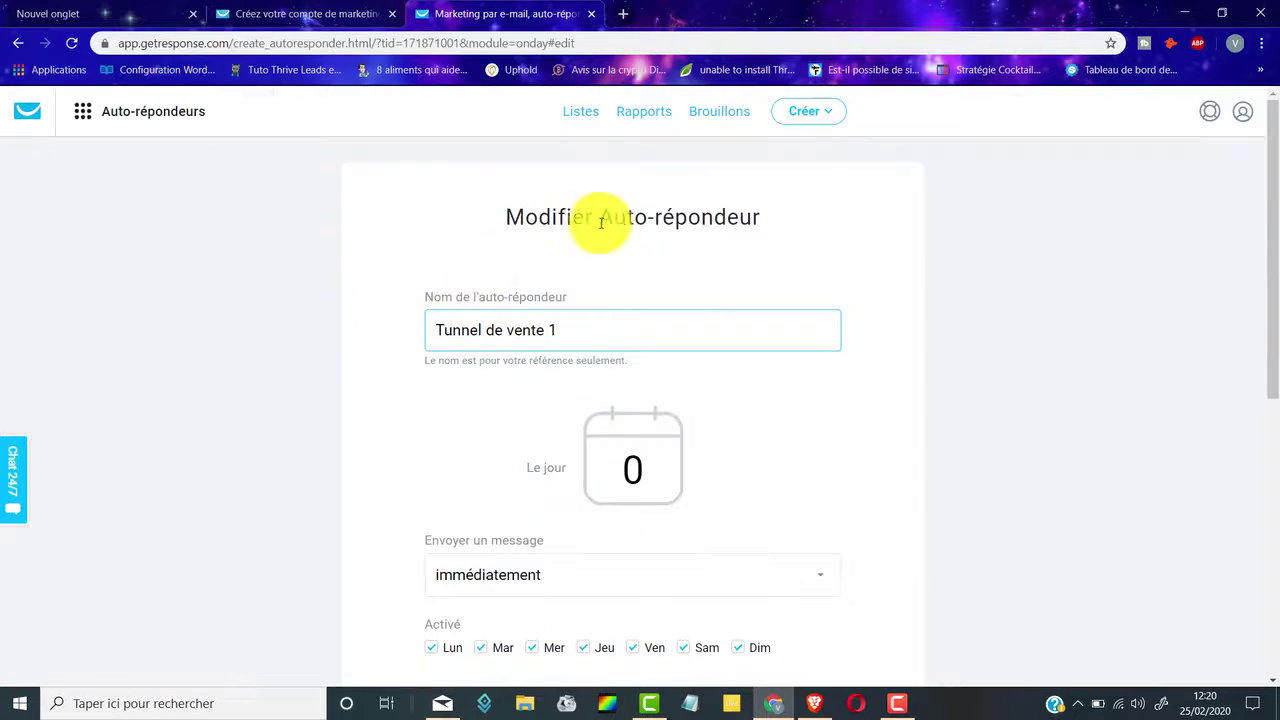
pyautogui.scroll(-2, 535, 400)
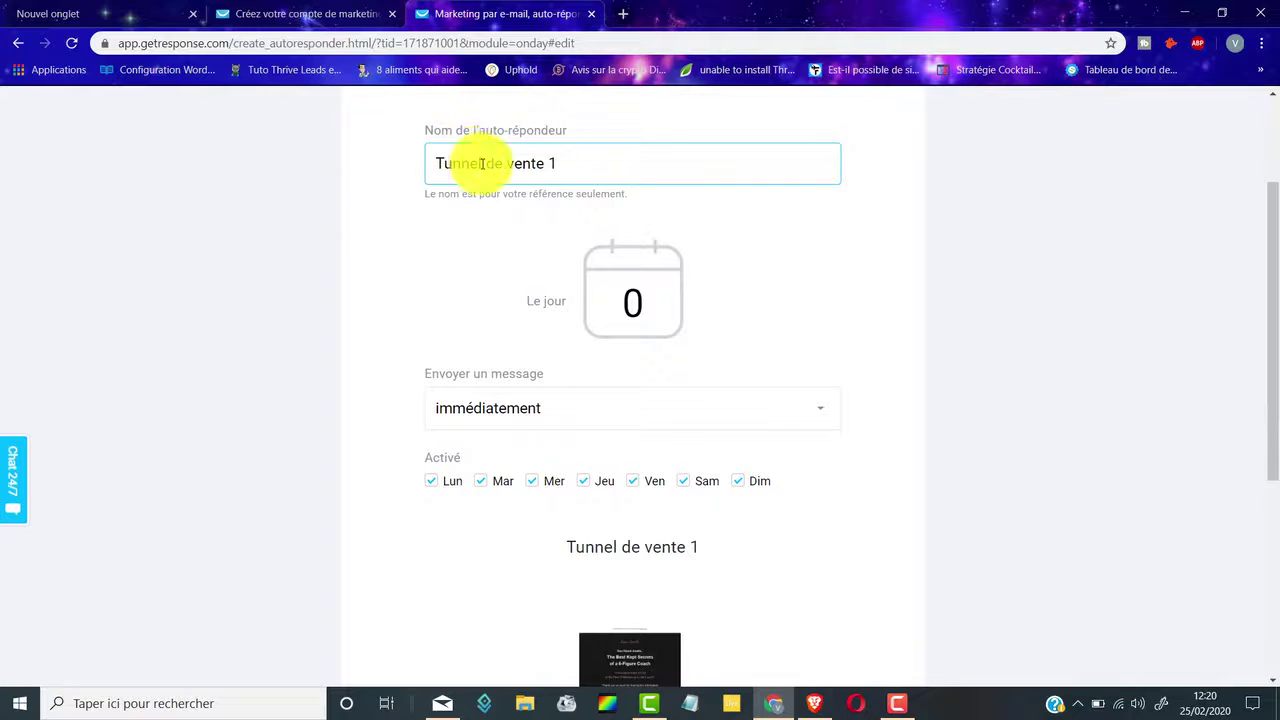
pyautogui.scroll(-2, 651, 225)
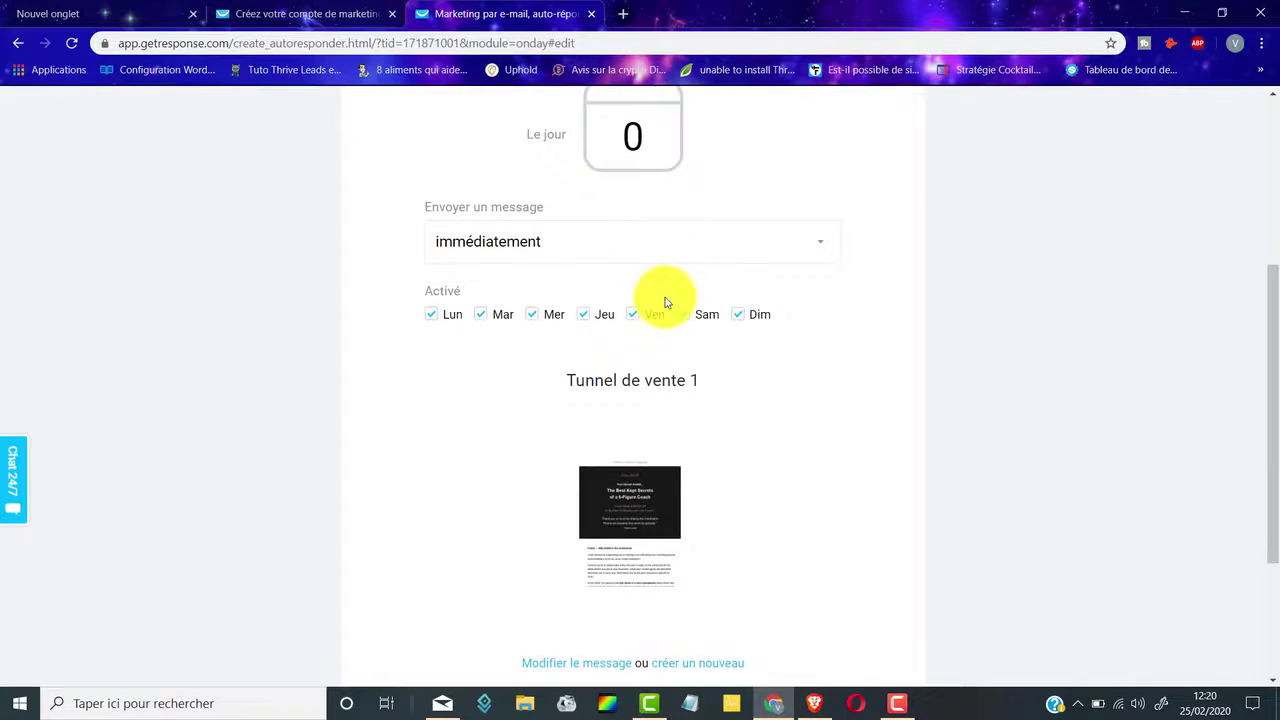
pyautogui.scroll(1, 665, 302)
pyautogui.doubleClick(630, 218)
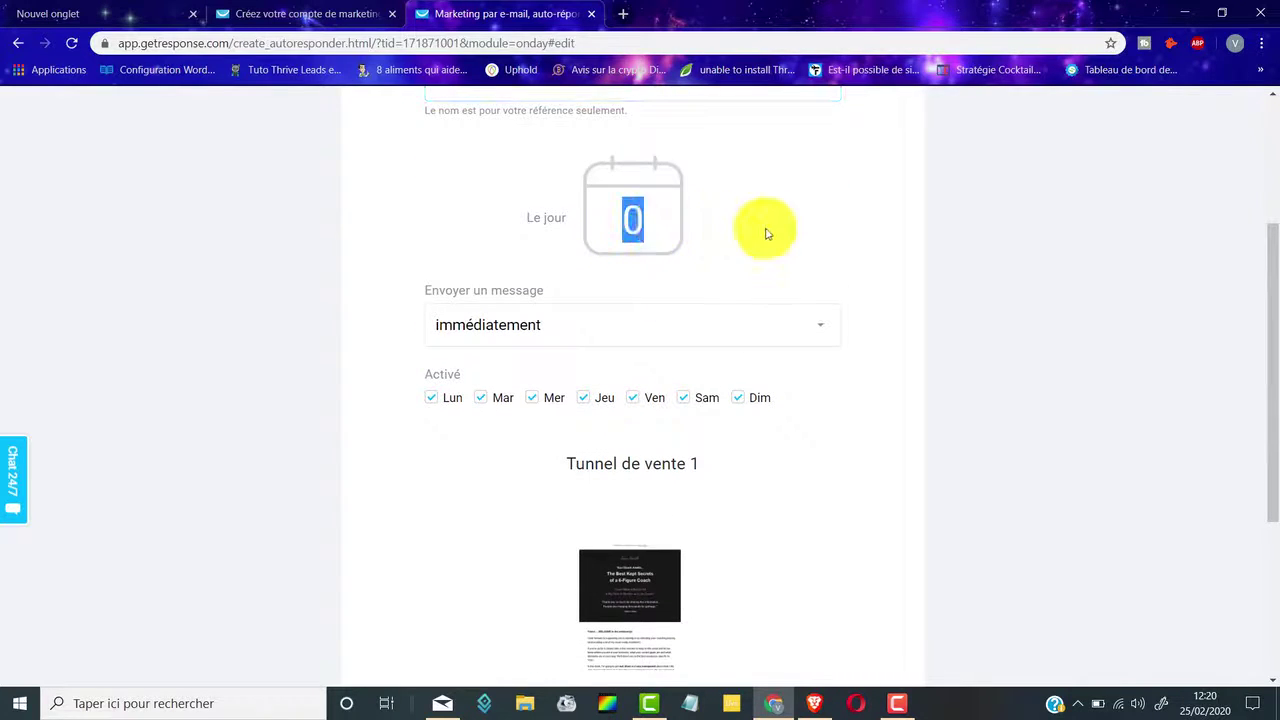
pyautogui.scroll(-2, 757, 229)
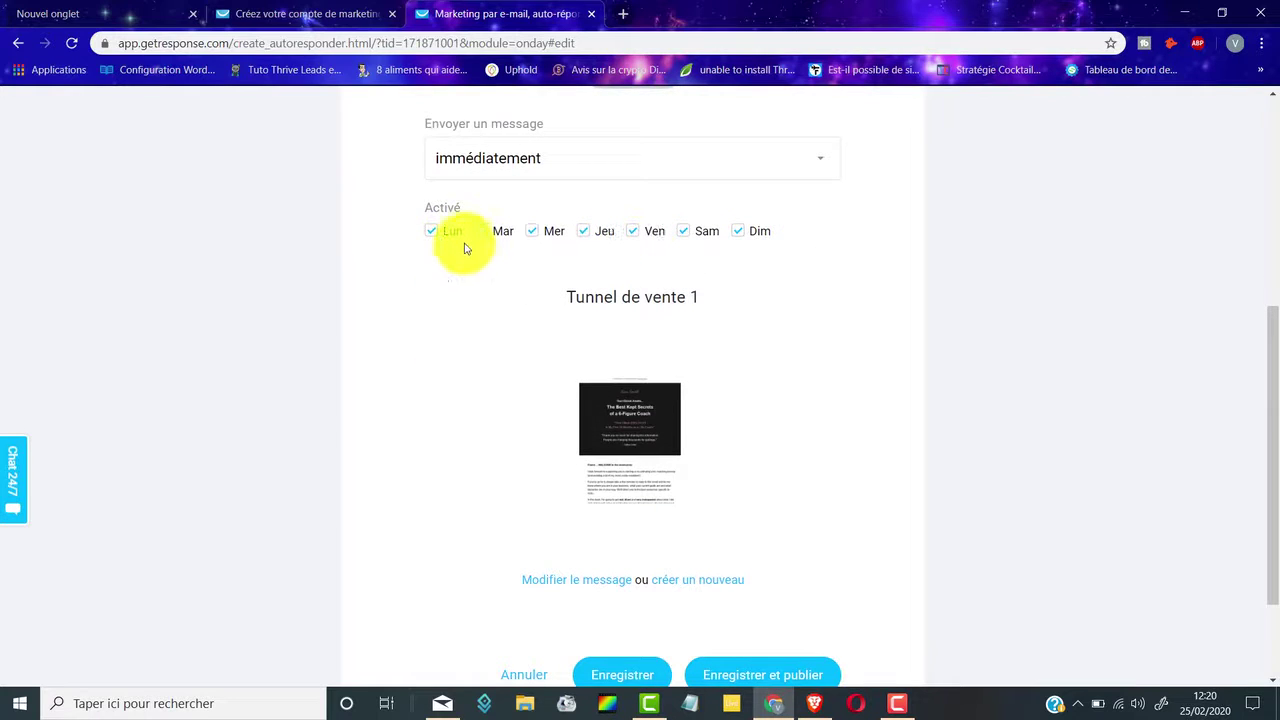
pyautogui.click(432, 233)
pyautogui.click(431, 234)
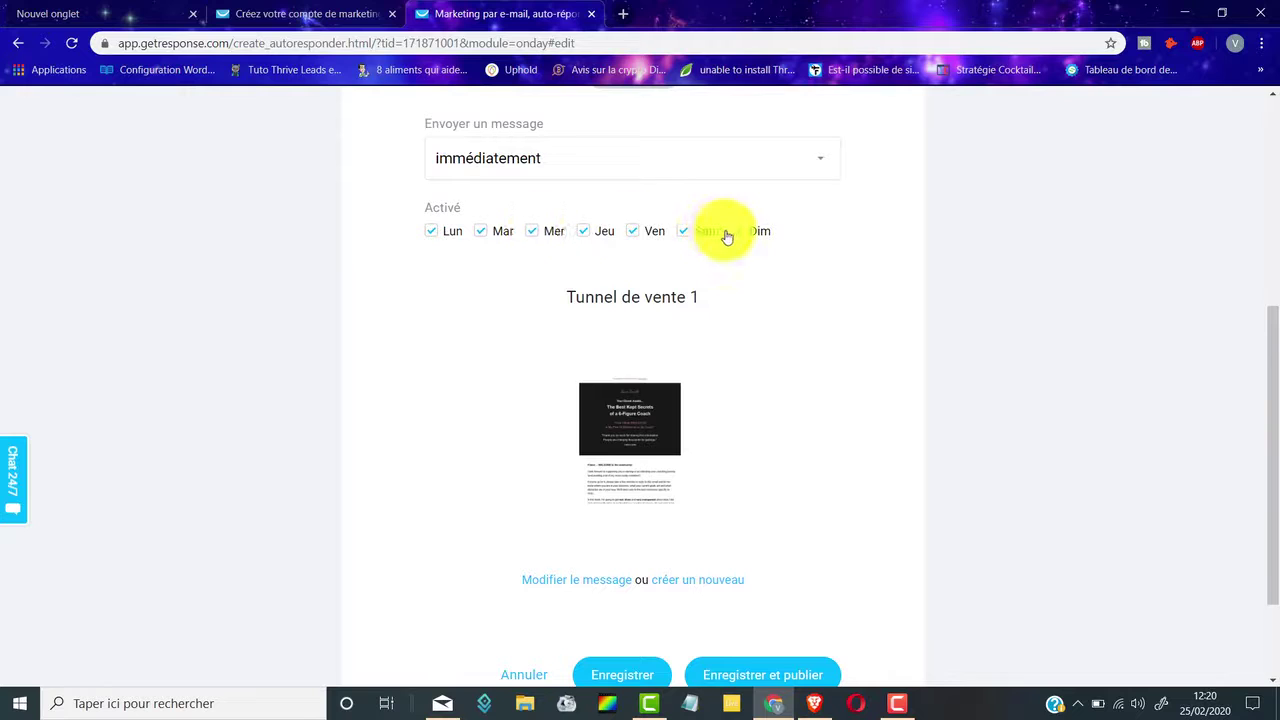
pyautogui.scroll(-1, 660, 305)
pyautogui.scroll(-2, 666, 306)
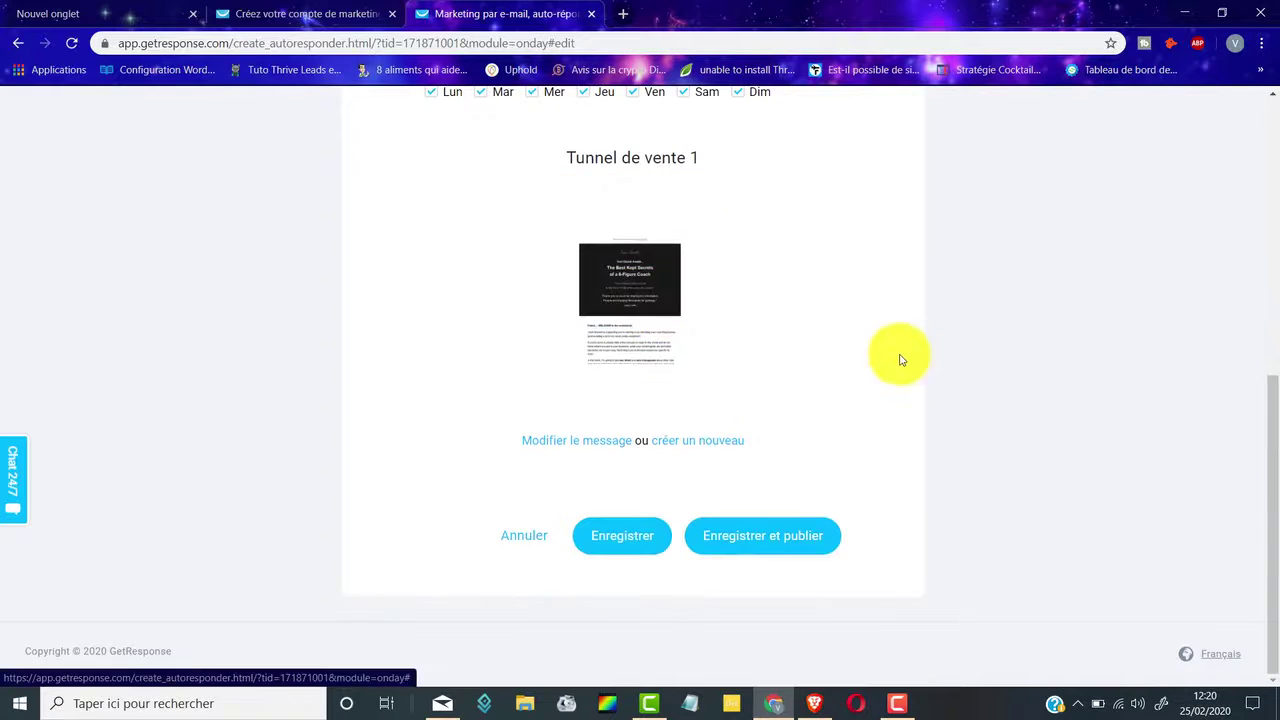
# Open the autoresponder's message for editing, set its subject to "Ton ebook offert" and continue to the message design
pyautogui.moveTo(673, 210)
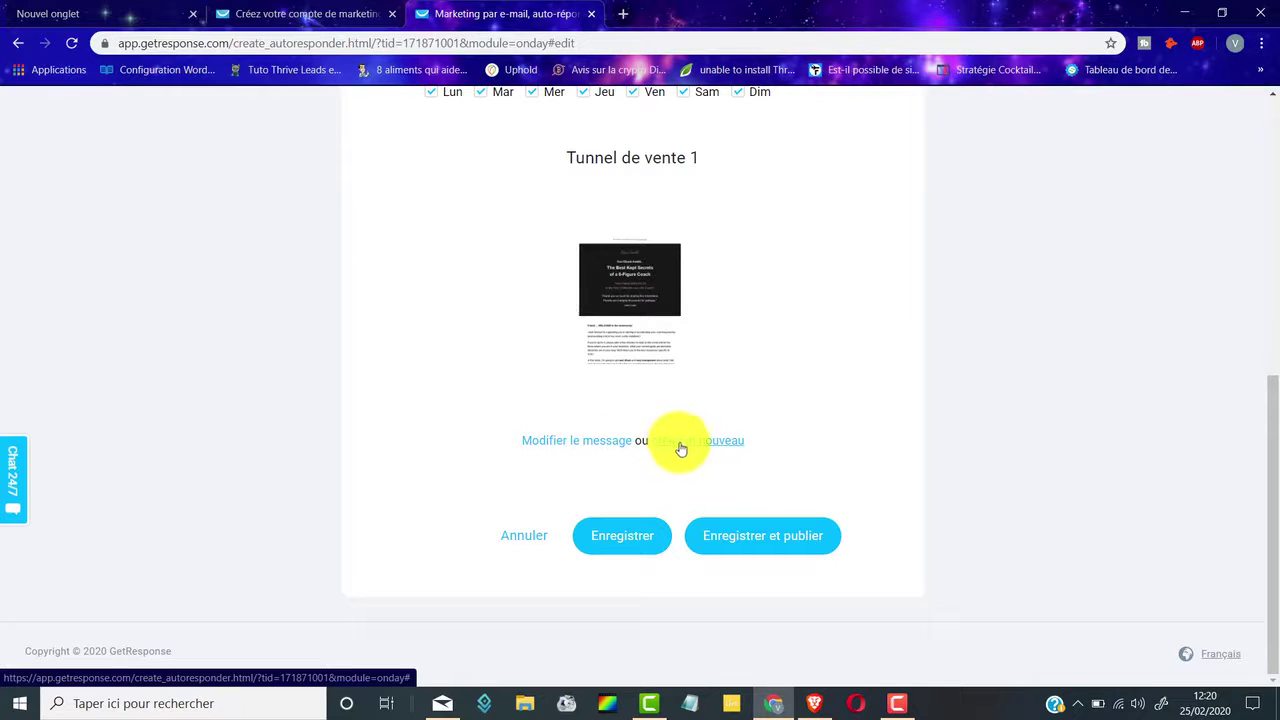
pyautogui.click(573, 444)
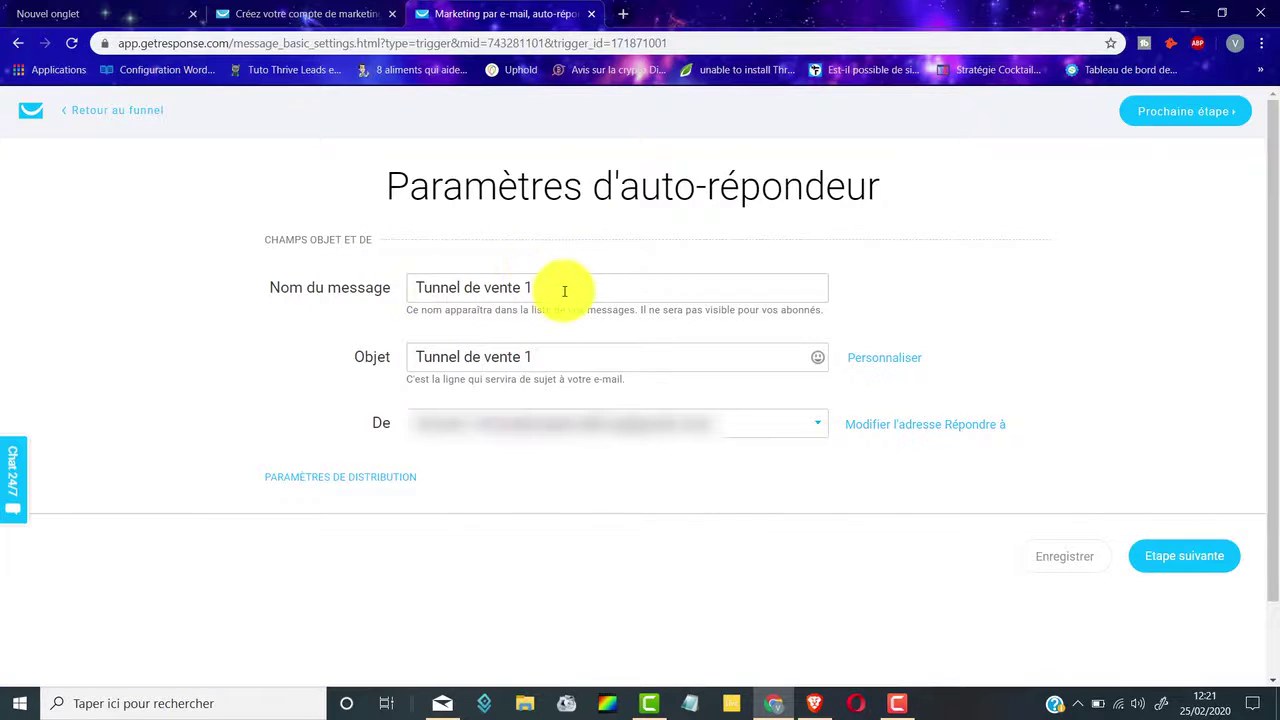
pyautogui.moveTo(564, 291); pyautogui.dragTo(268, 288)
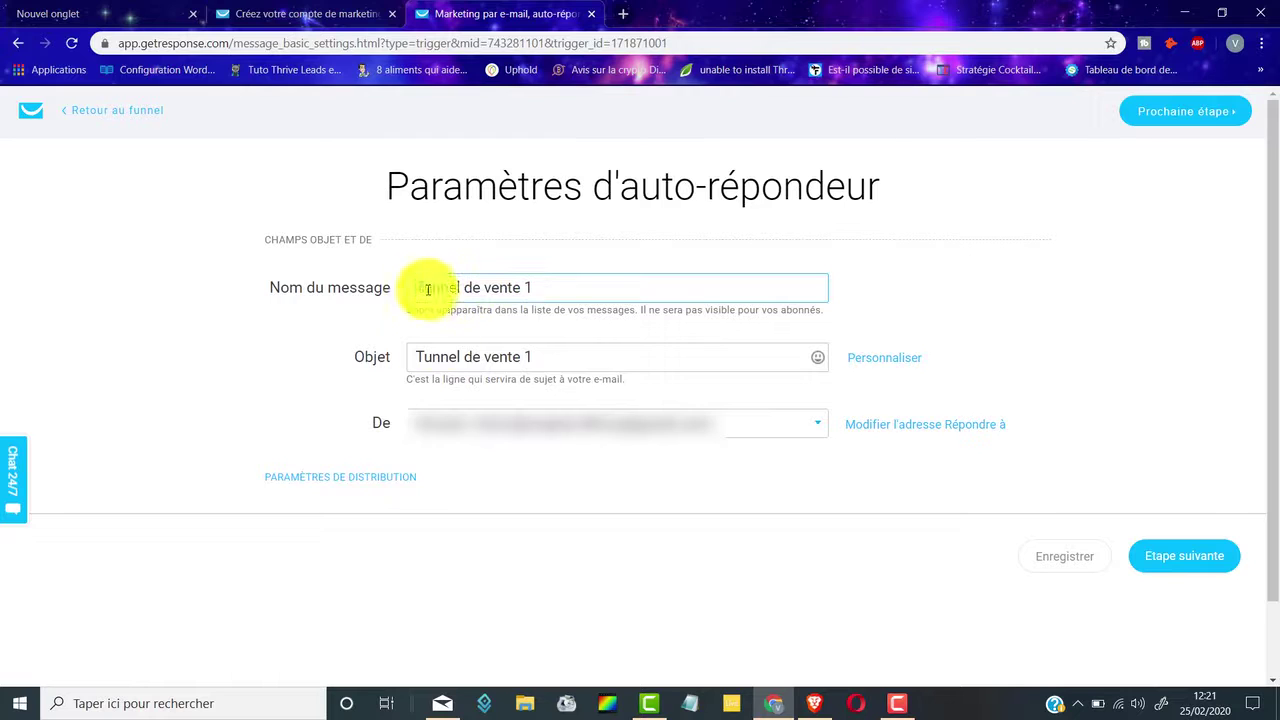
pyautogui.moveTo(408, 360); pyautogui.dragTo(774, 358)
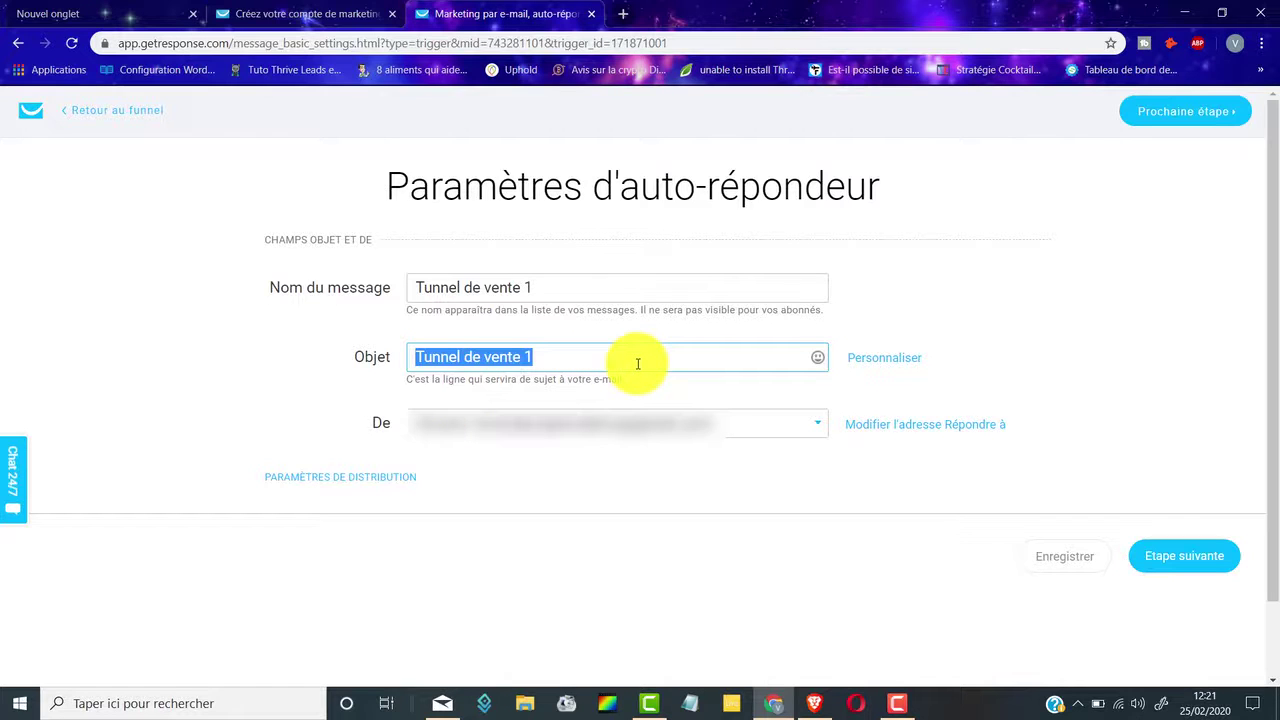
pyautogui.write('Ton ebook offert')
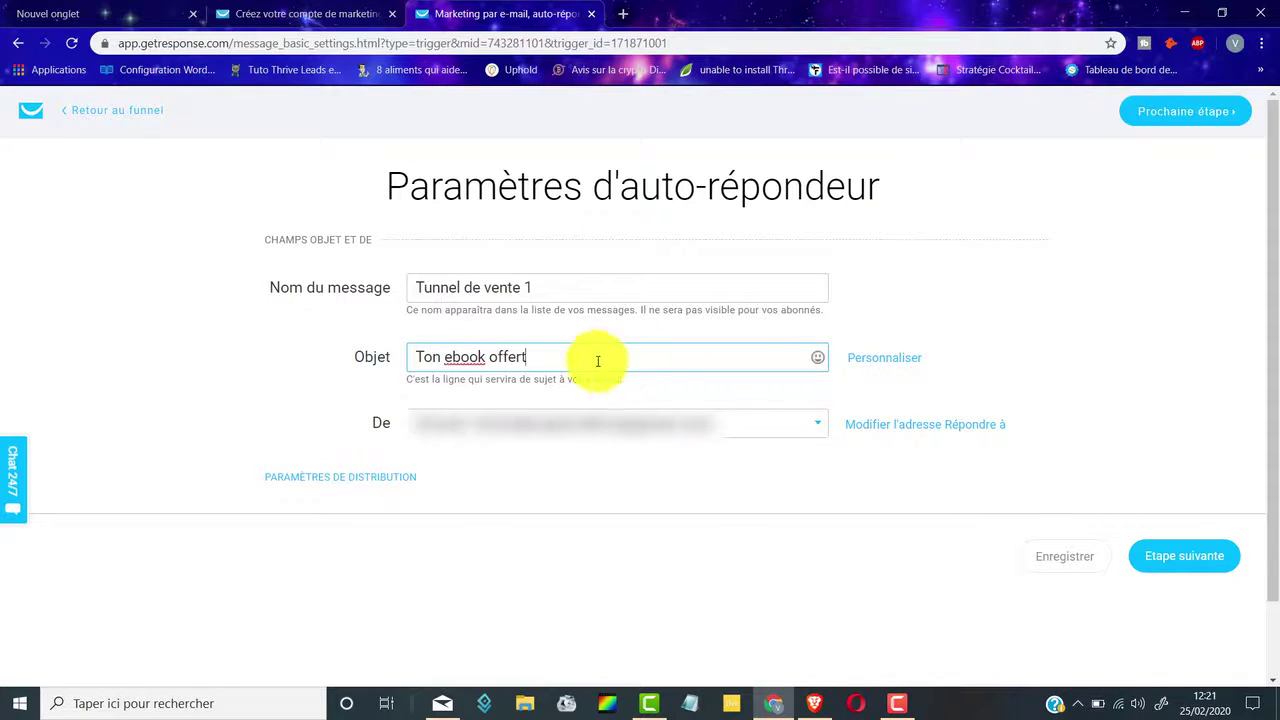
pyautogui.click(1210, 568)
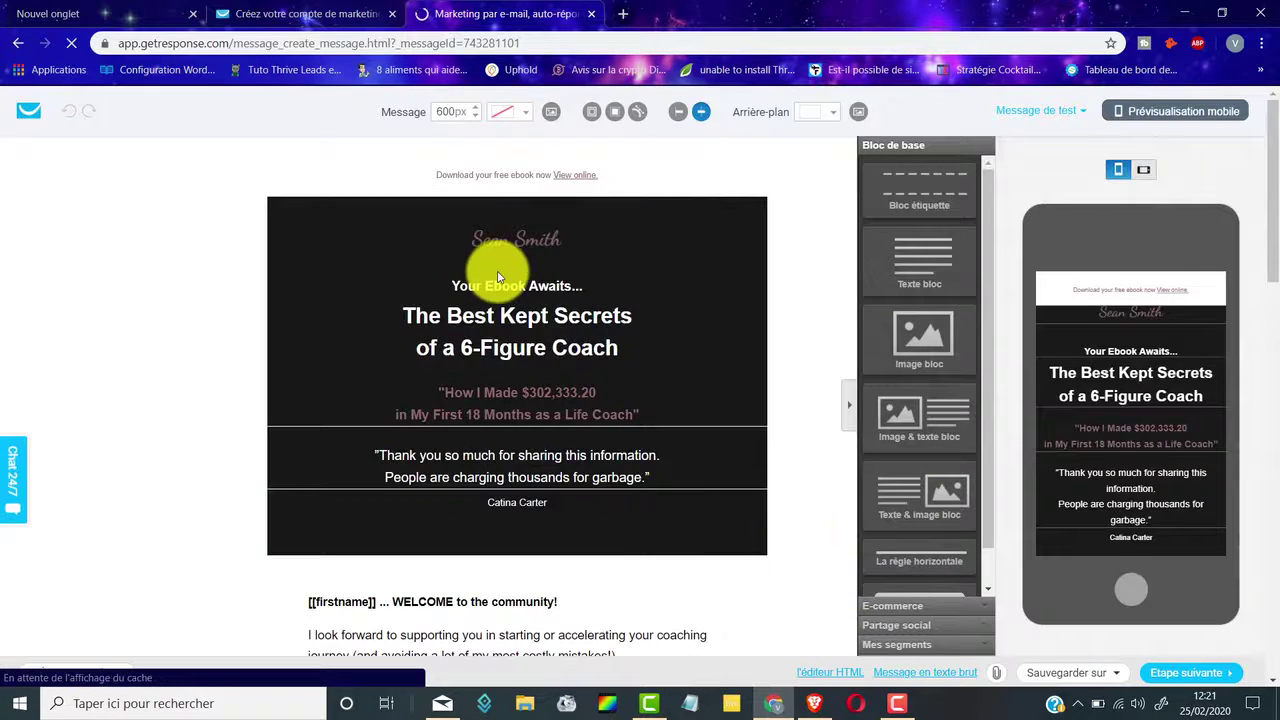
# Examine the template email's content, from the dark ebook header through the welcome text, download link and bullet points
pyautogui.scroll(-3, 520, 285)
pyautogui.scroll(-10, 524, 290)
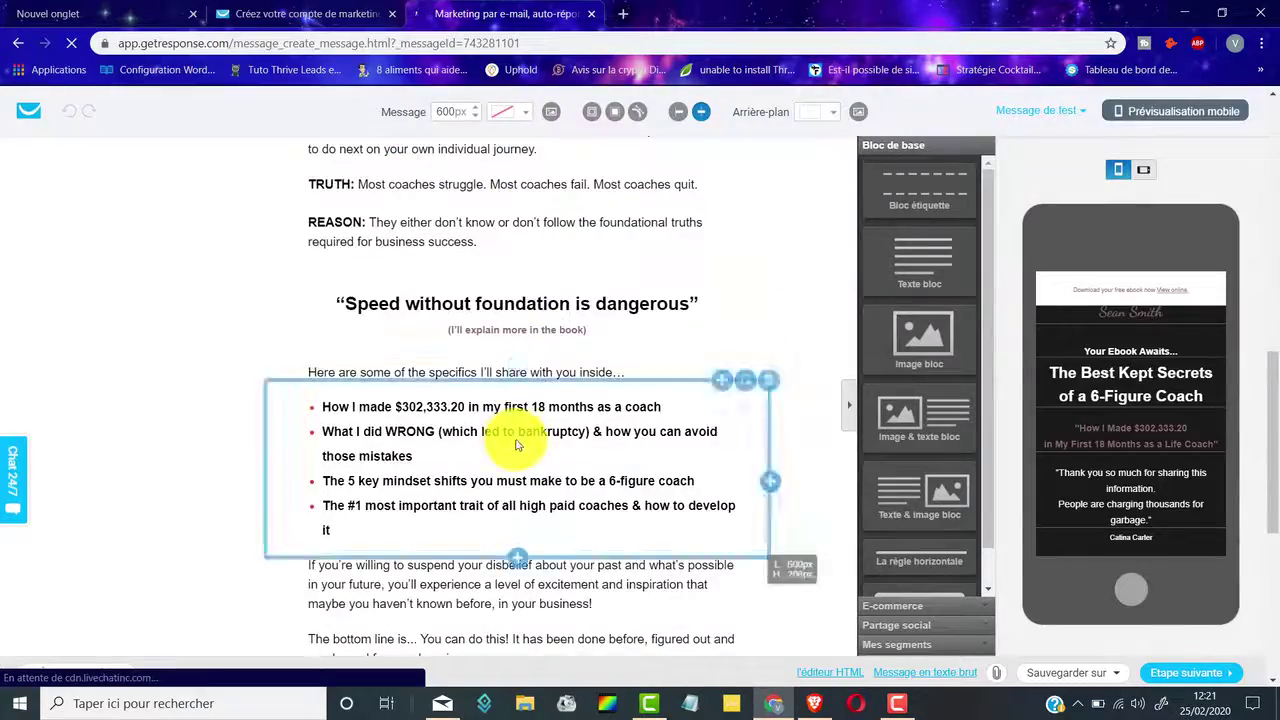
pyautogui.scroll(10, 508, 430)
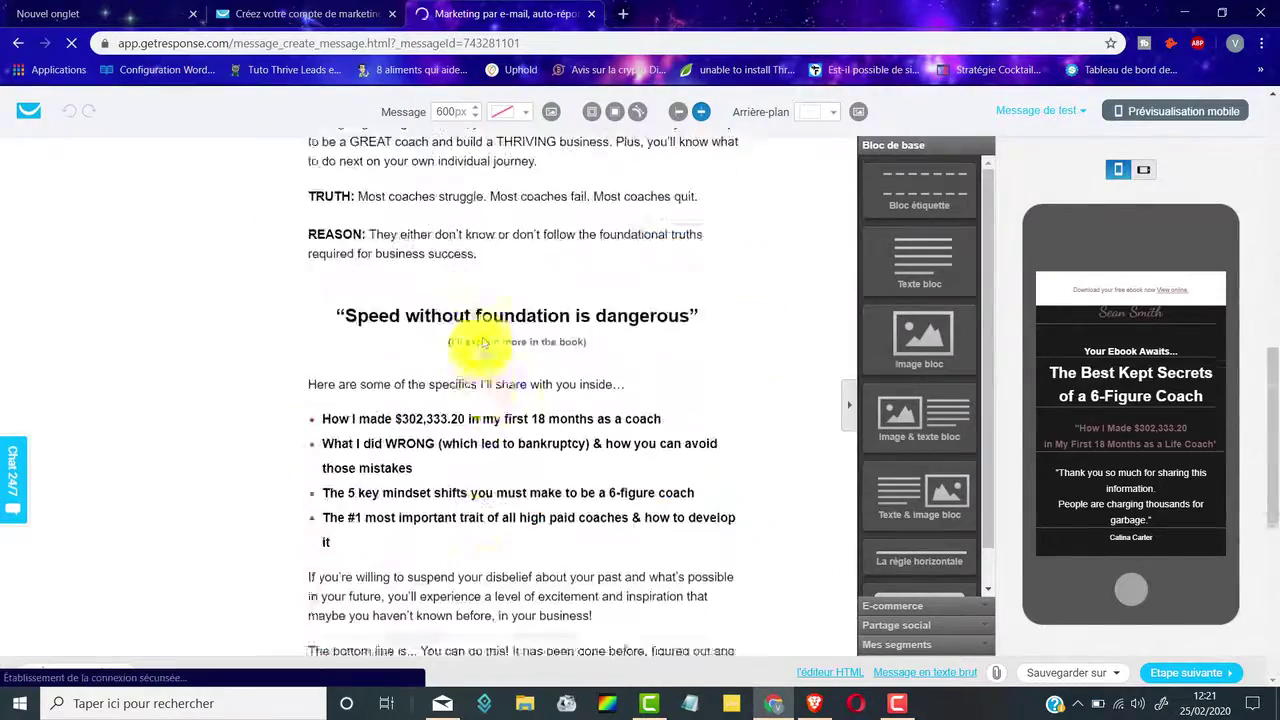
pyautogui.scroll(4, 488, 420)
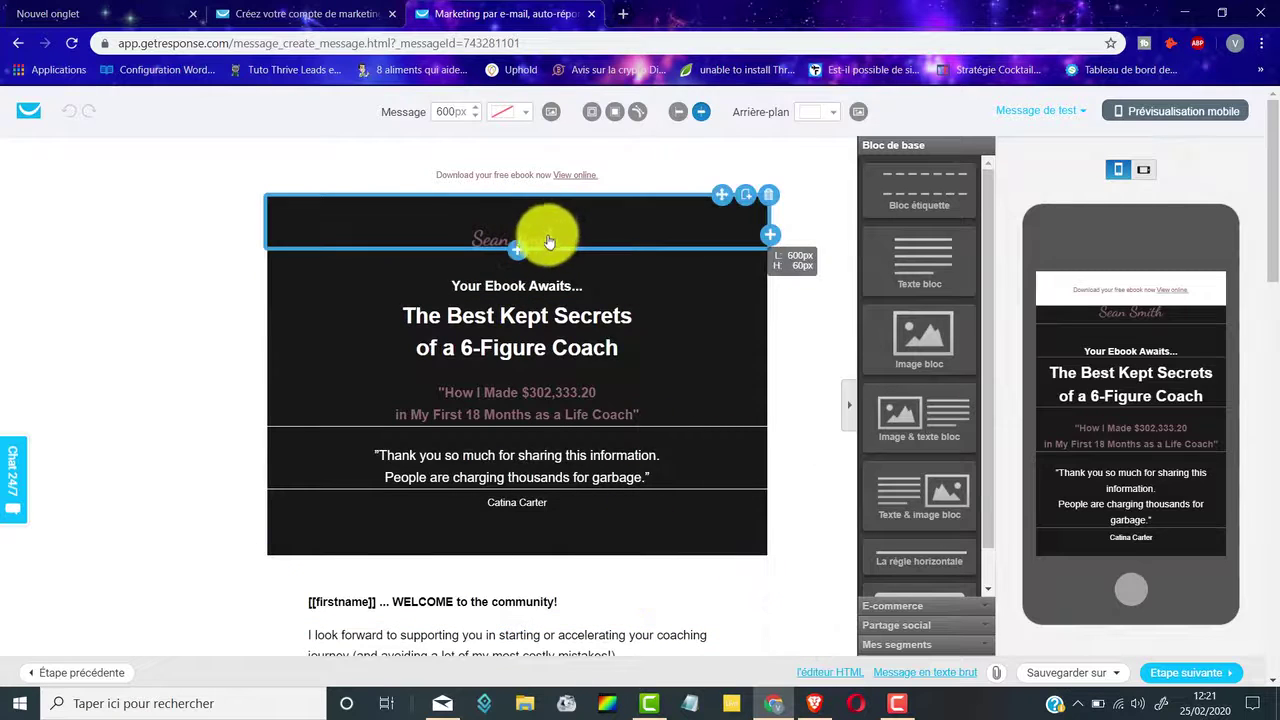
pyautogui.tripleClick(543, 335)
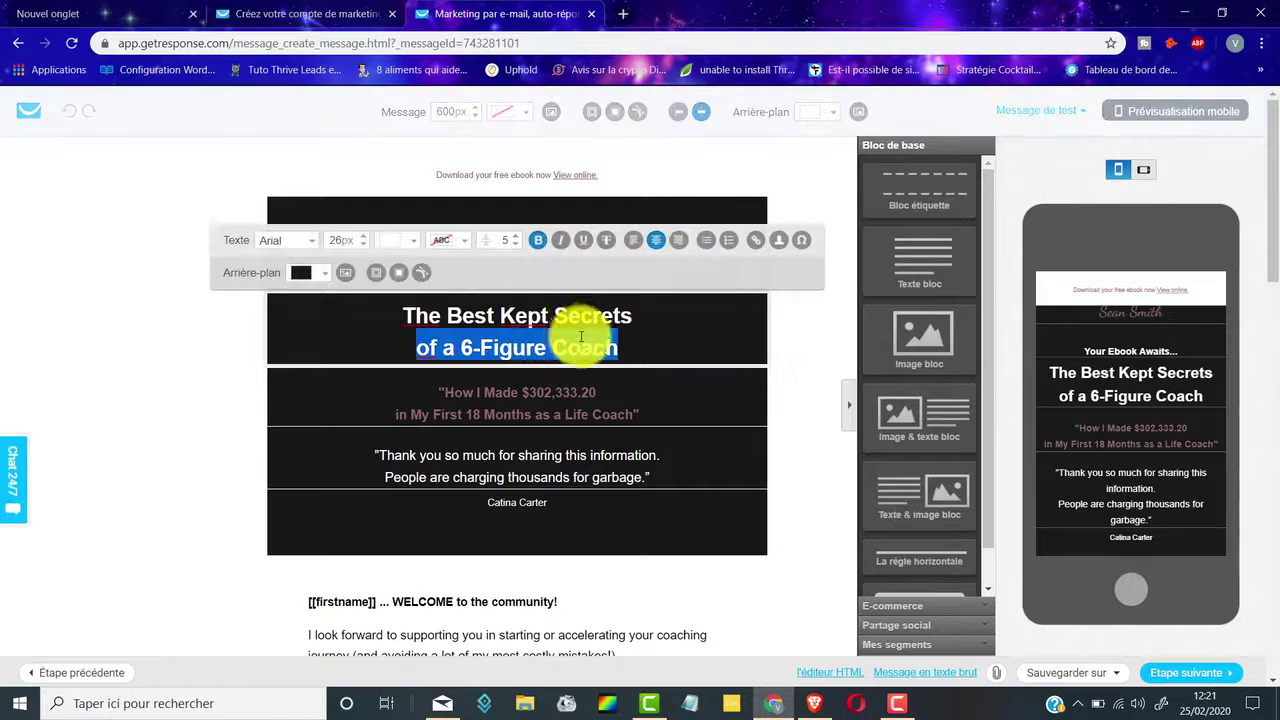
pyautogui.click(219, 381)
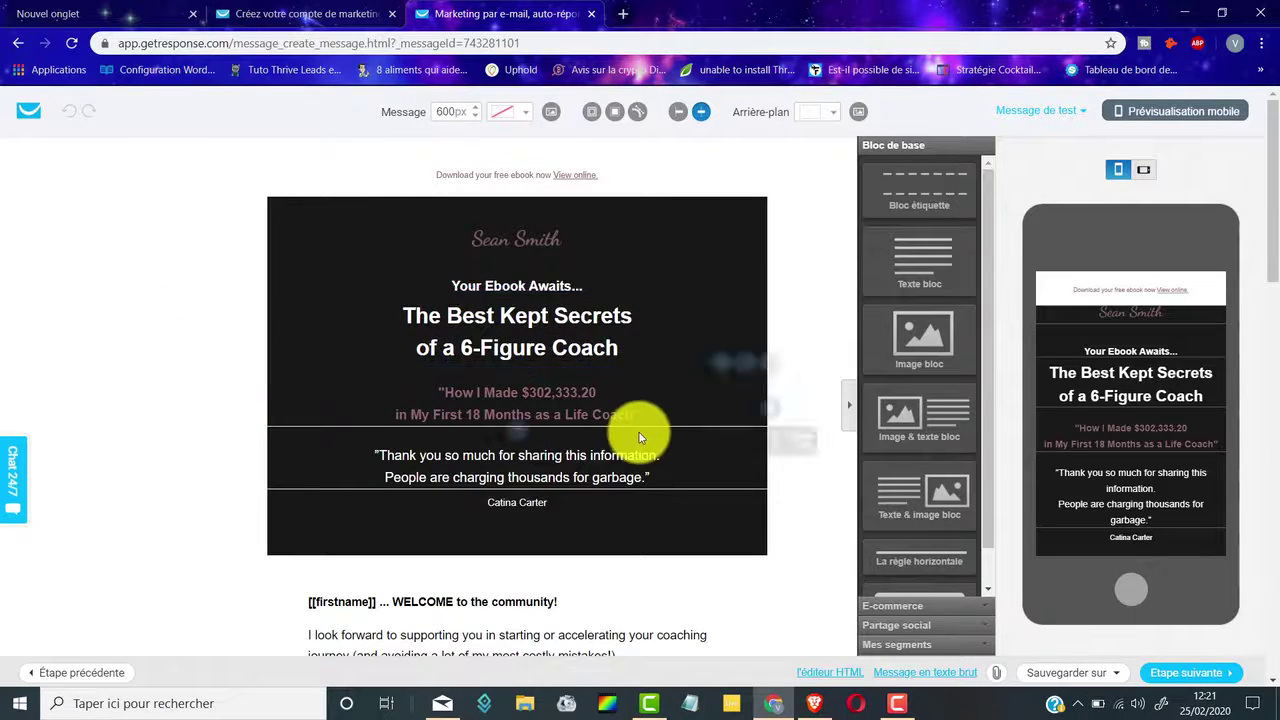
pyautogui.scroll(-5, 634, 429)
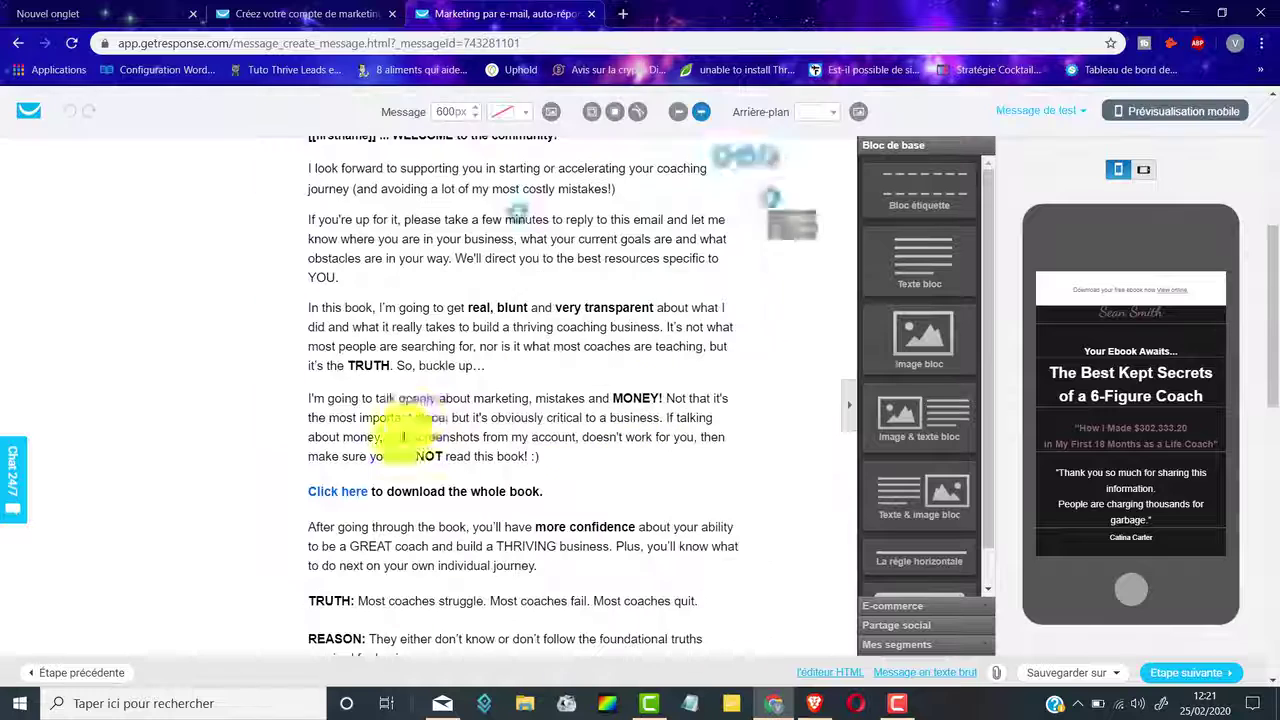
# Finish editing the email message, then save and publish the "Tunnel de vente 1" autoresponder
pyautogui.click(1205, 680)
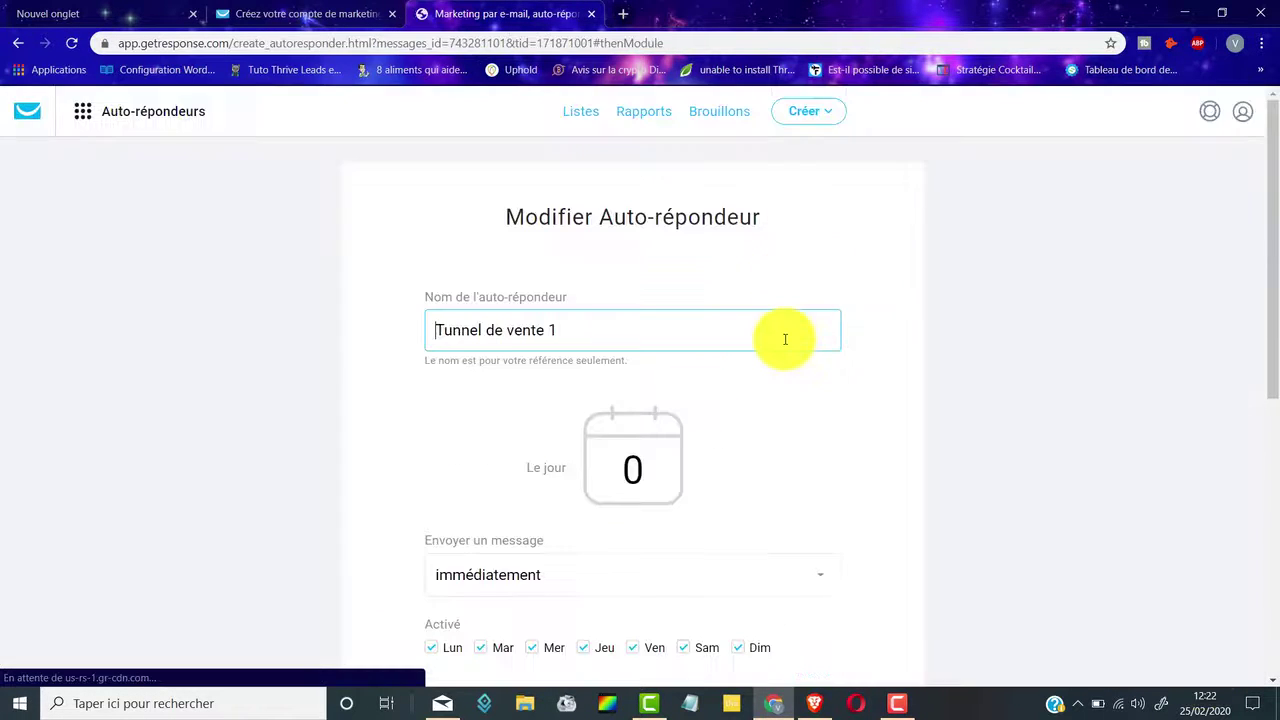
pyautogui.scroll(-2, 729, 296)
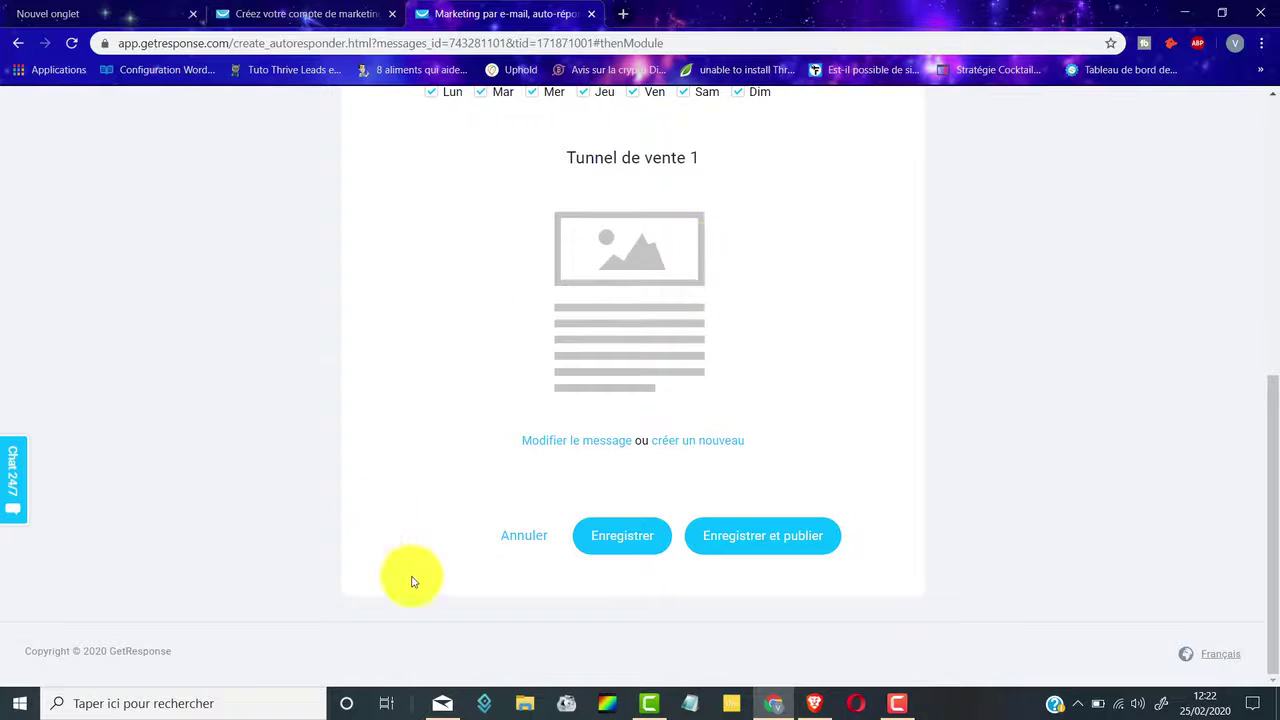
pyautogui.click(781, 540)
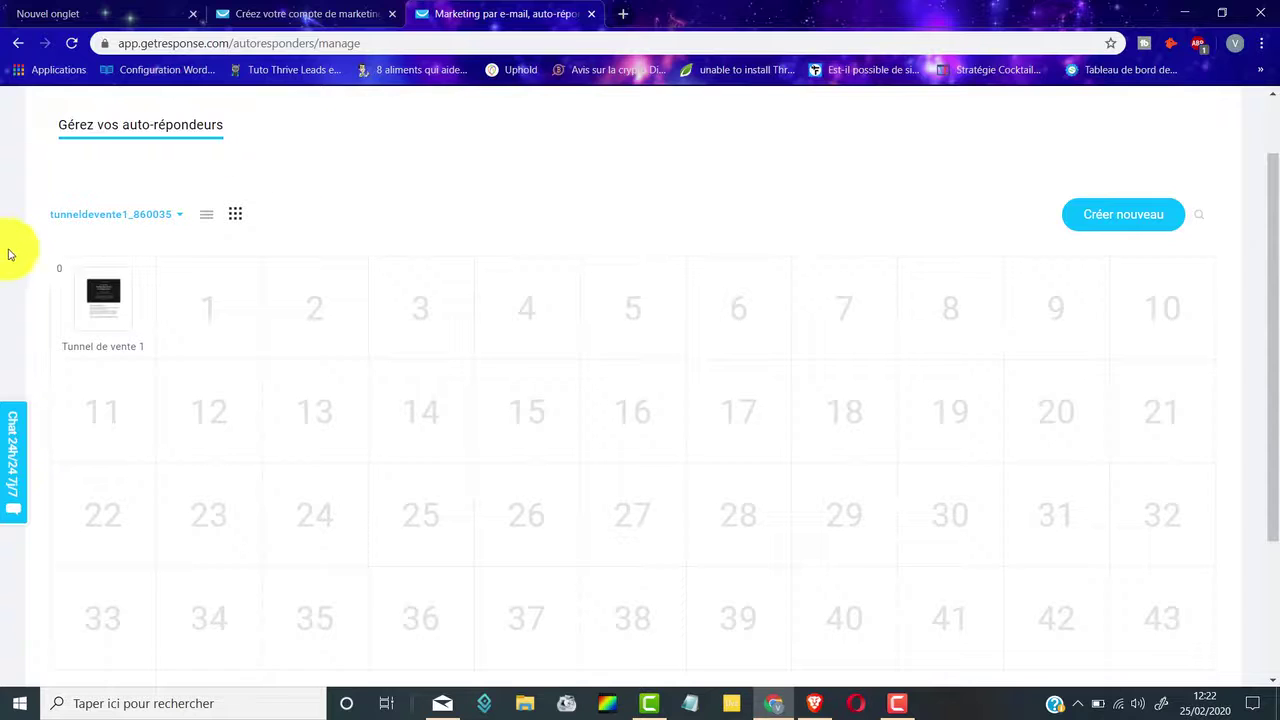
# Go from the autoresponder calendar to the Autofunnel list and open the "Tunnel de vente 1" funnel
pyautogui.scroll(-1, 263, 237)
pyautogui.moveTo(213, 243)
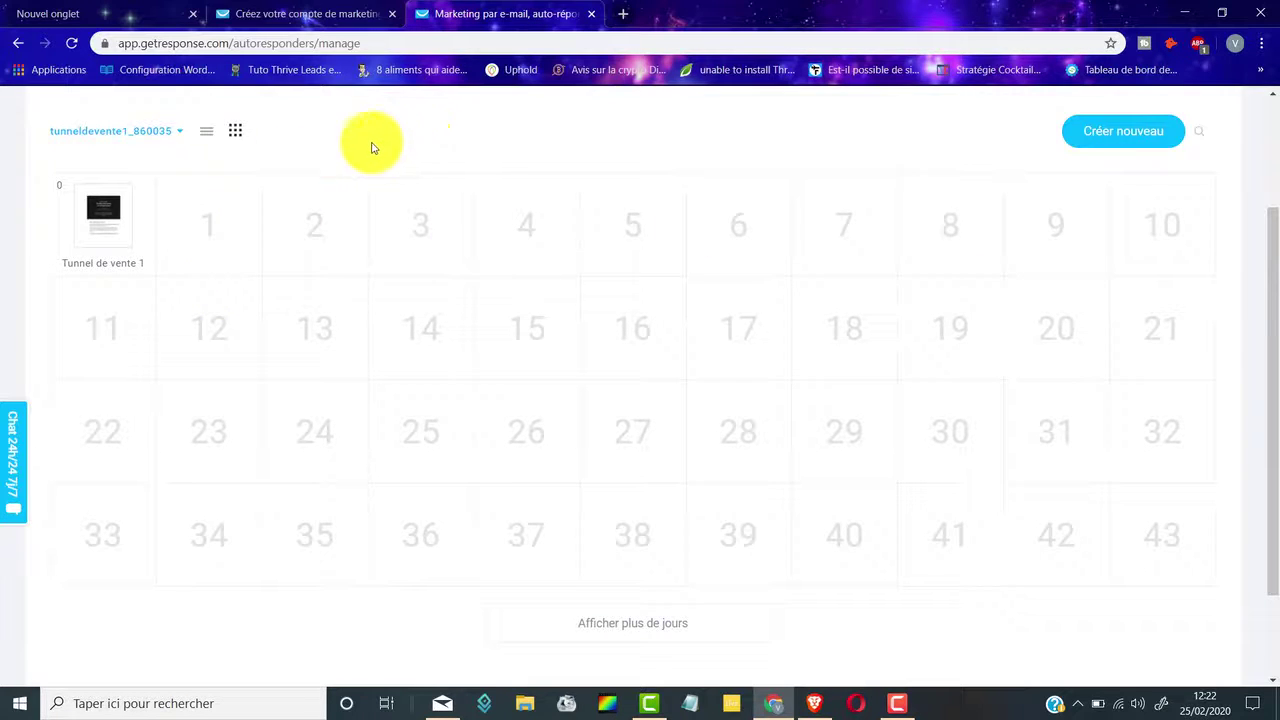
pyautogui.moveTo(90, 208)
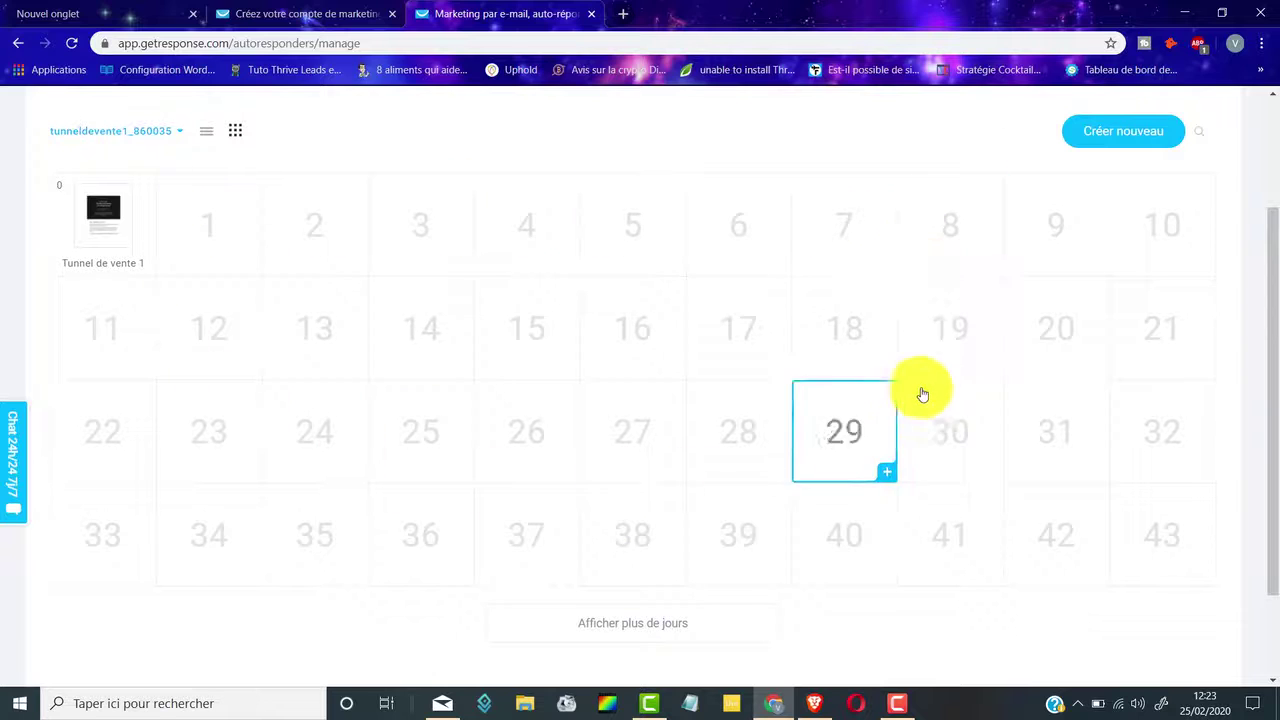
pyautogui.scroll(2, 274, 417)
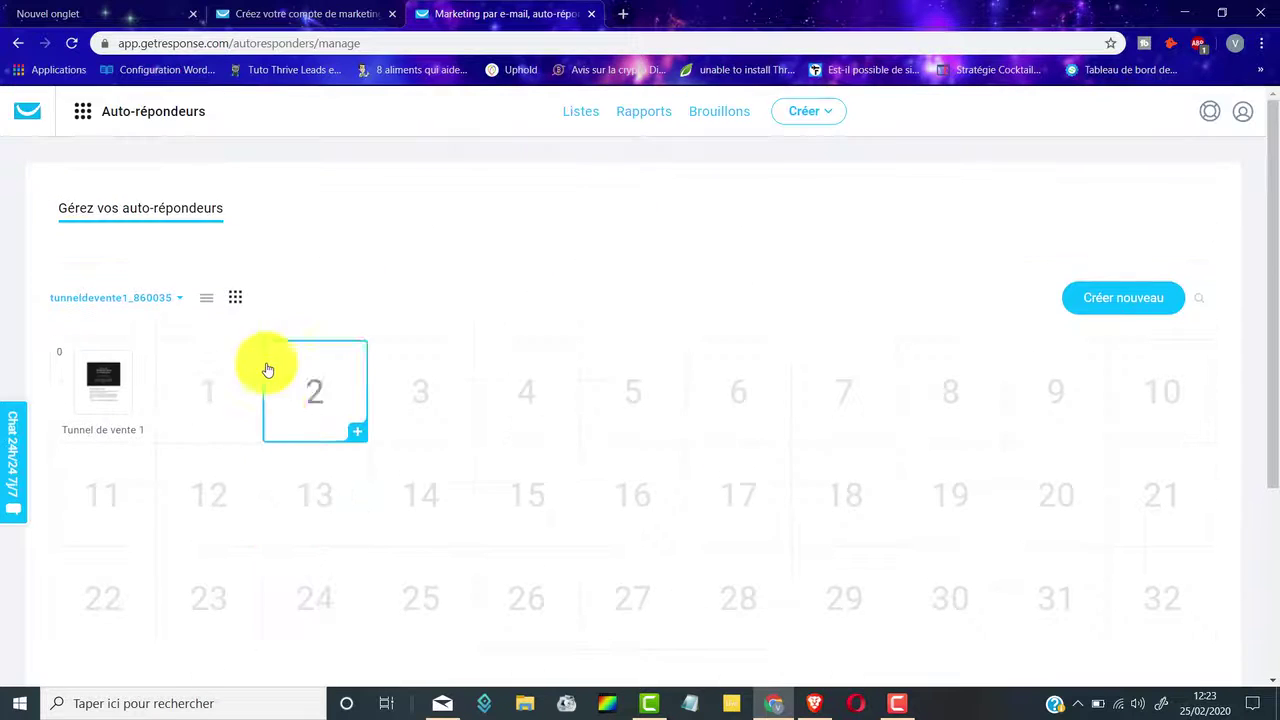
pyautogui.click(82, 115)
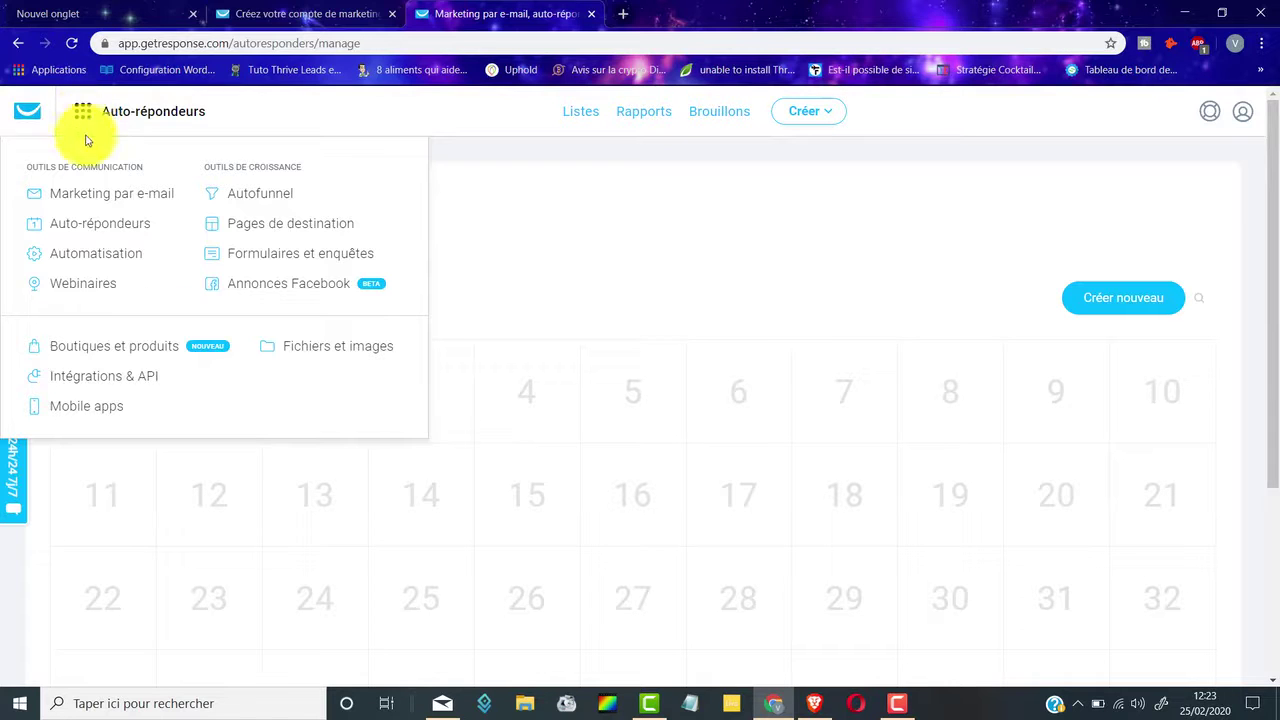
pyautogui.click(279, 199)
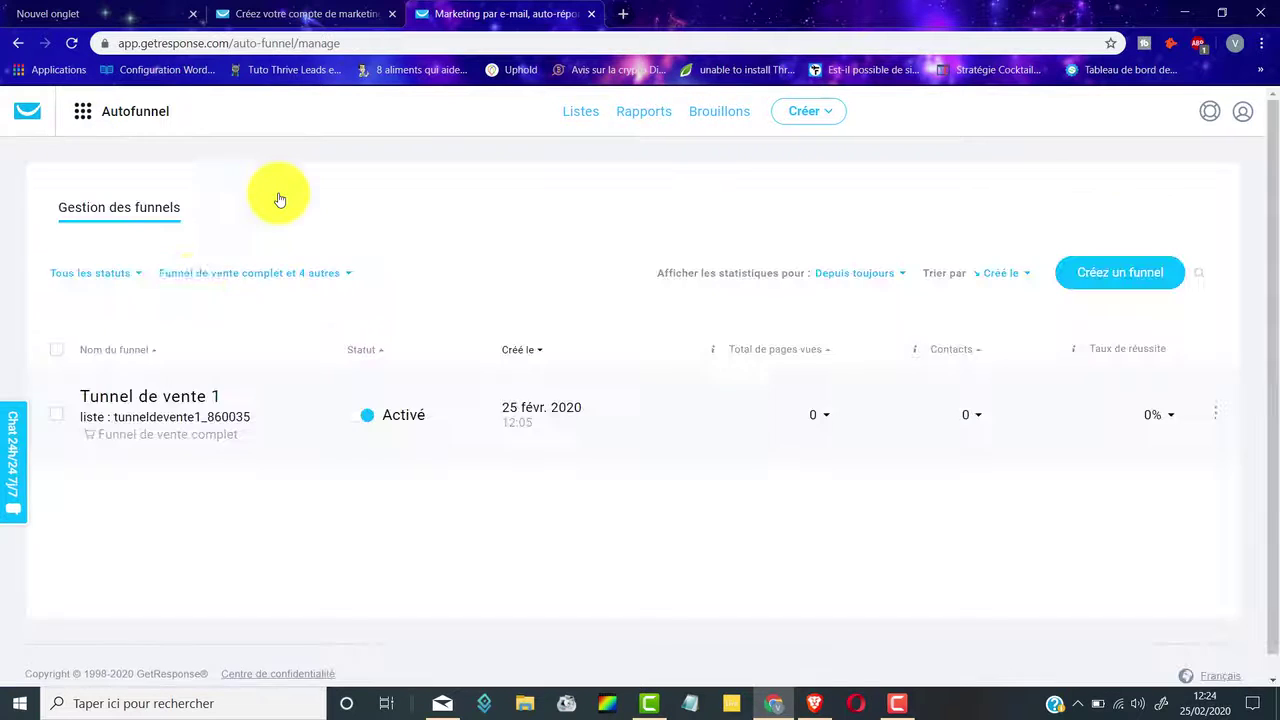
pyautogui.click(173, 399)
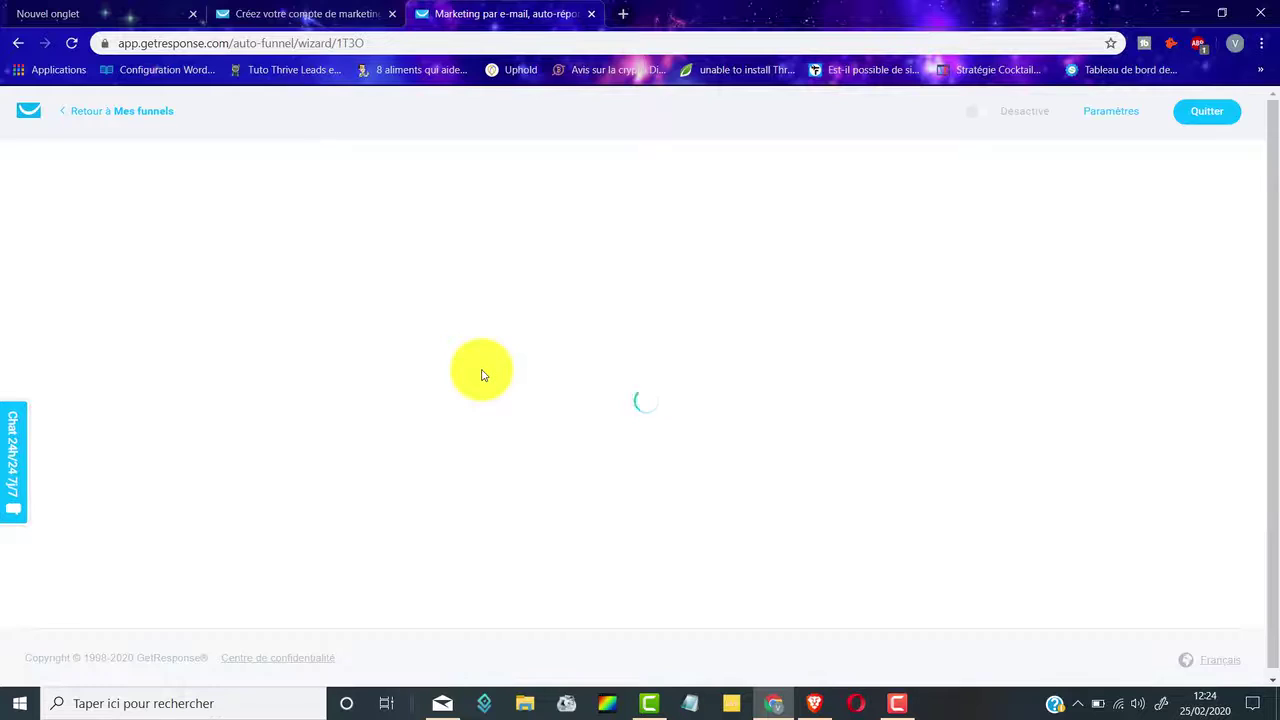
# Examine the funnel's stages, from the capture page and autoresponder to the sales page, order form, upsell and confirmation
pyautogui.scroll(-2, 505, 360)
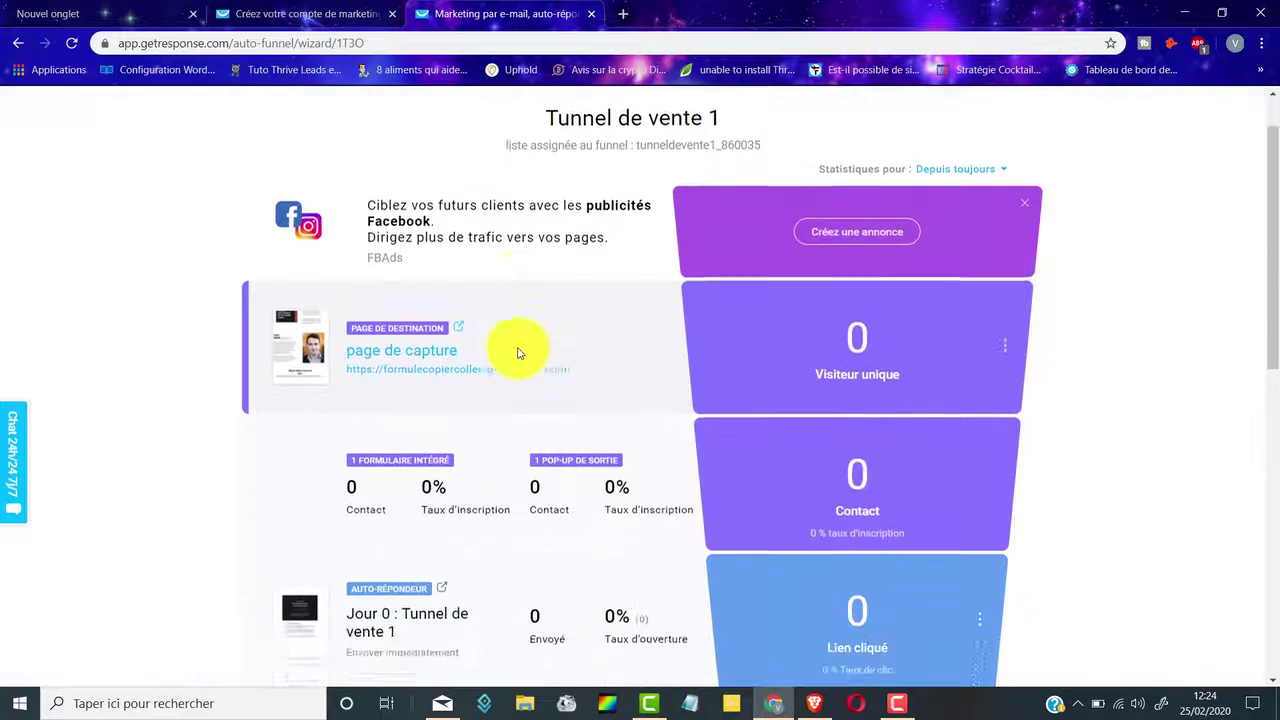
pyautogui.scroll(1, 540, 340)
pyautogui.scroll(-3, 563, 330)
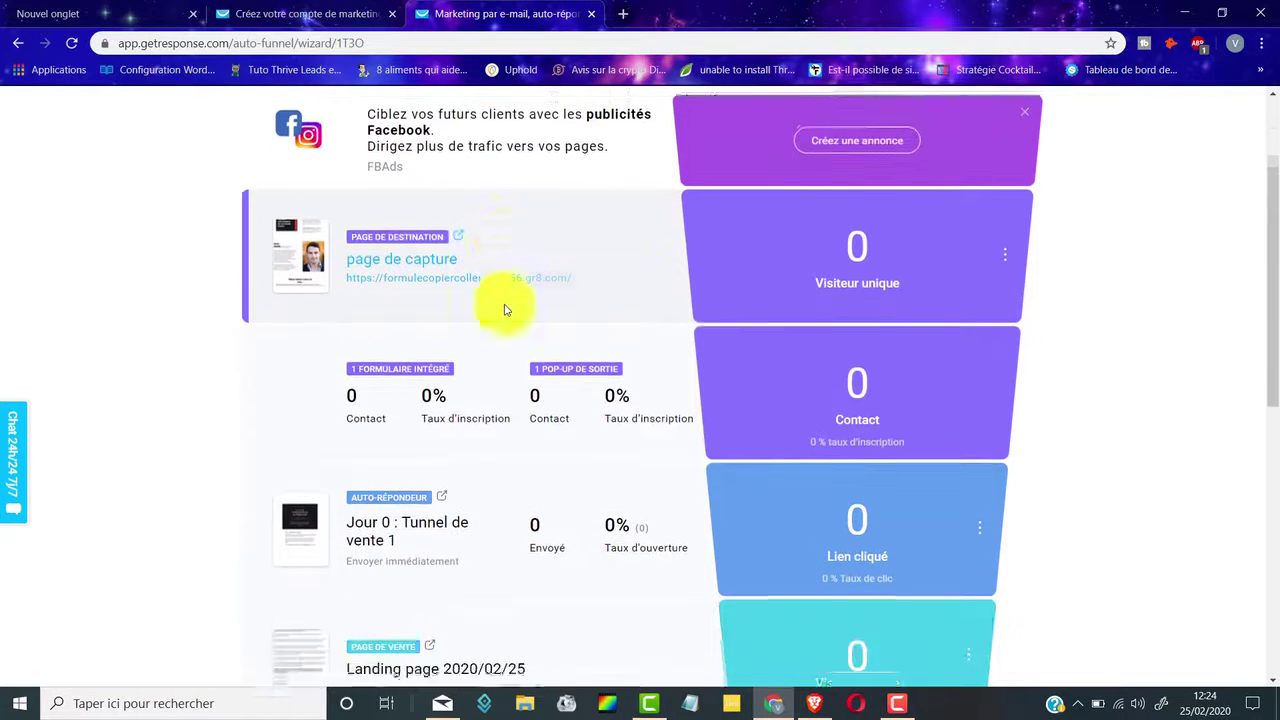
pyautogui.scroll(-1, 610, 258)
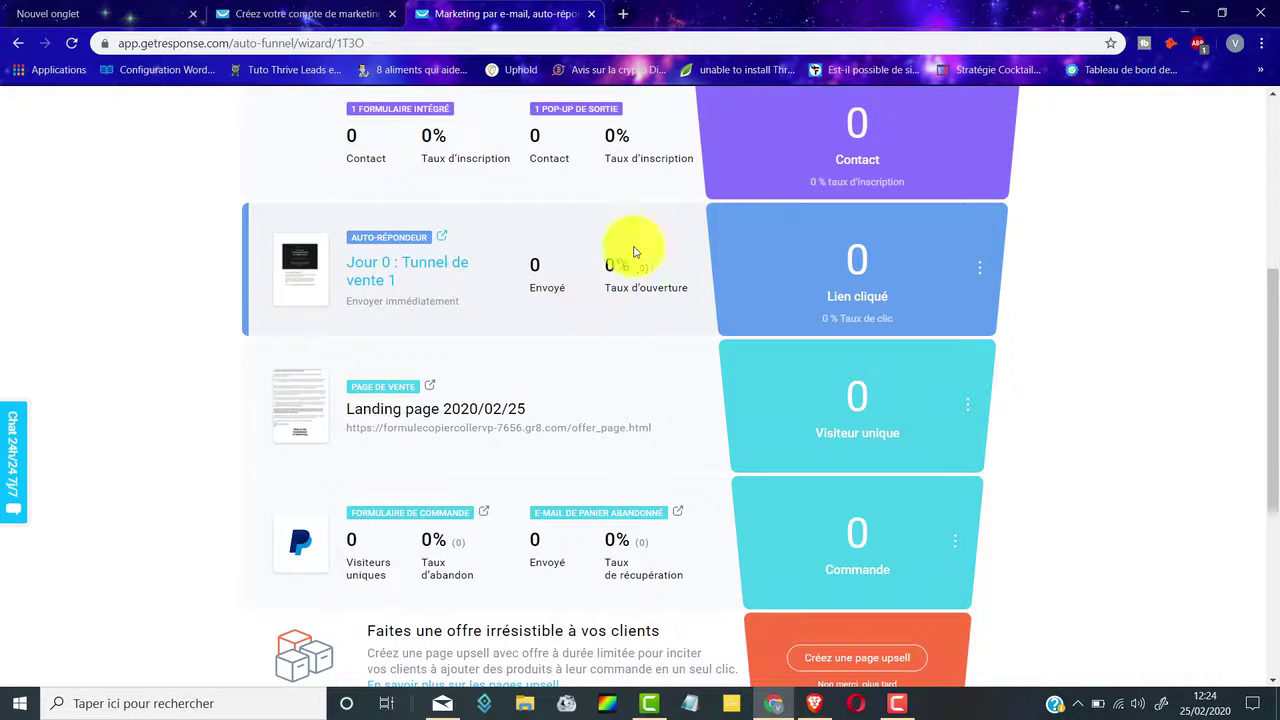
pyautogui.scroll(-2, 614, 250)
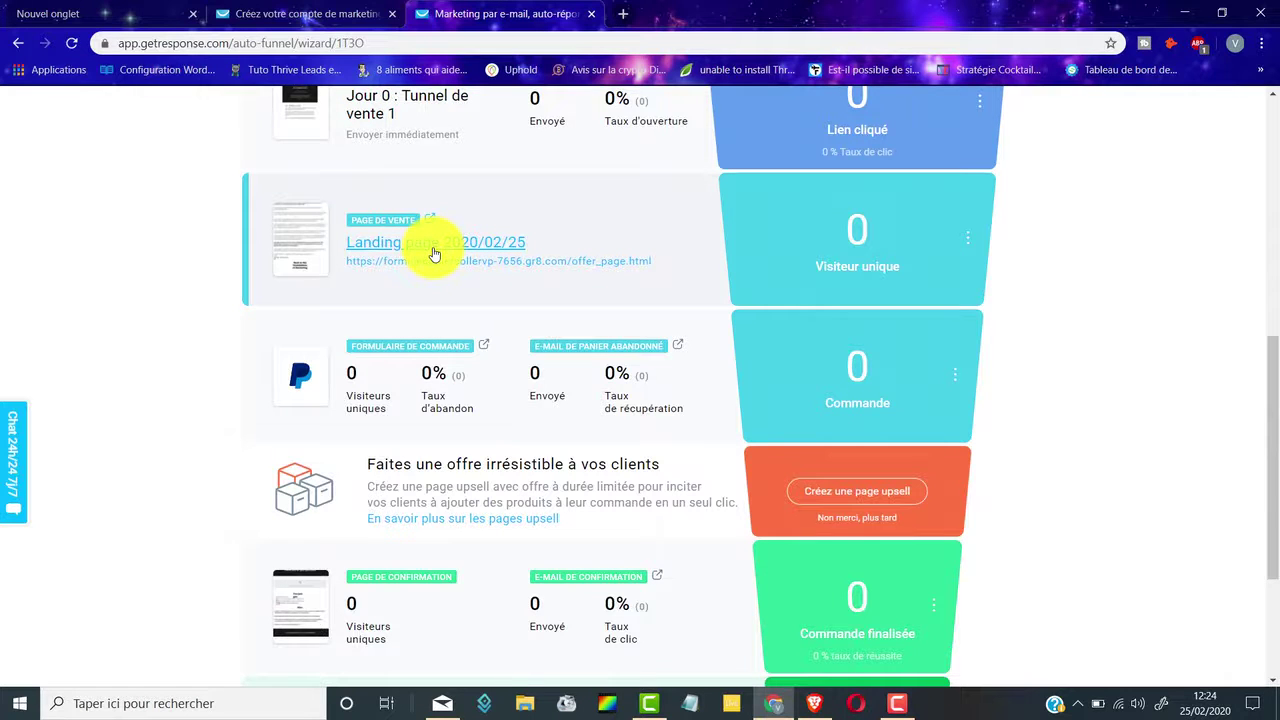
pyautogui.scroll(3, 434, 252)
pyautogui.scroll(-2, 434, 251)
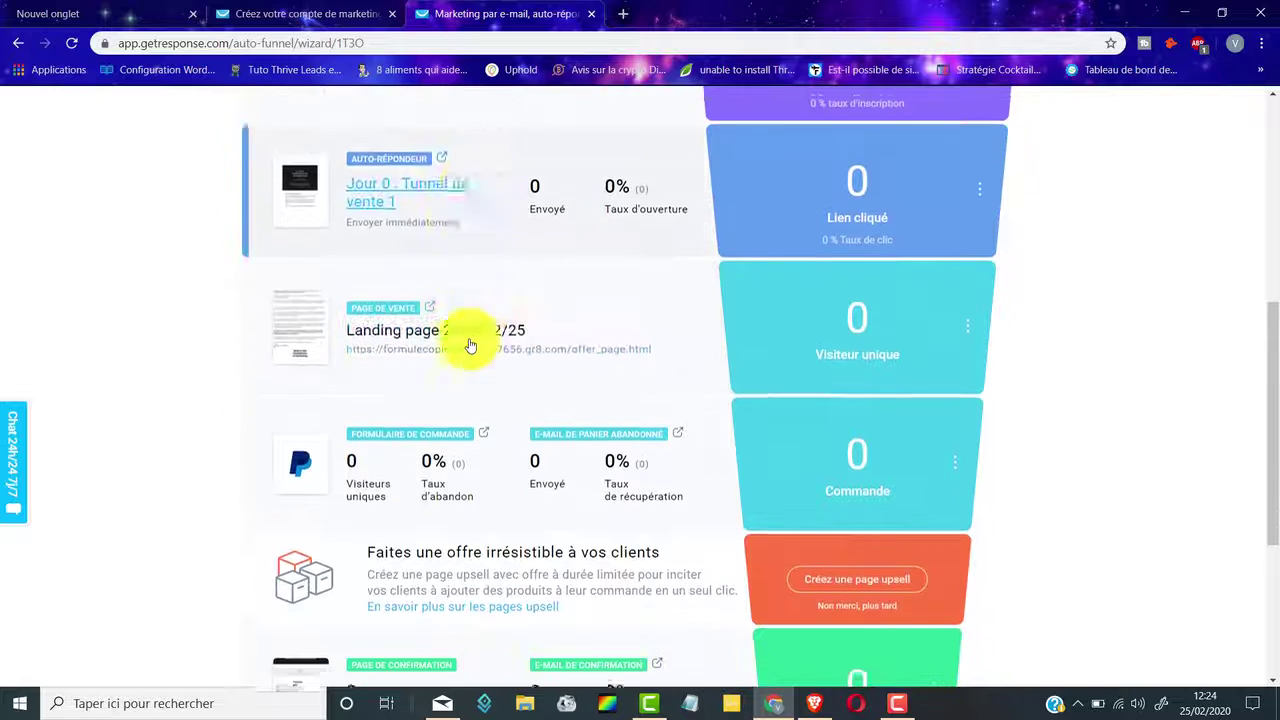
pyautogui.scroll(-1, 575, 343)
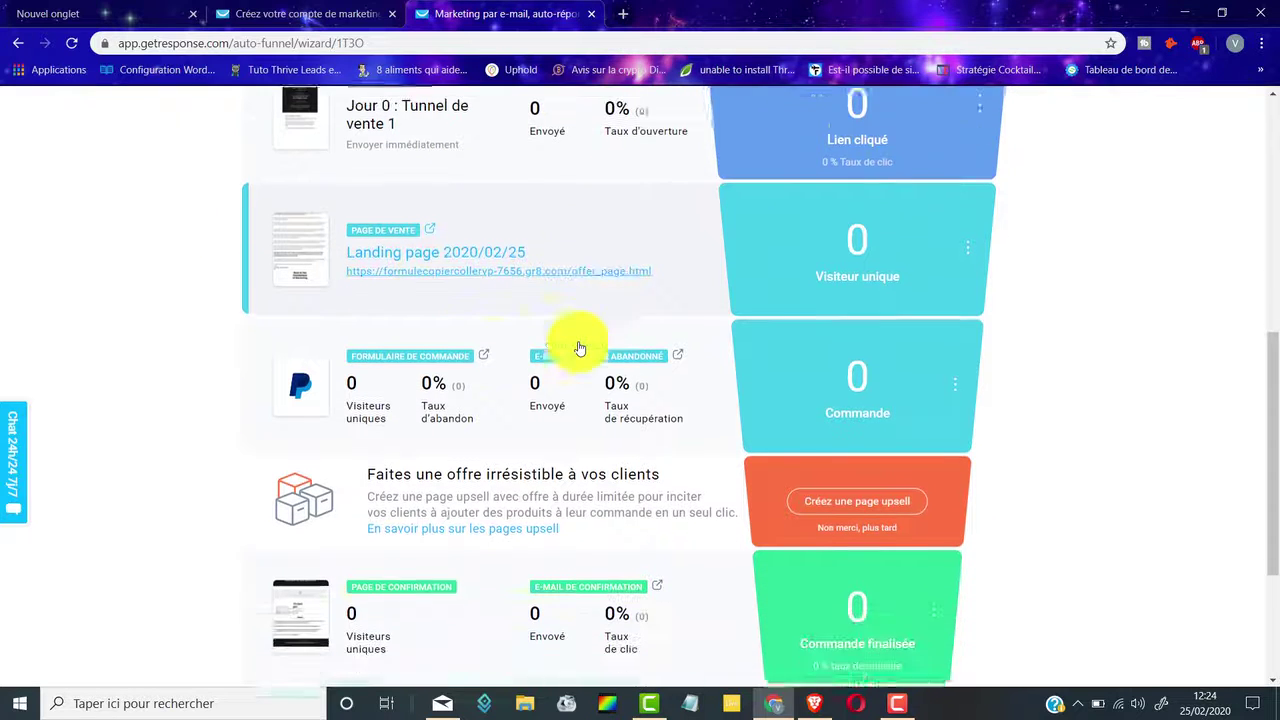
# Open the "Landing page 2020/02/25" sales page in the editor and examine its content, including the product offer, testimonials and guarantee
pyautogui.click(443, 244)
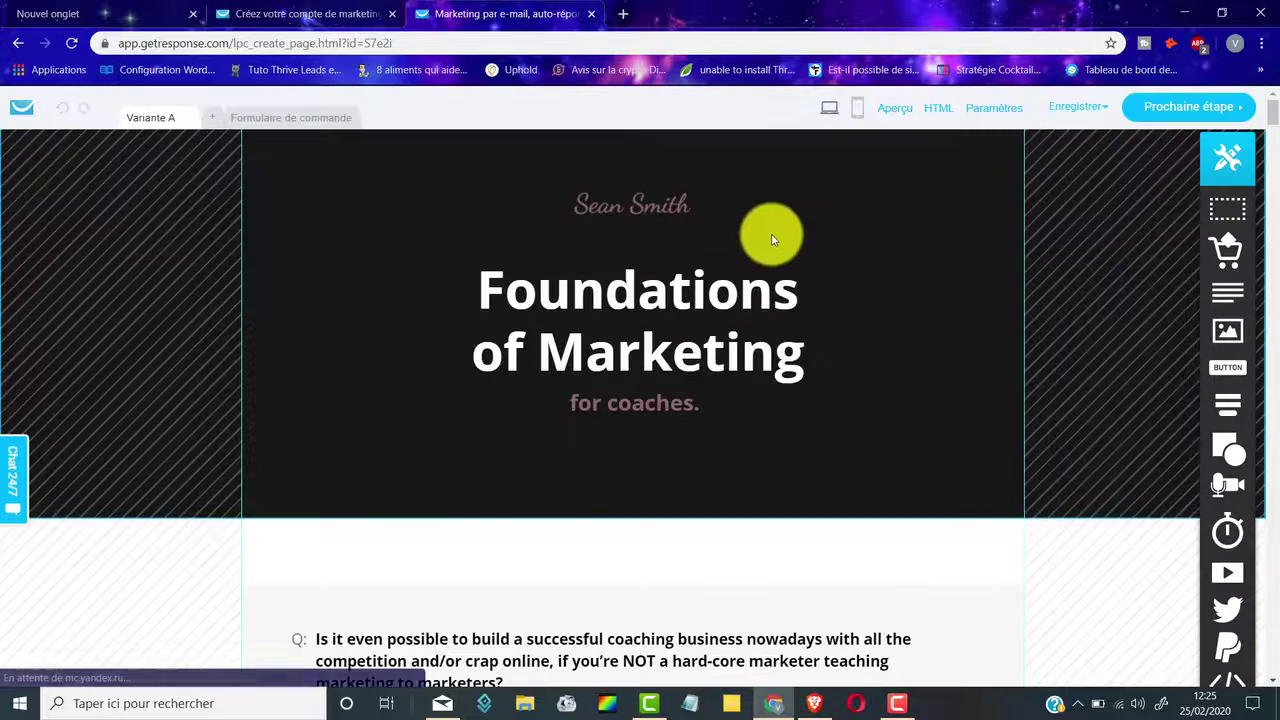
pyautogui.scroll(-4, 771, 236)
pyautogui.scroll(-15, 771, 243)
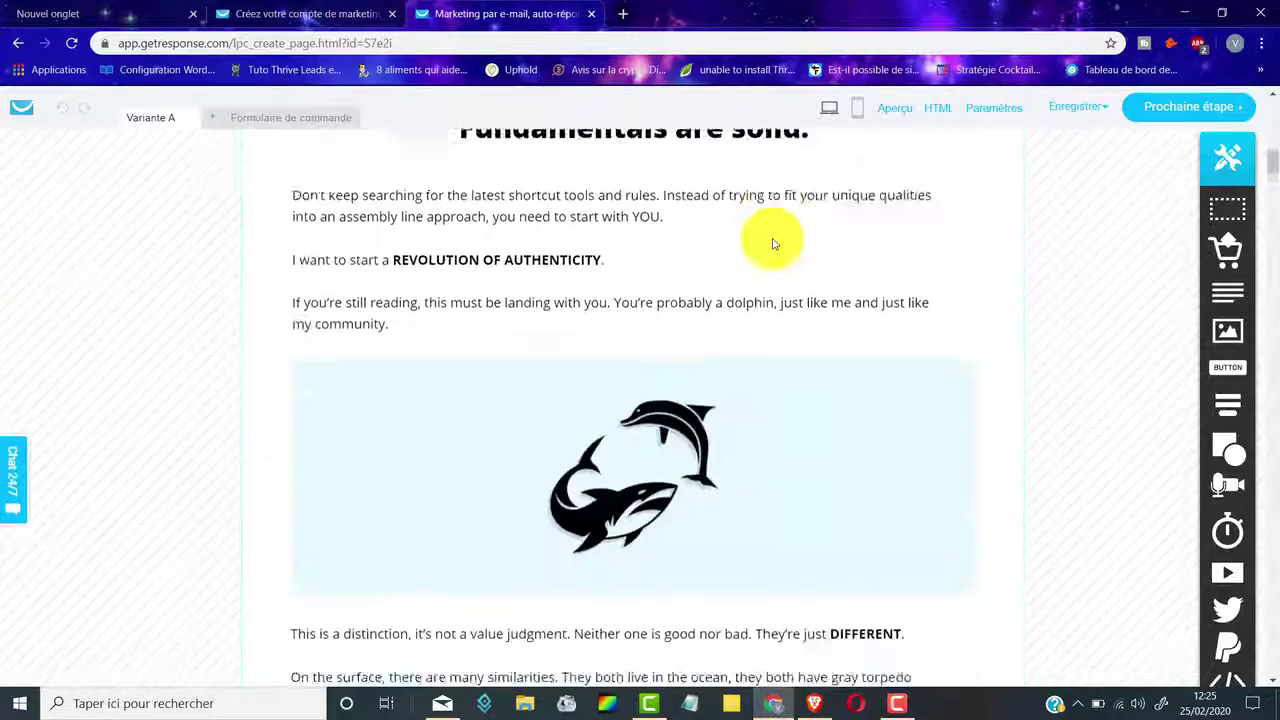
pyautogui.scroll(-20, 620, 248)
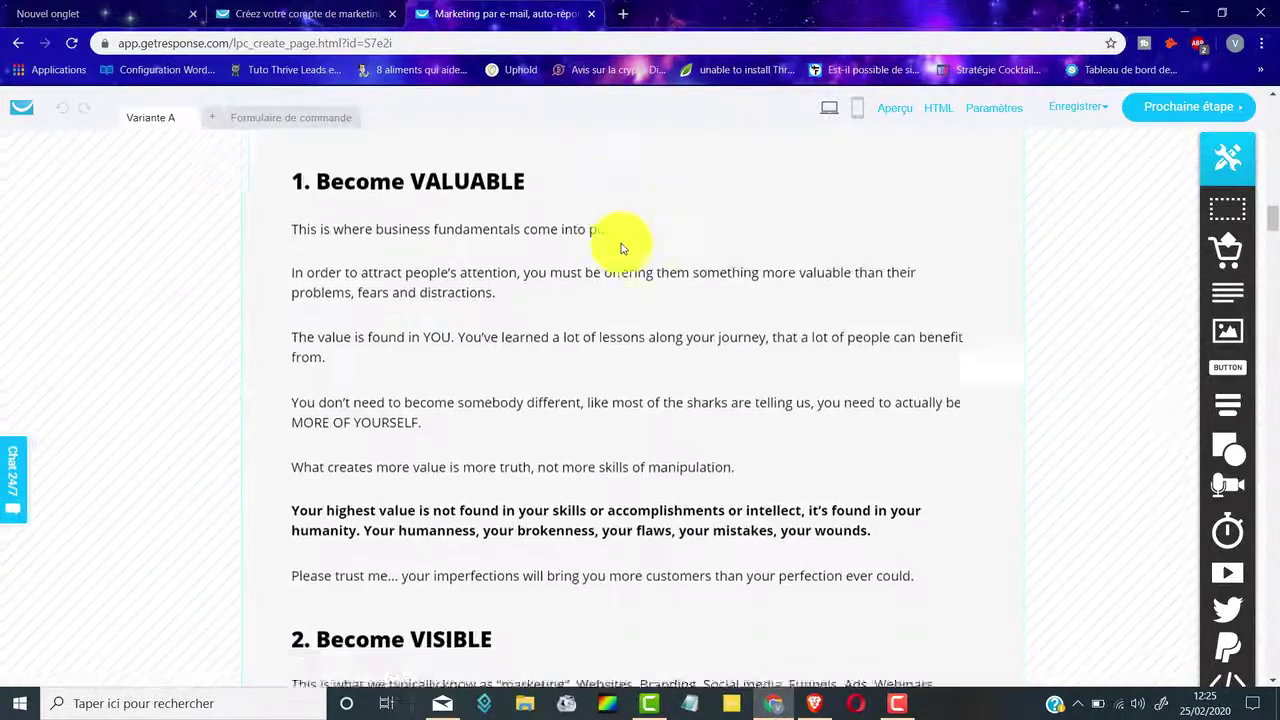
pyautogui.scroll(-6, 620, 248)
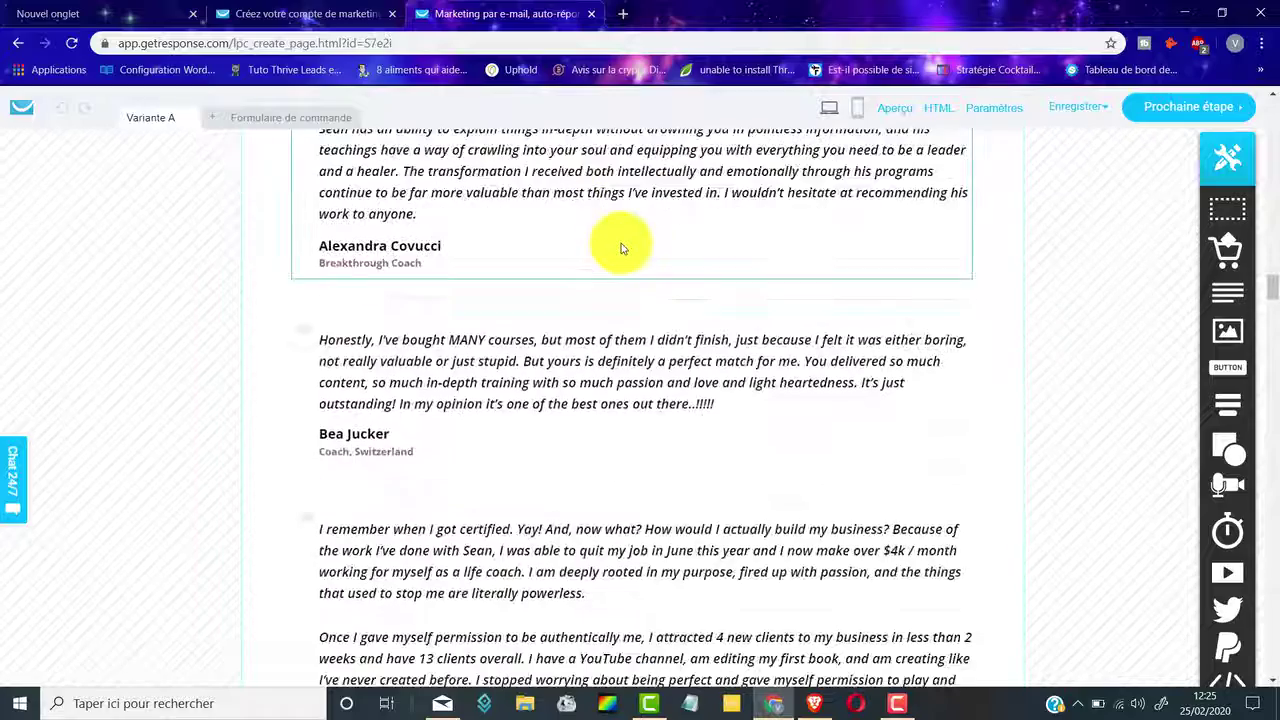
pyautogui.scroll(-20, 620, 248)
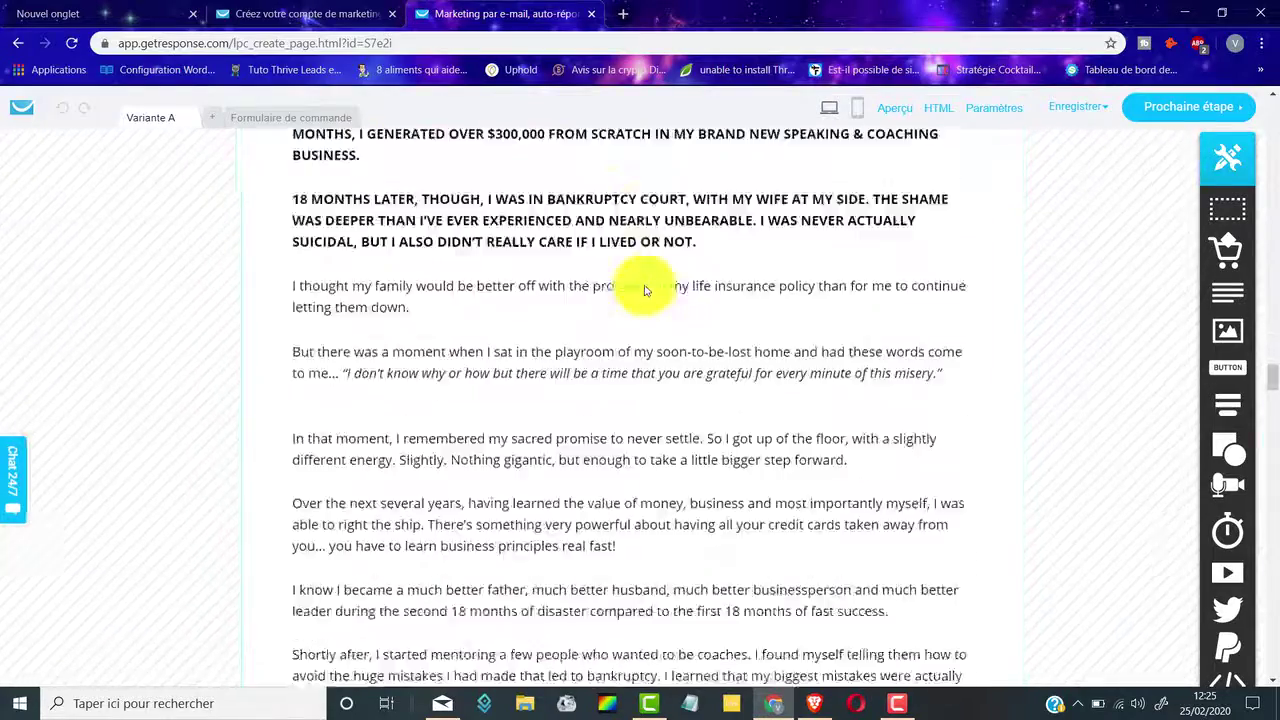
pyautogui.scroll(-20, 680, 310)
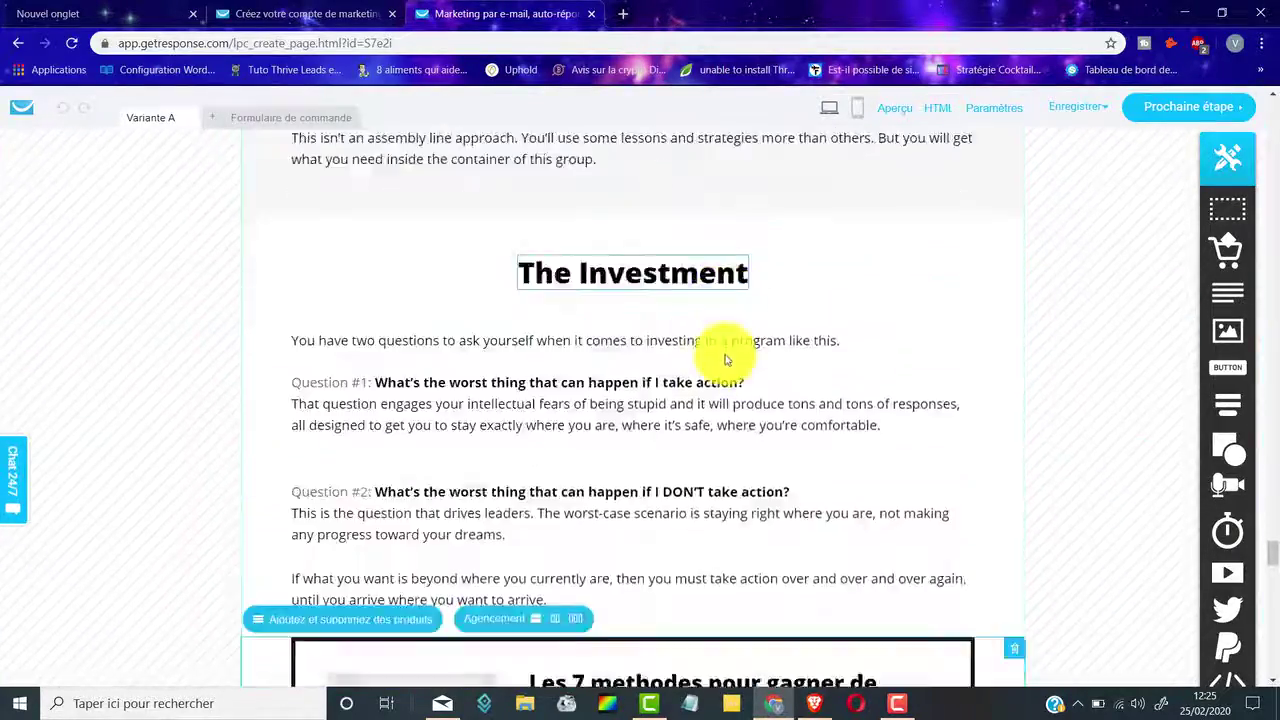
pyautogui.scroll(-10, 728, 365)
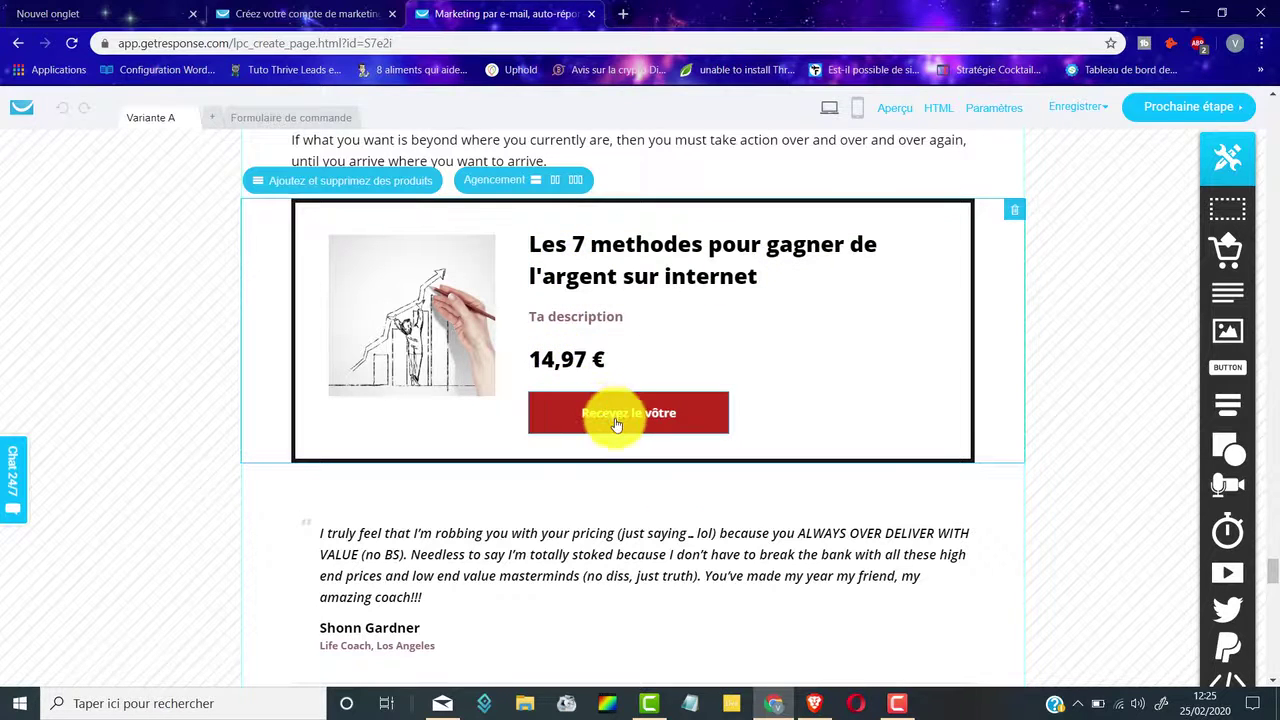
pyautogui.scroll(-1, 635, 420)
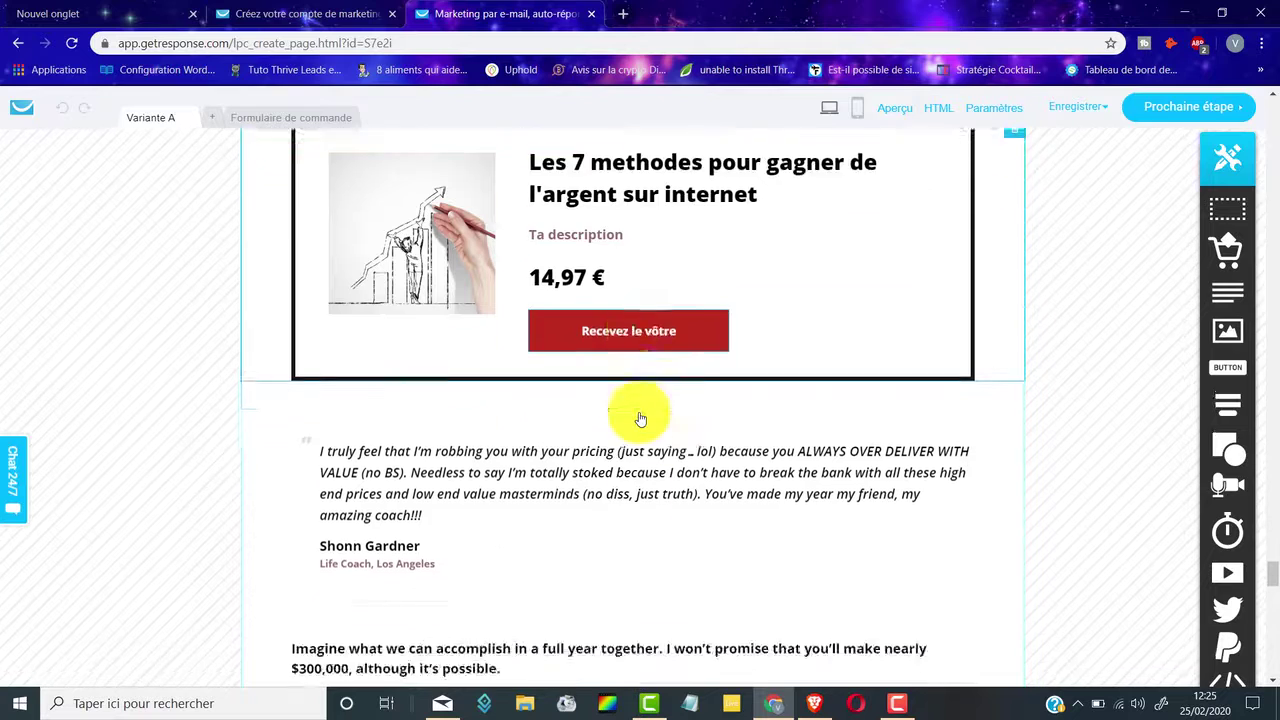
pyautogui.scroll(-7, 638, 418)
pyautogui.scroll(6, 628, 420)
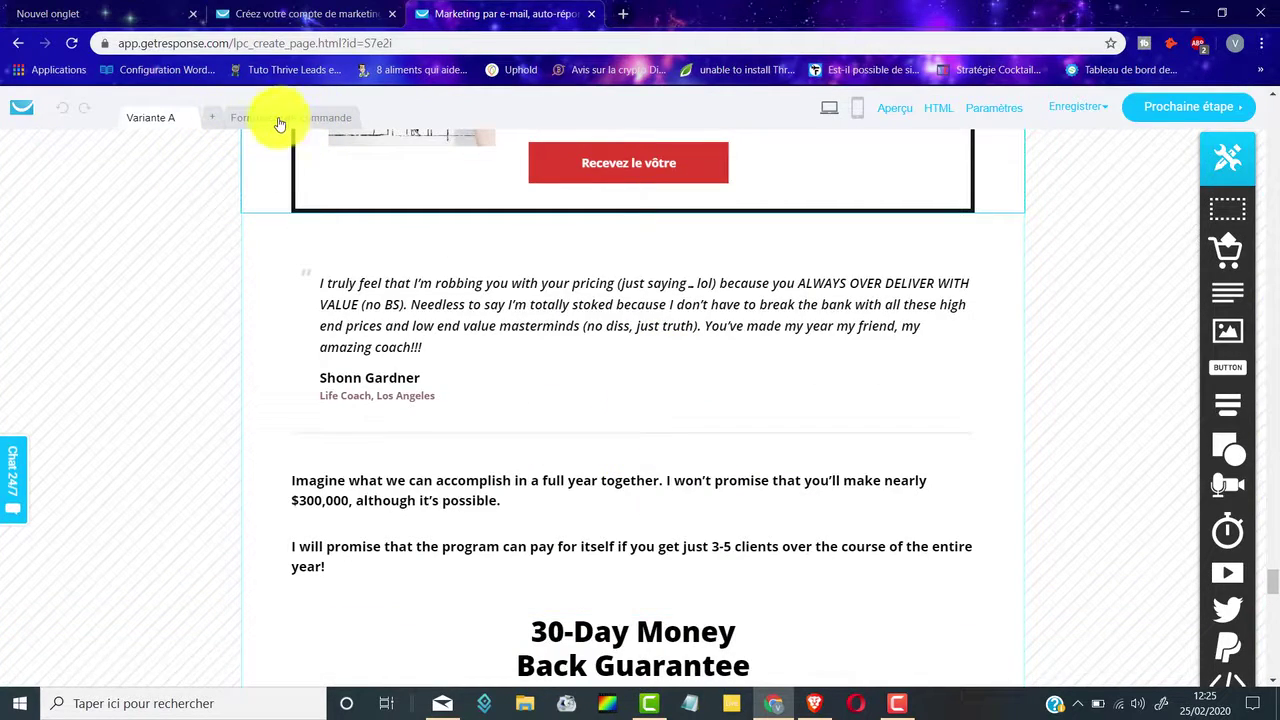
pyautogui.scroll(2, 650, 207)
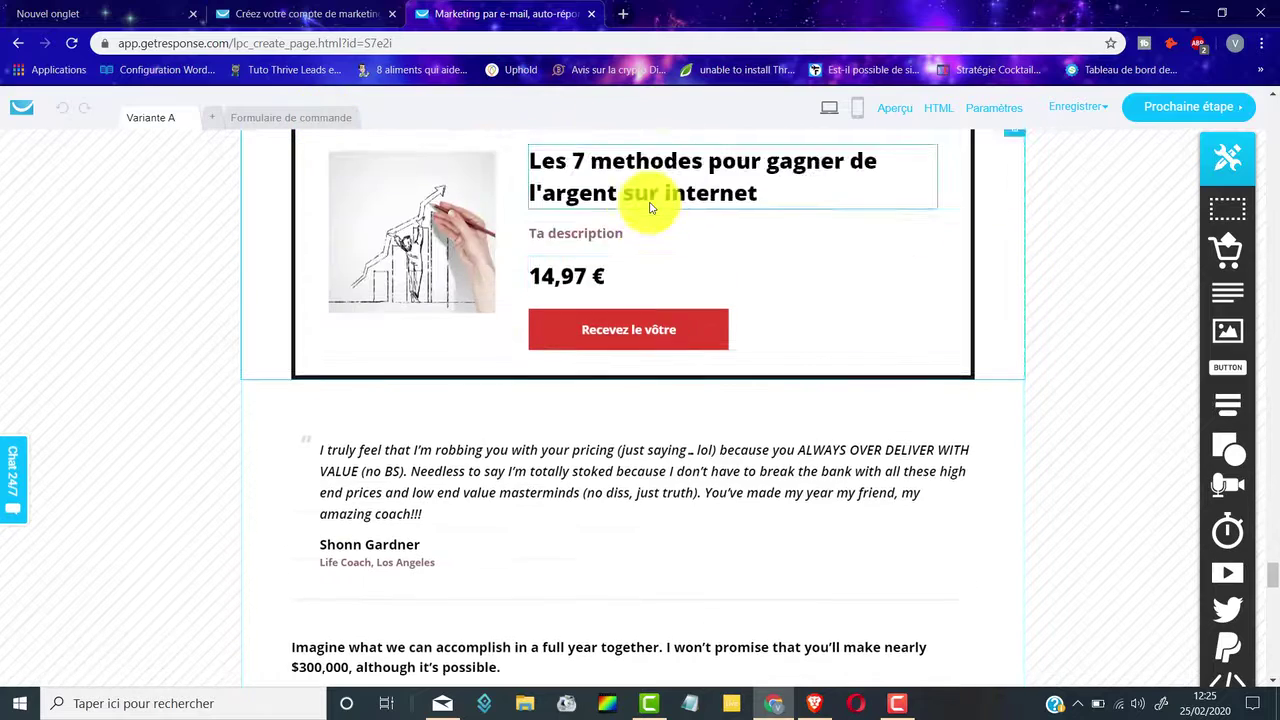
# Switch to the order form and examine its contact, billing address and product sections
pyautogui.click(292, 120)
pyautogui.scroll(10, 740, 423)
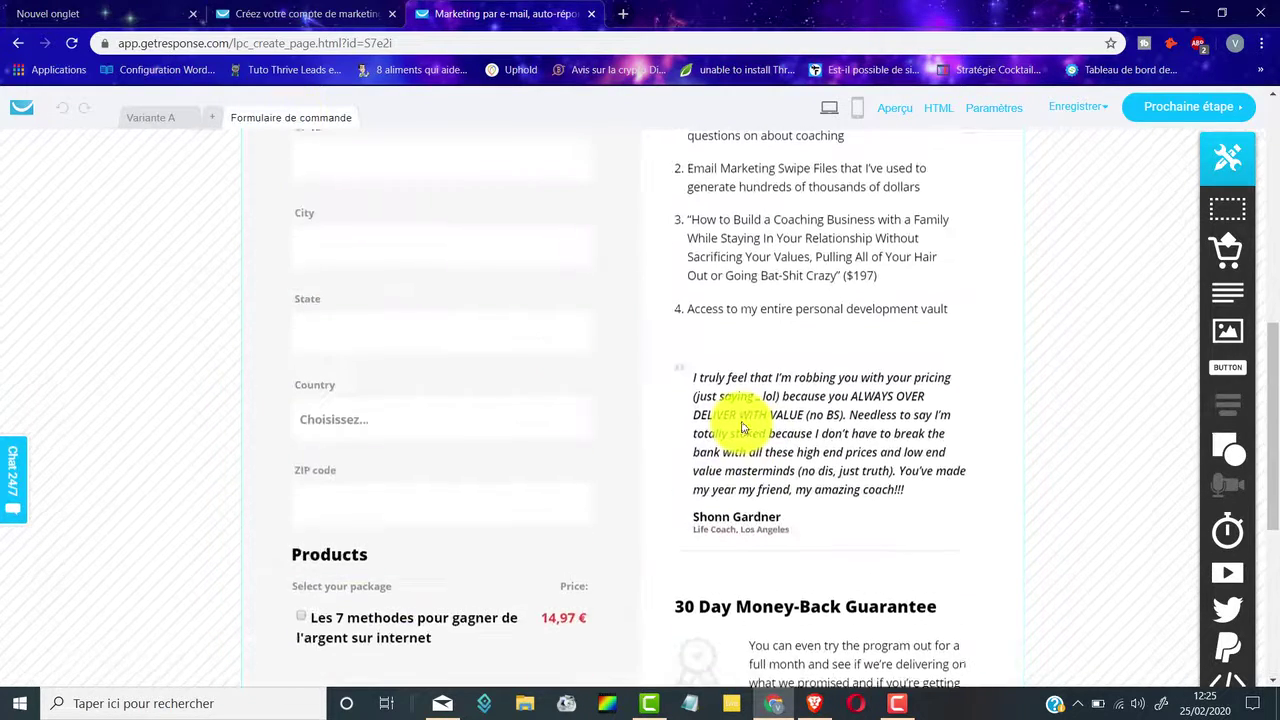
pyautogui.scroll(3, 507, 421)
pyautogui.scroll(-8, 580, 437)
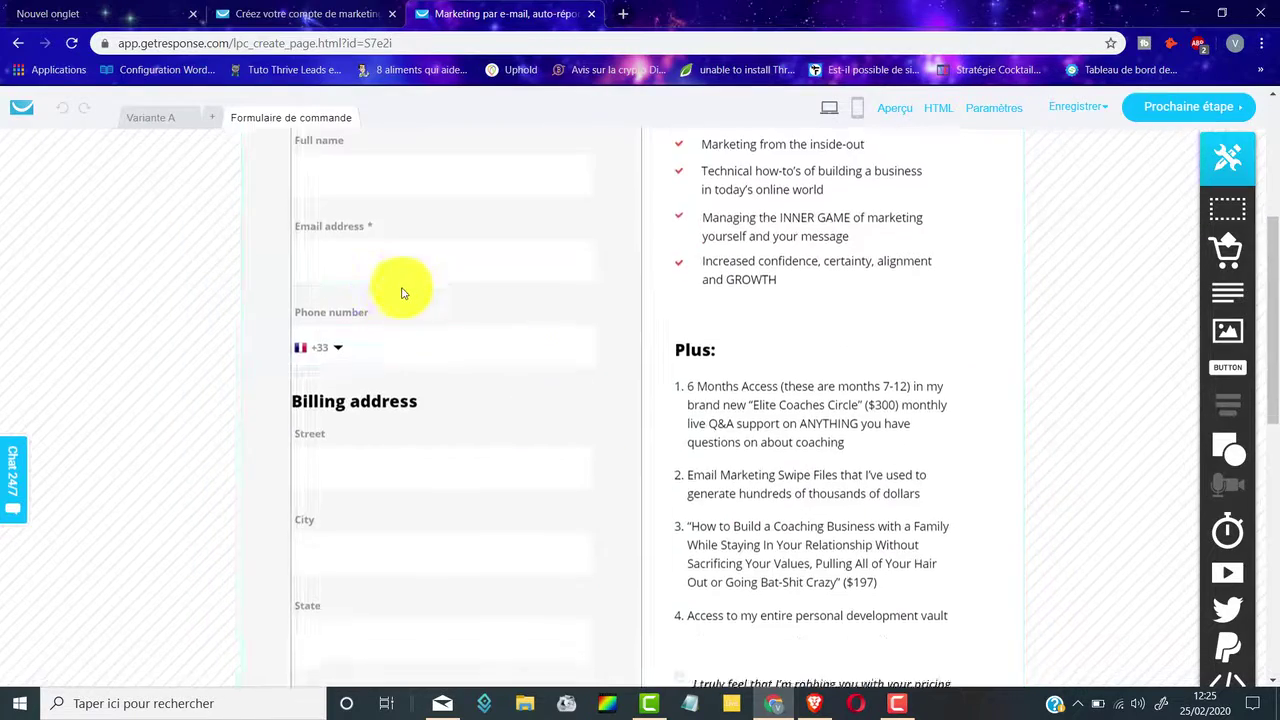
pyautogui.scroll(-3, 401, 293)
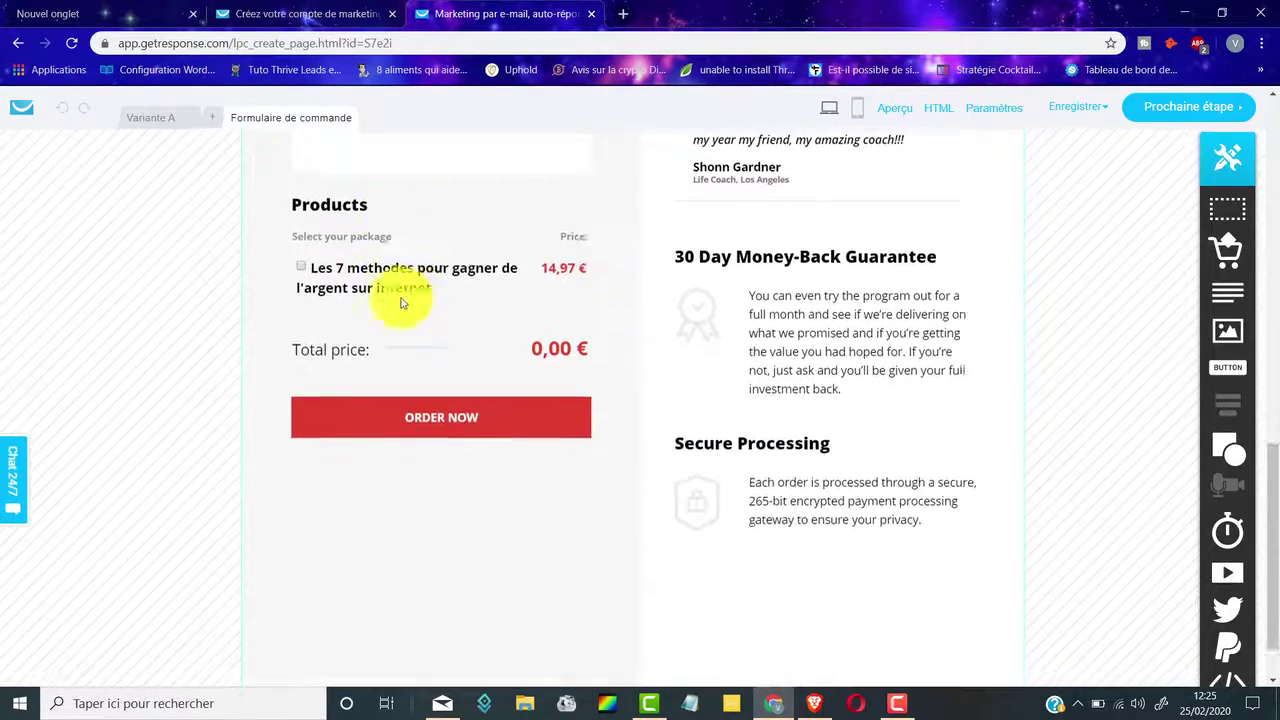
# Replace the order form's "ORDER NOW" button text with "Acheter"
pyautogui.click(445, 417)
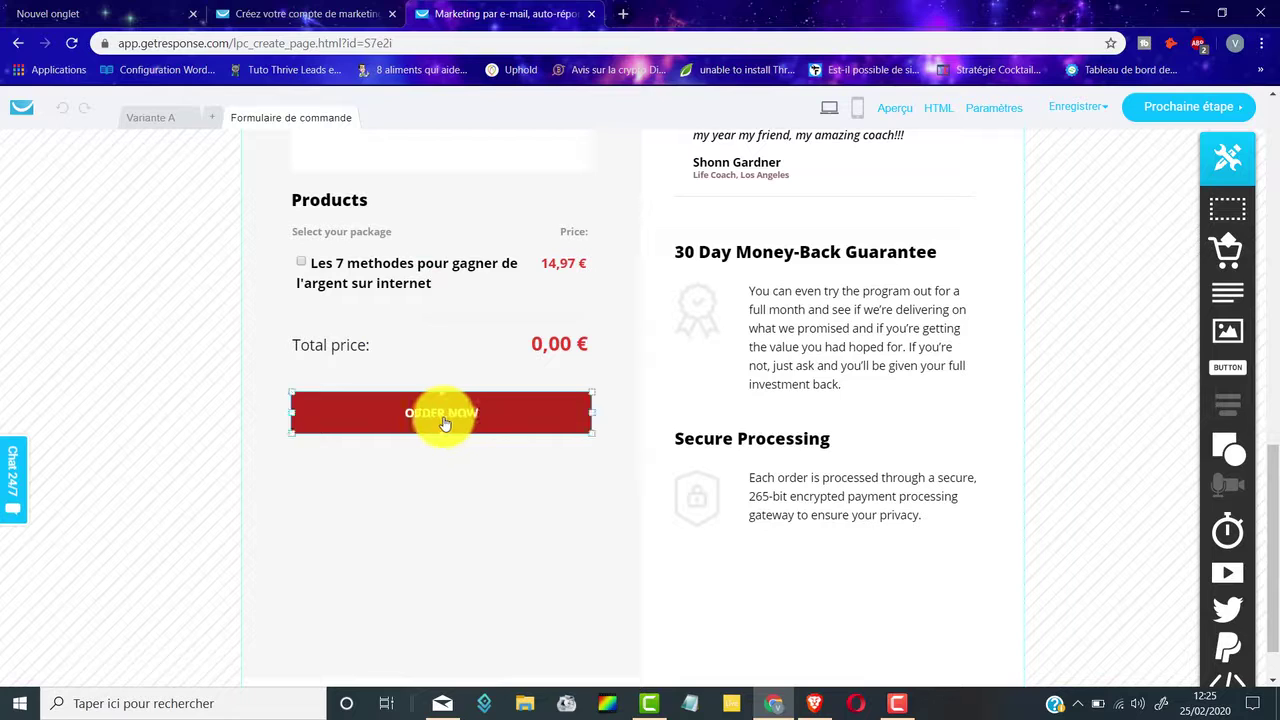
pyautogui.doubleClick(414, 419)
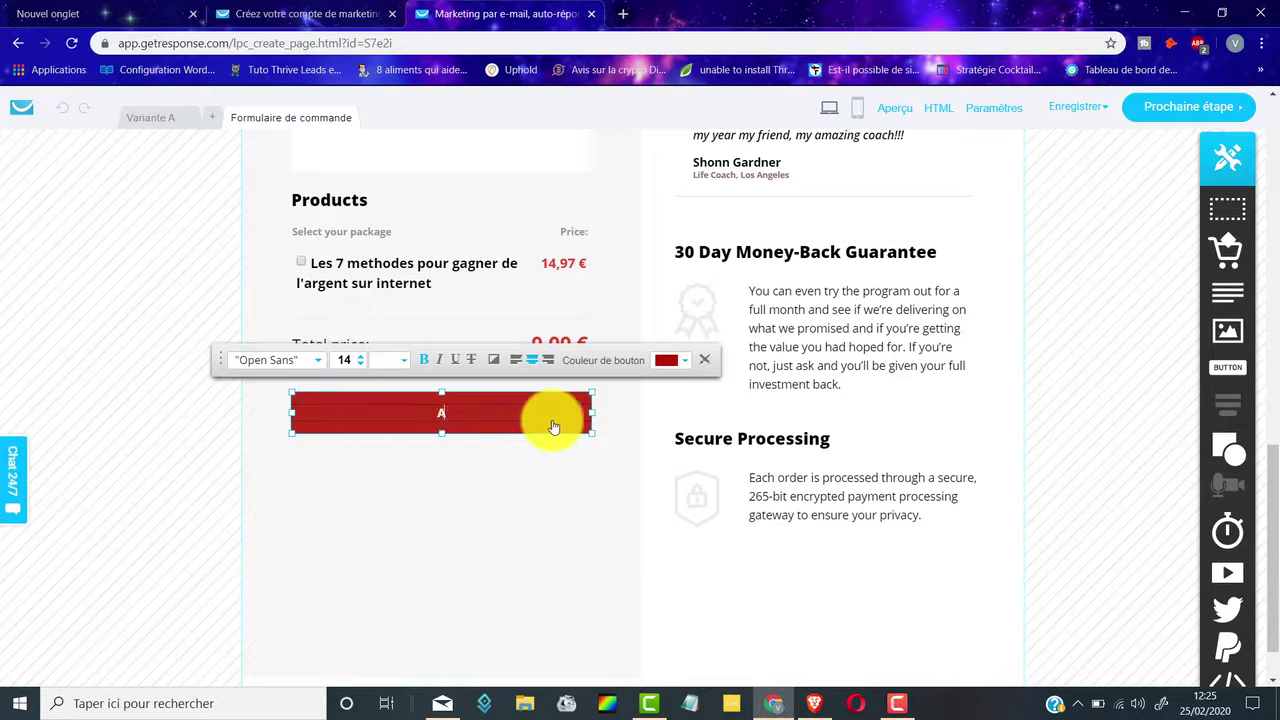
pyautogui.click(561, 458)
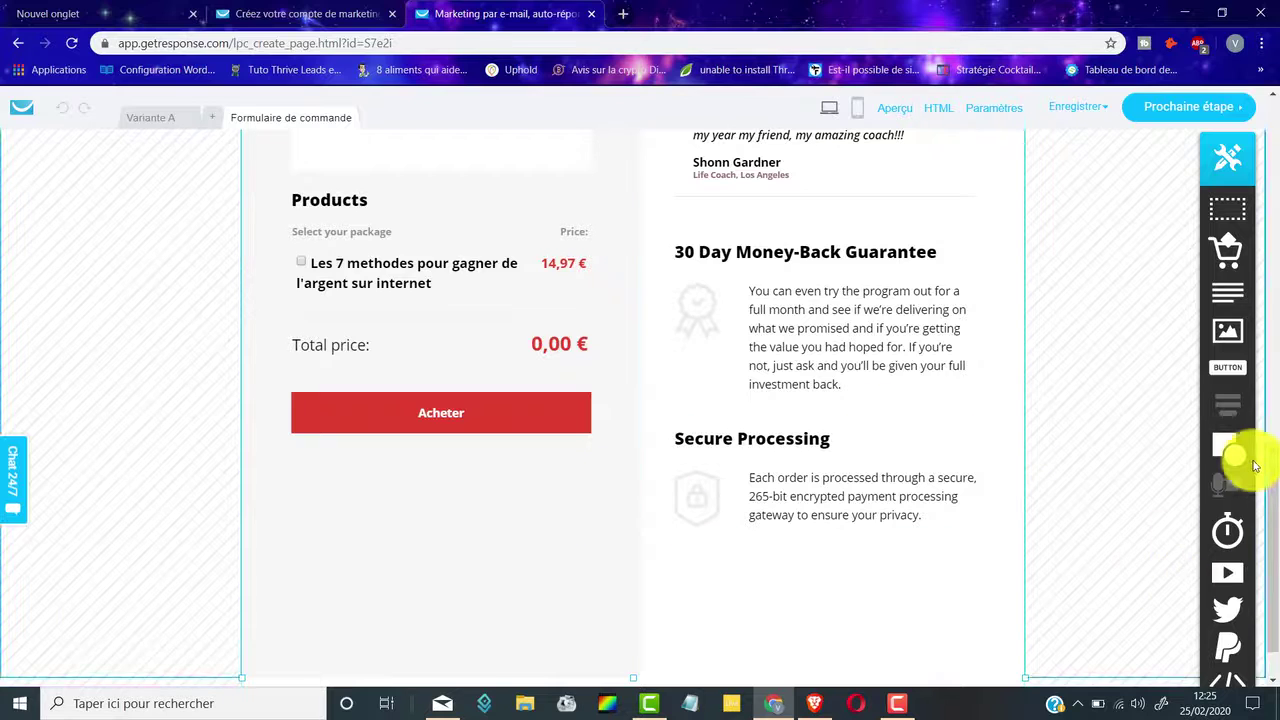
pyautogui.scroll(-1, 1237, 457)
pyautogui.scroll(1, 686, 229)
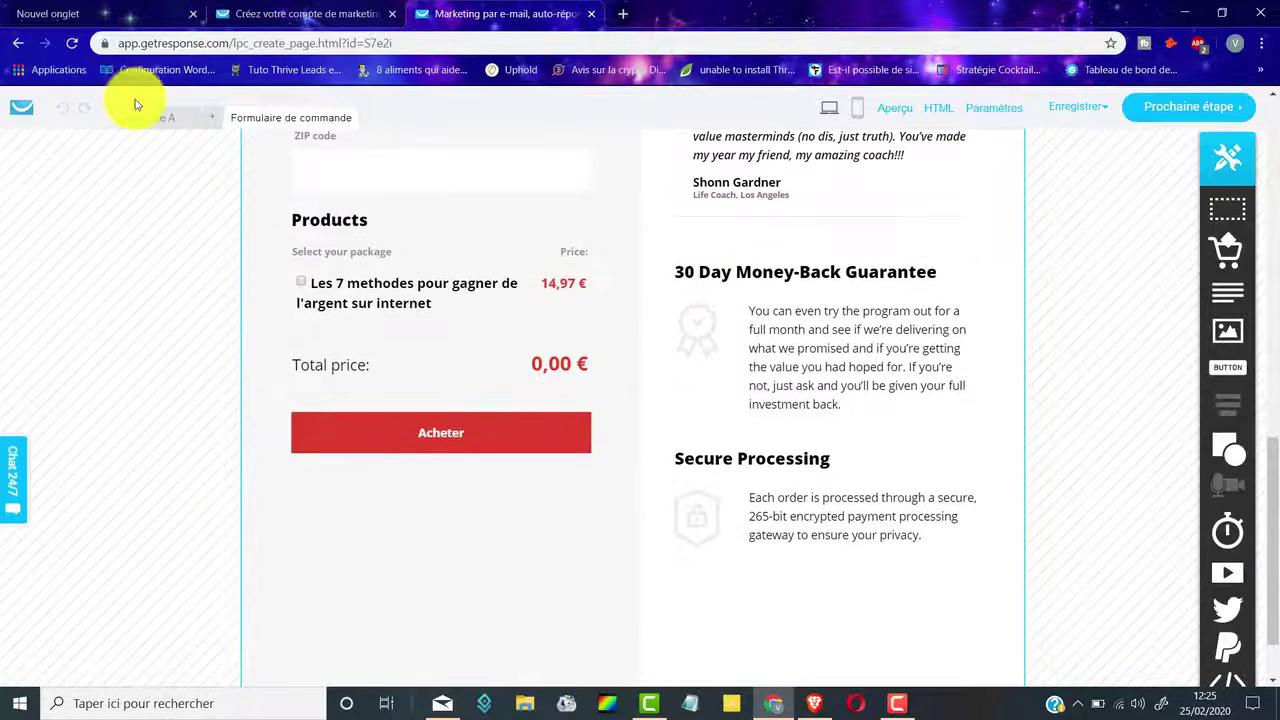
# Return to Variante A of the sales page, review its opening sections, and proceed to the page settings
pyautogui.click(160, 118)
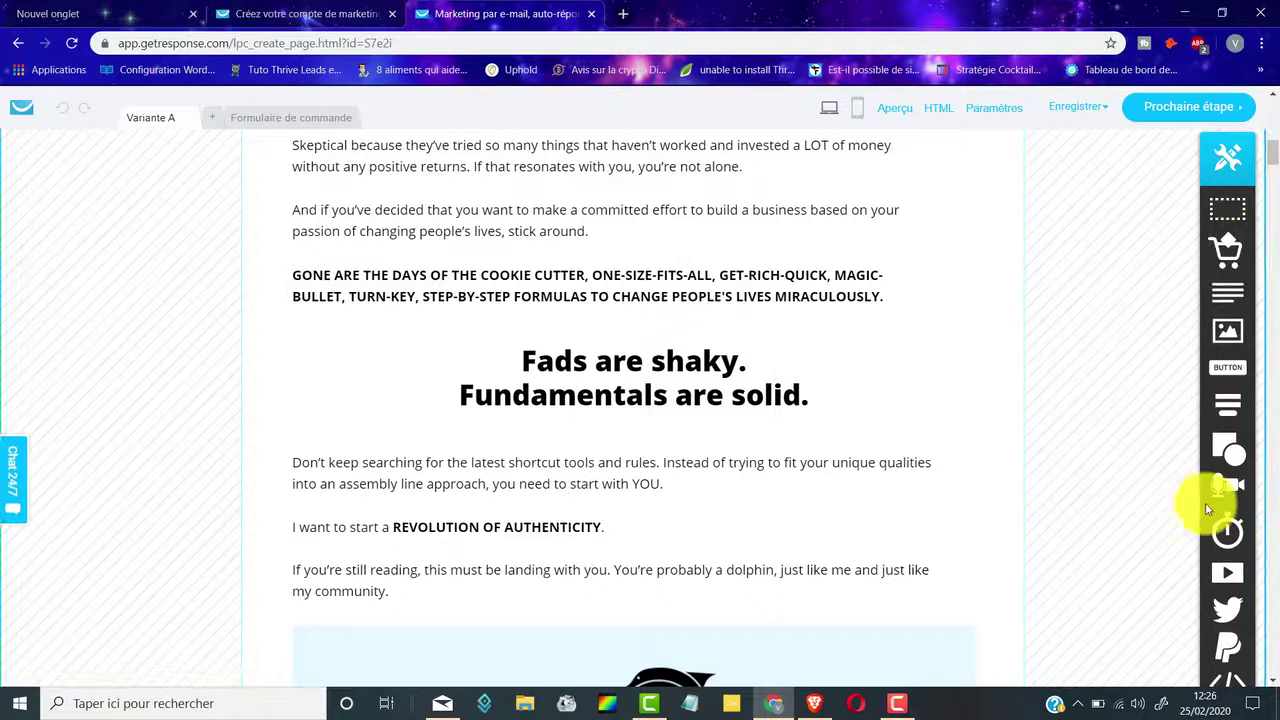
pyautogui.moveTo(1226, 645)
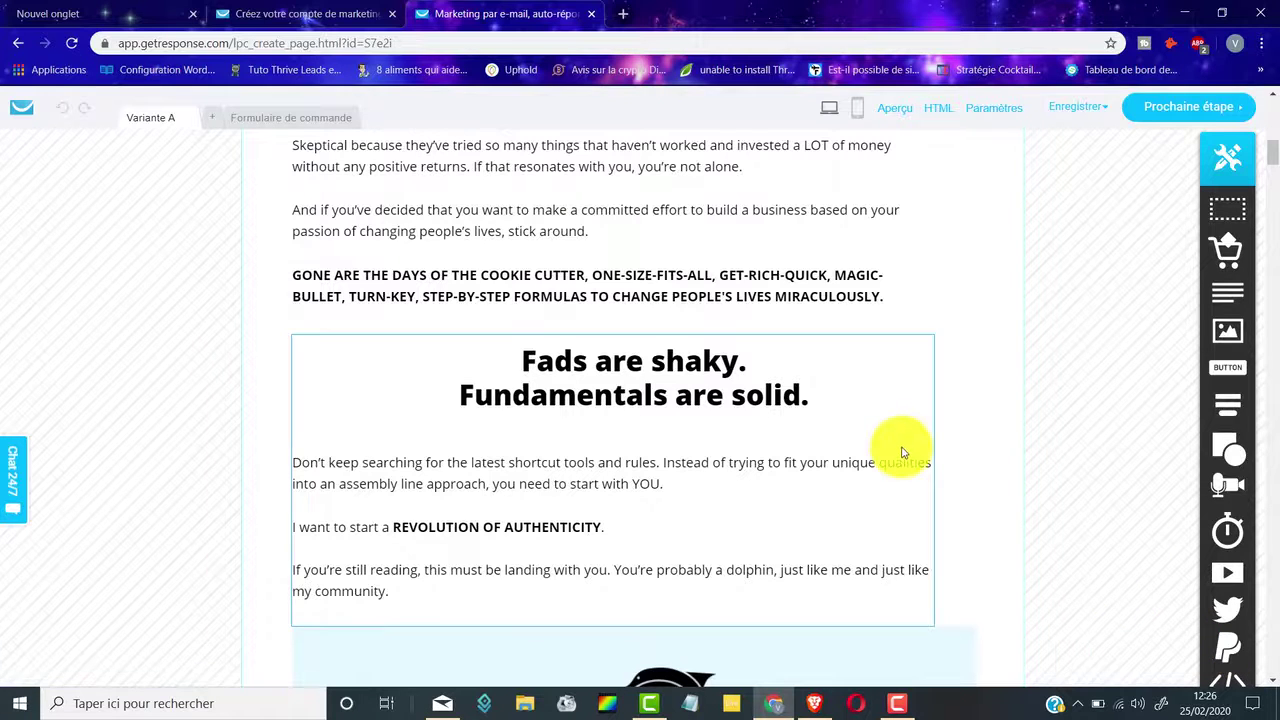
pyautogui.scroll(9, 809, 434)
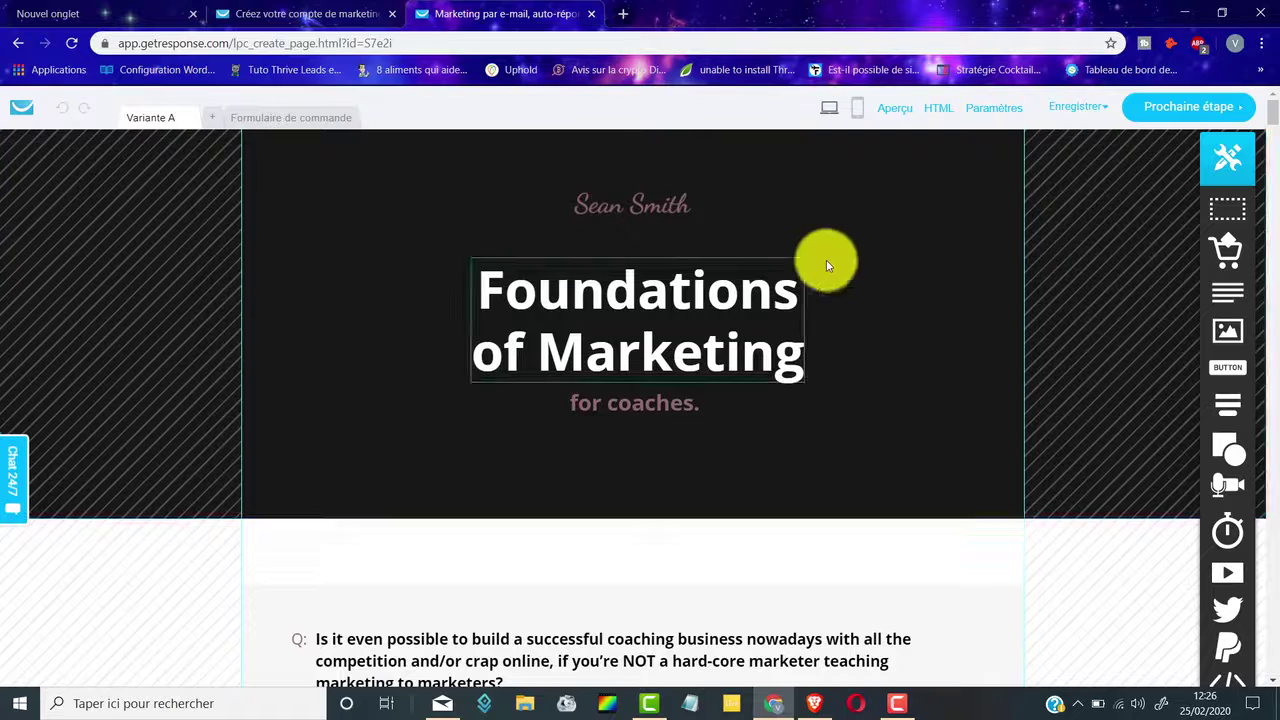
pyautogui.click(1175, 111)
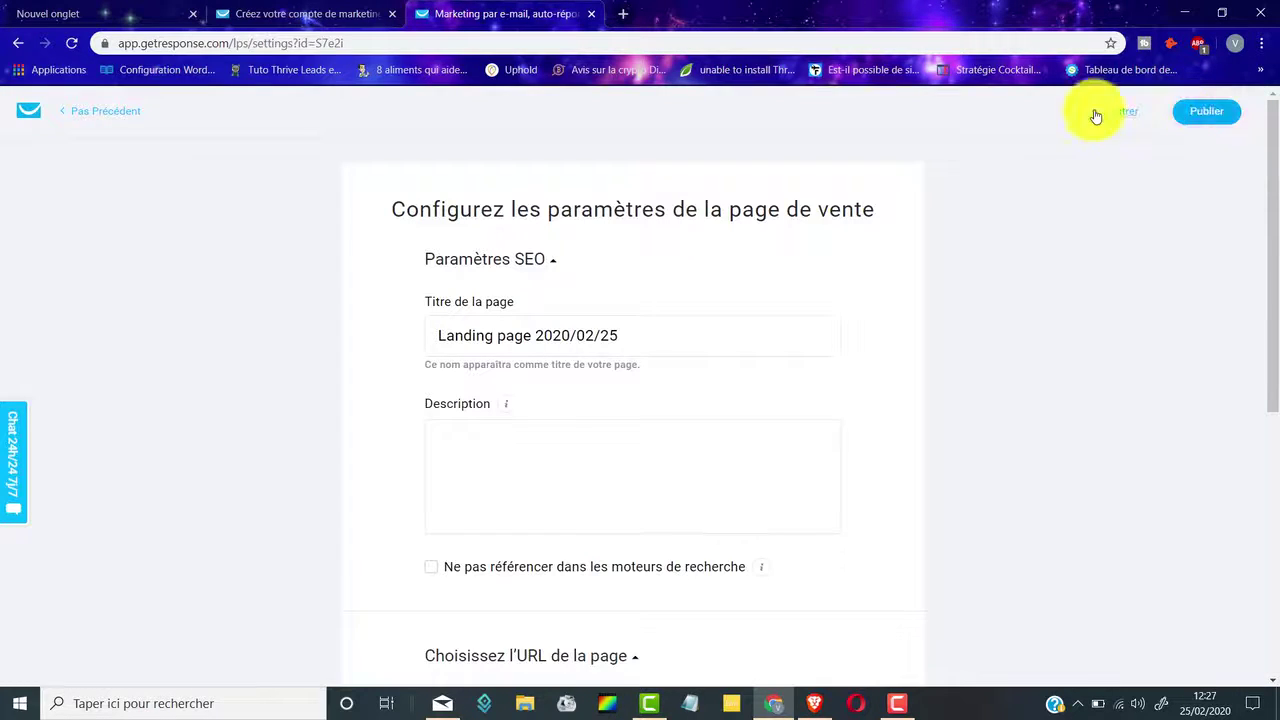
# Check the SEO settings and the sales page and order form URLs, then publish the sales page
pyautogui.scroll(-1, 434, 209)
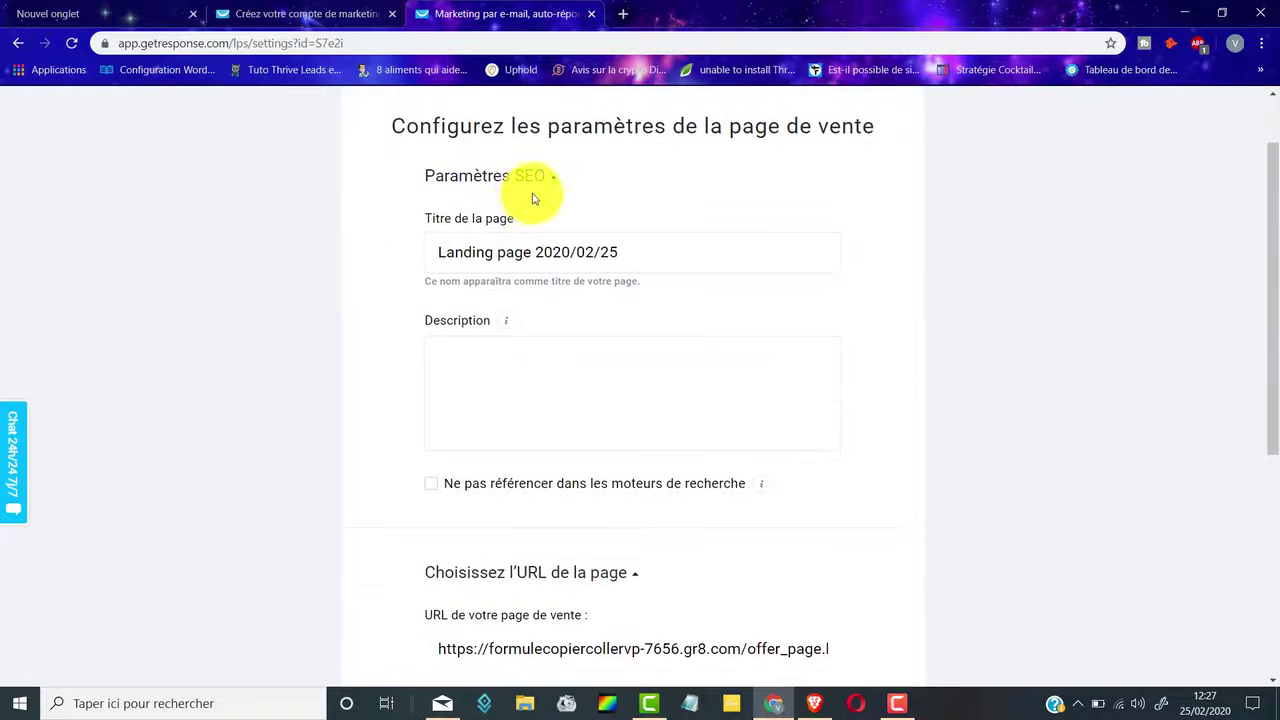
pyautogui.scroll(-1, 523, 200)
pyautogui.scroll(-3, 486, 290)
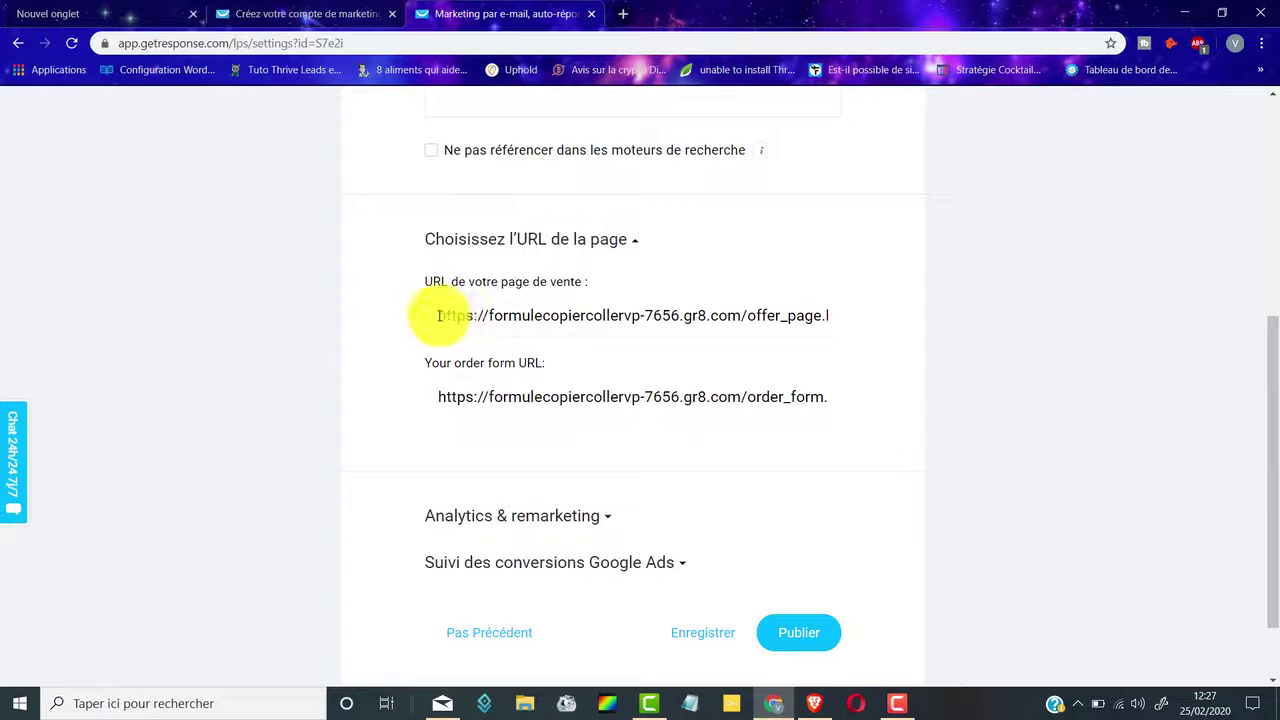
pyautogui.moveTo(438, 316); pyautogui.dragTo(930, 322)
pyautogui.scroll(-2, 930, 322)
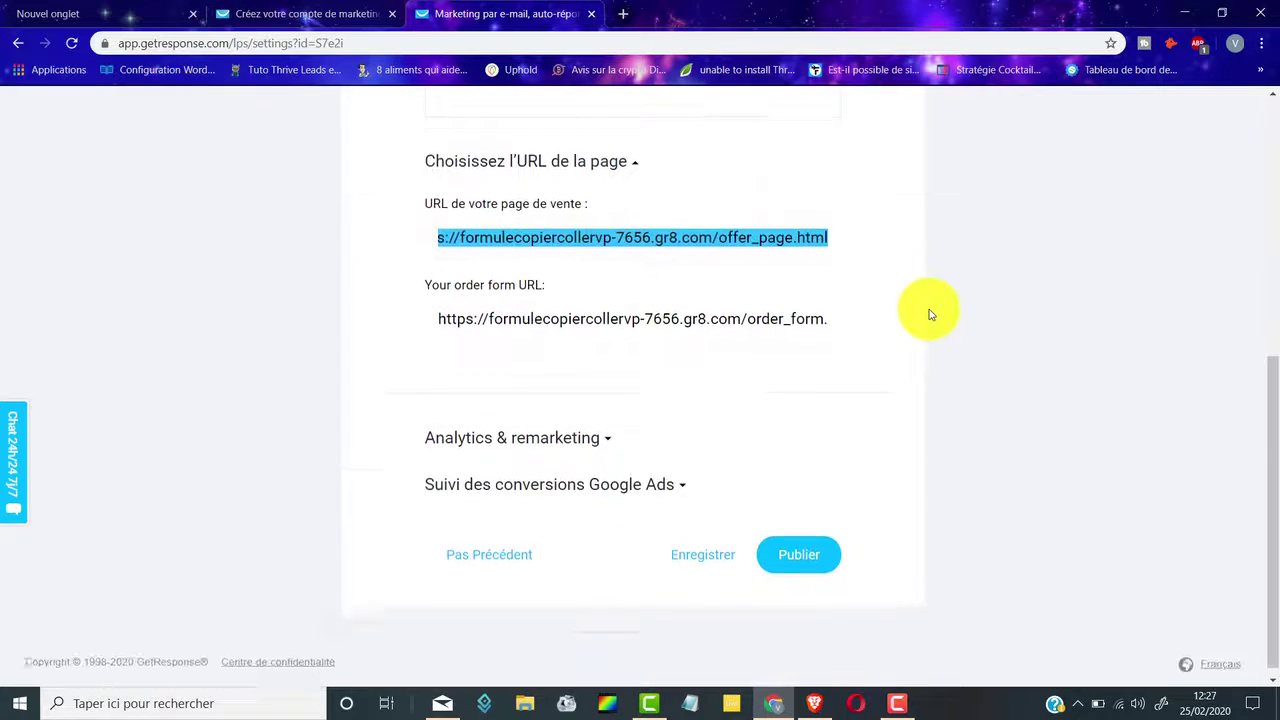
pyautogui.click(811, 553)
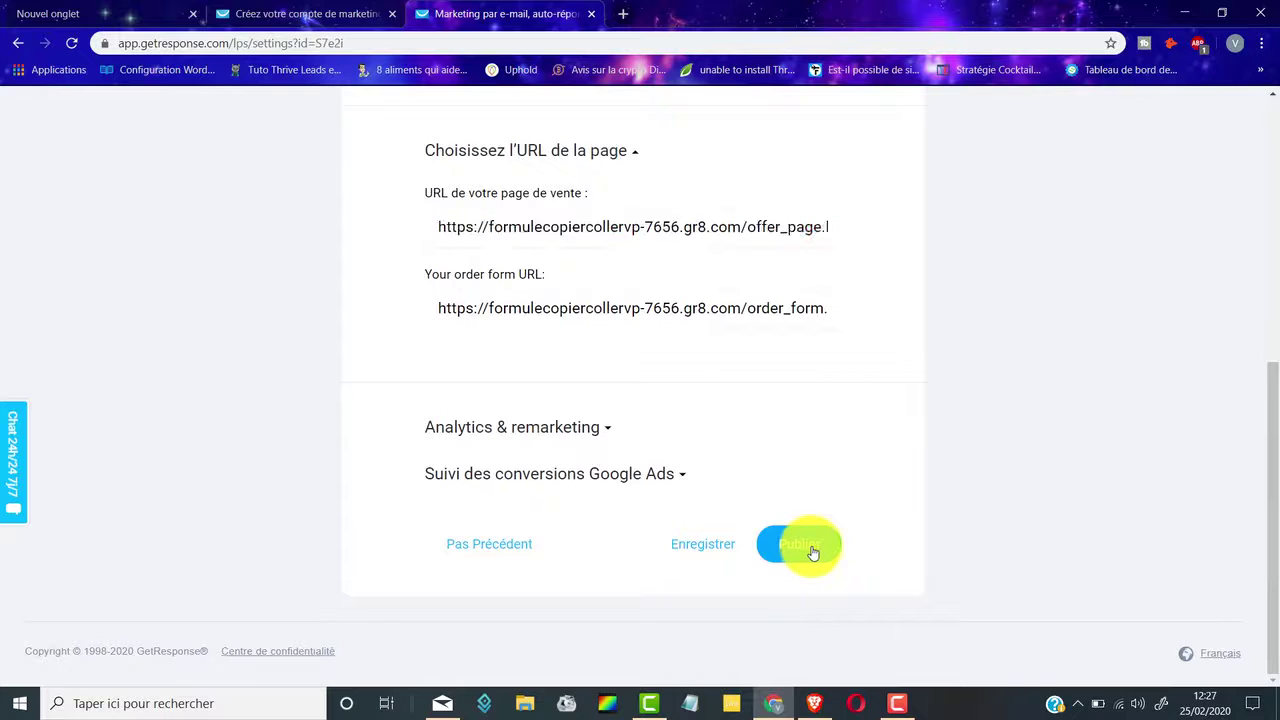